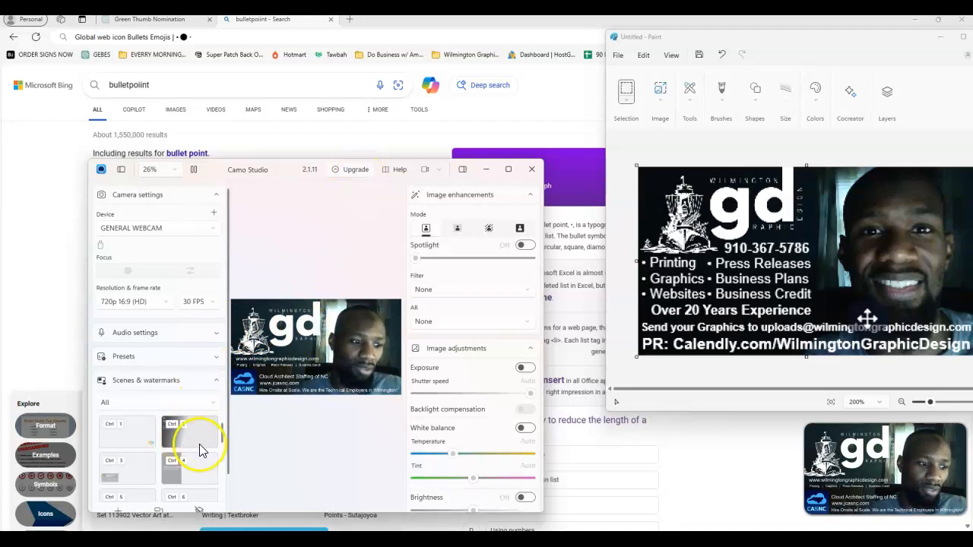
{"action": "scroll", "coordinate": [198, 448], "scroll_direction": "down", "scroll_amount": 2}
{"action": "scroll", "coordinate": [194, 441], "scroll_direction": "down", "scroll_amount": 3}
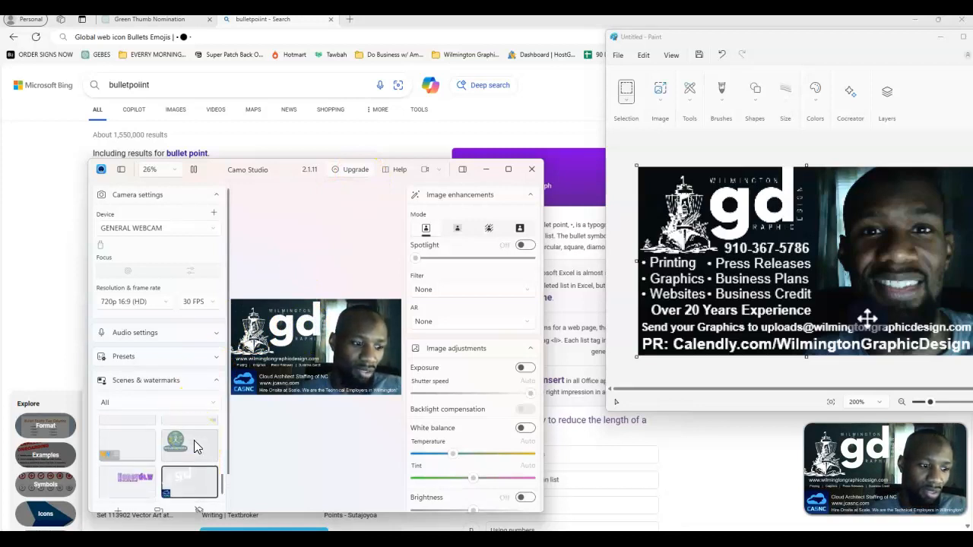
{"action": "left_click", "coordinate": [194, 441]}
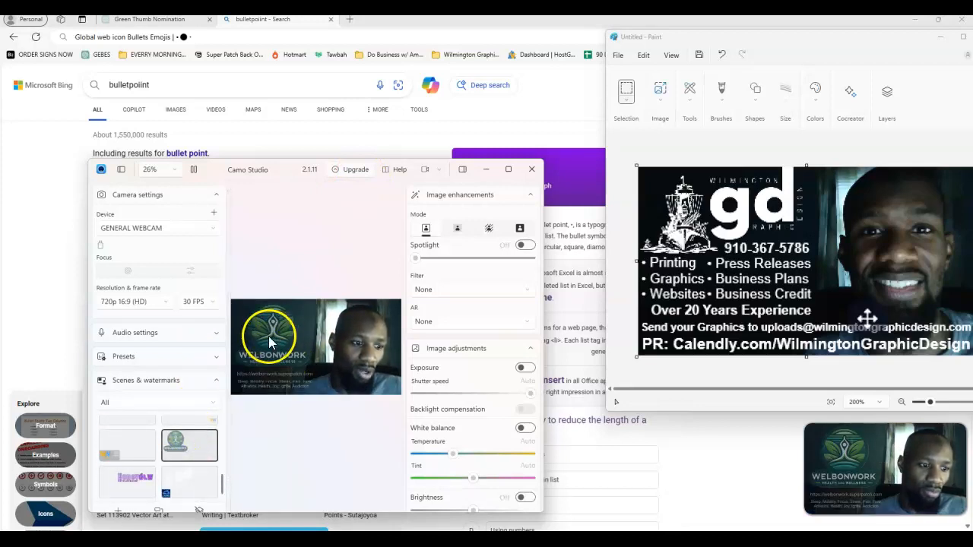
{"action": "left_click", "coordinate": [145, 446]}
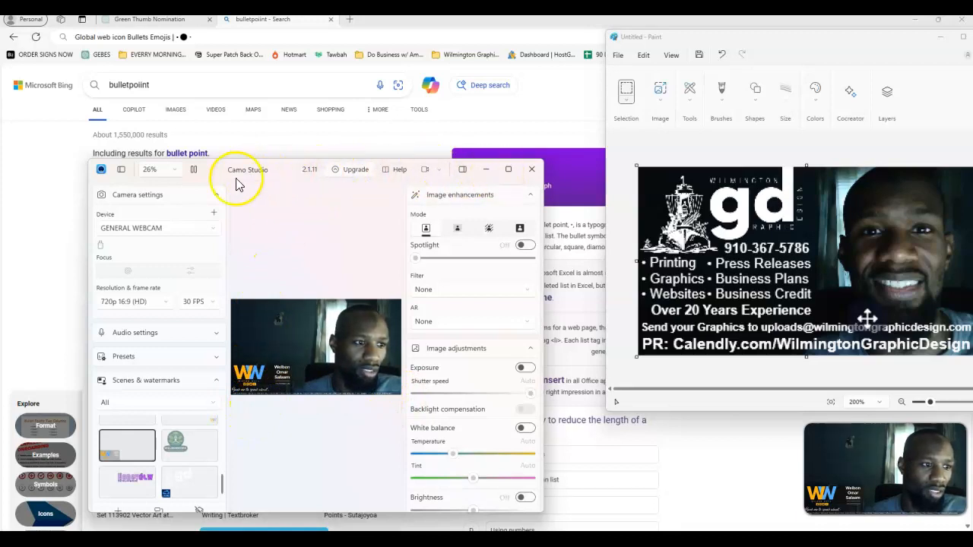
Set the preview zoom to 100% and maximize the Camo Studio window
{"action": "left_click", "coordinate": [176, 173]}
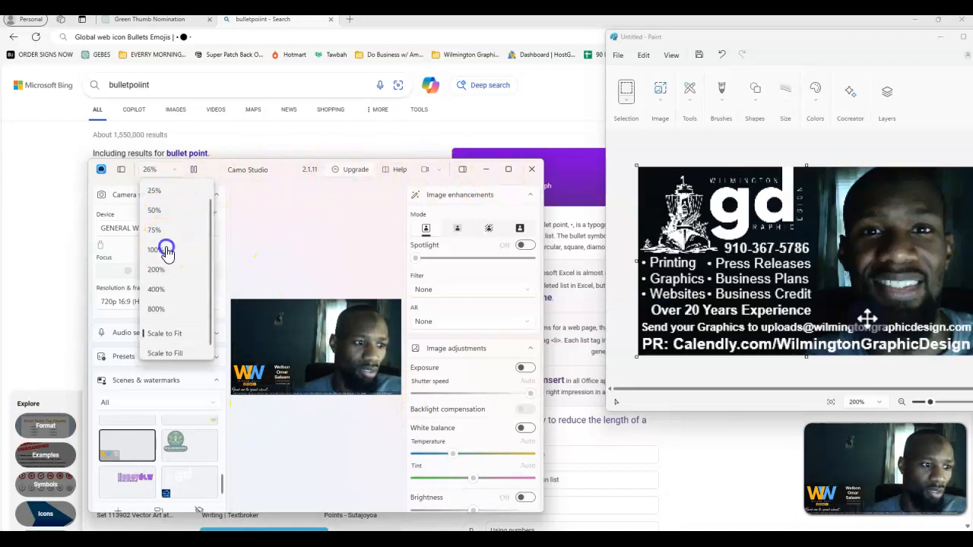
{"action": "left_click", "coordinate": [167, 251]}
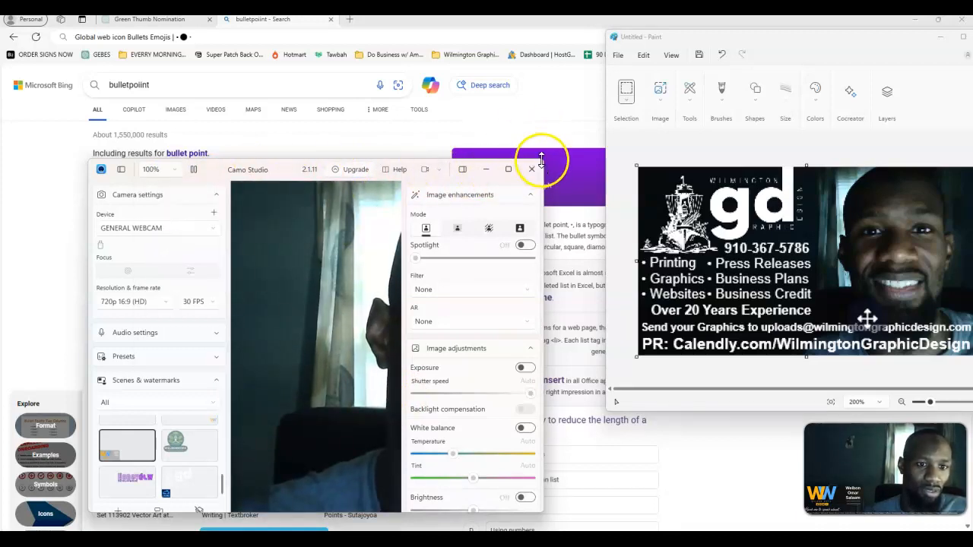
{"action": "left_click_drag", "start_coordinate": [542, 160], "coordinate": [971, 26]}
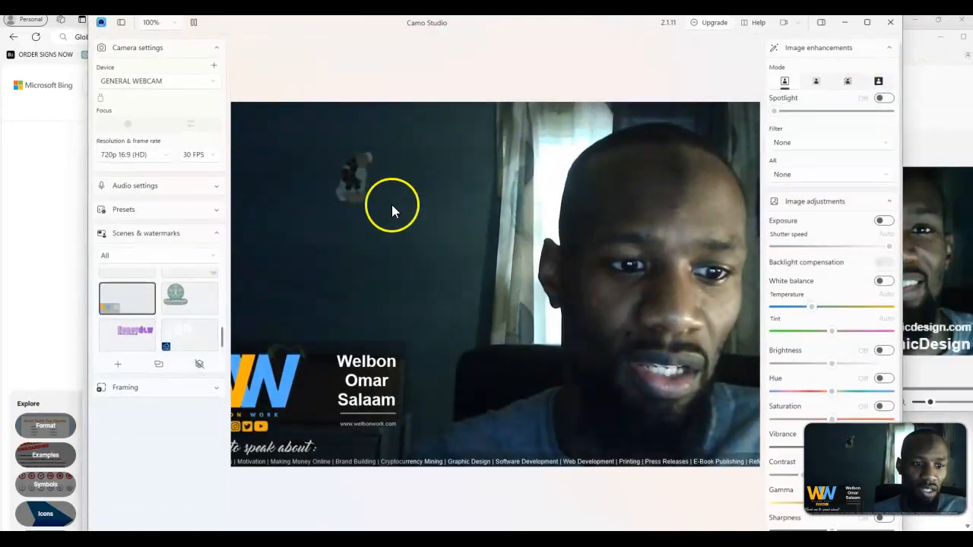
{"action": "left_click", "coordinate": [86, 256]}
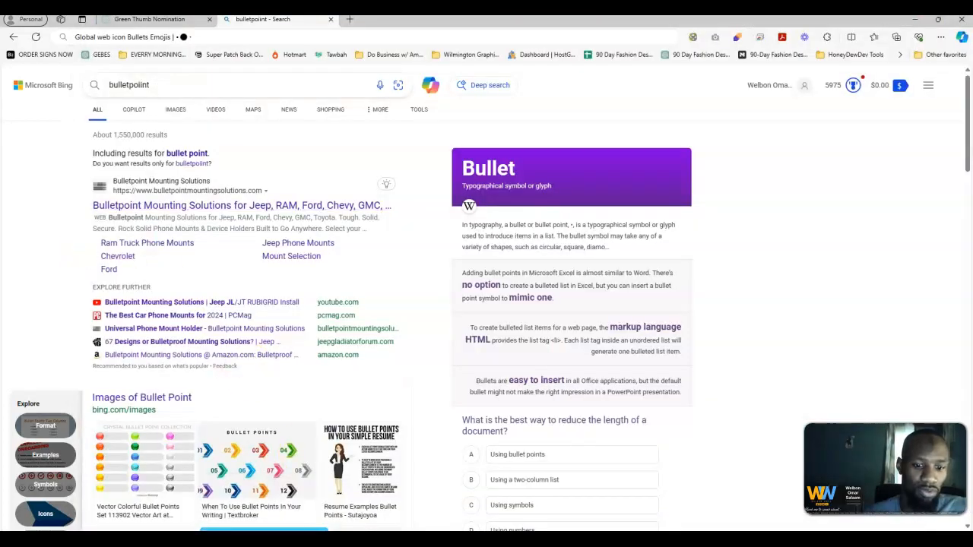
{"action": "key", "text": "alt+Tab"}
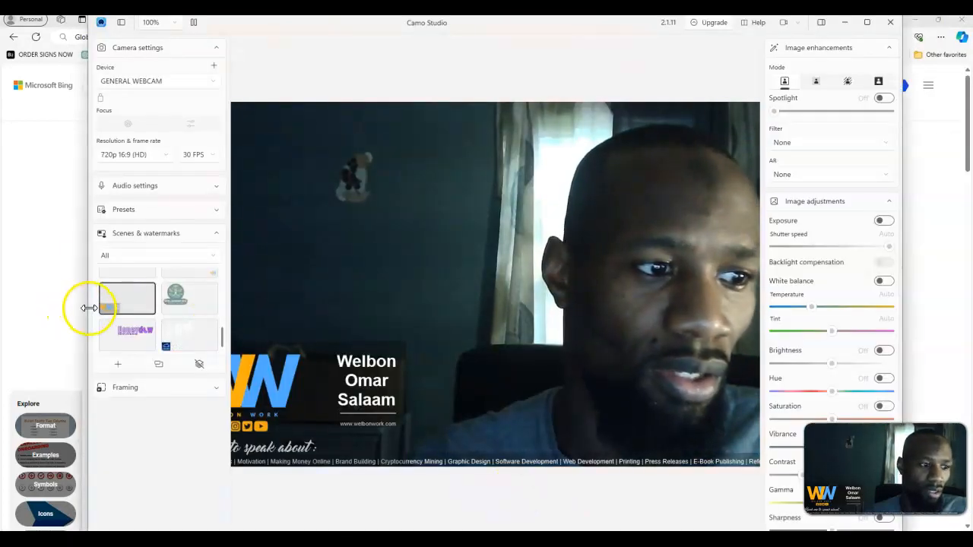
{"action": "left_click_drag", "start_coordinate": [89, 308], "coordinate": [13, 306]}
{"action": "left_click", "coordinate": [869, 24]}
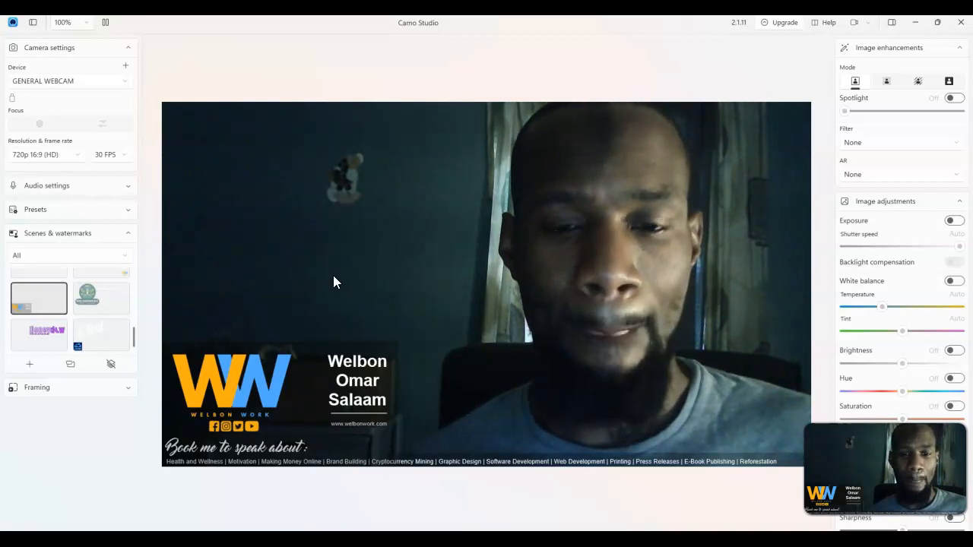
Switch the active scene to the Honeydew Development overlay
{"action": "left_click", "coordinate": [289, 222]}
{"action": "left_click", "coordinate": [251, 378]}
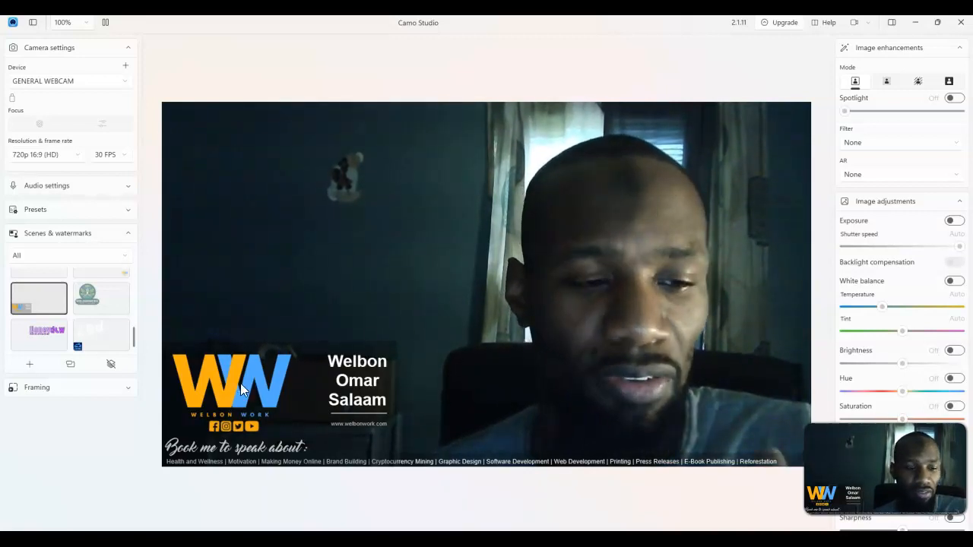
{"action": "left_click", "coordinate": [102, 303]}
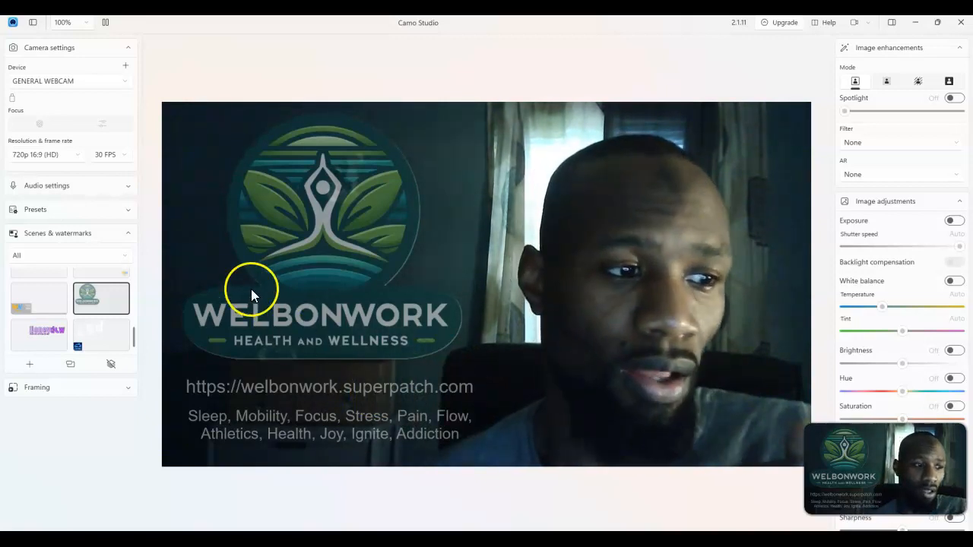
{"action": "left_click", "coordinate": [38, 335]}
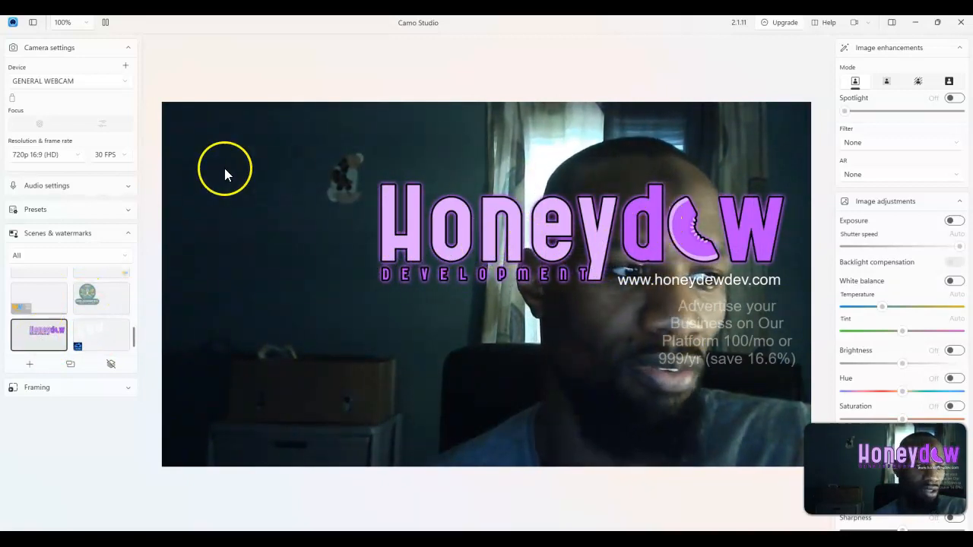
Open the Honeydew scene for modification and move its logo image to the top-left corner
{"action": "right_click", "coordinate": [50, 333]}
{"action": "left_click", "coordinate": [91, 383]}
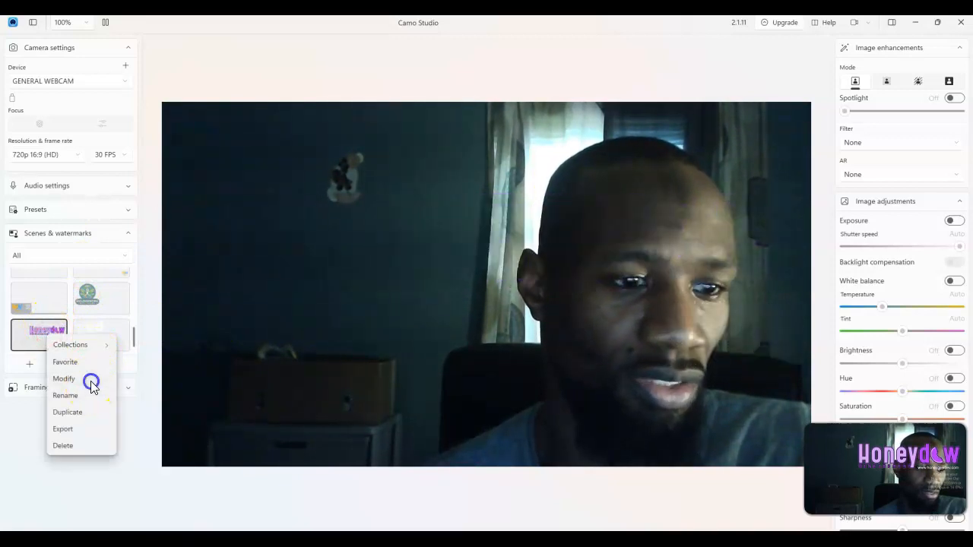
{"action": "left_click", "coordinate": [663, 227]}
{"action": "left_click_drag", "start_coordinate": [663, 227], "coordinate": [455, 157]}
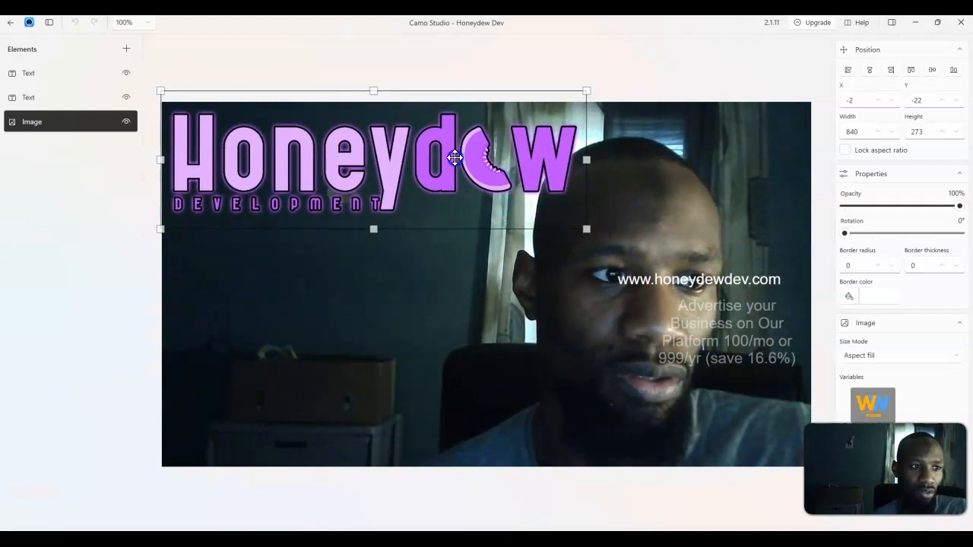
Stack the website and advertising text blocks beneath the logo and exit the scene editor
{"action": "left_click", "coordinate": [700, 277]}
{"action": "left_click_drag", "start_coordinate": [701, 277], "coordinate": [266, 229]}
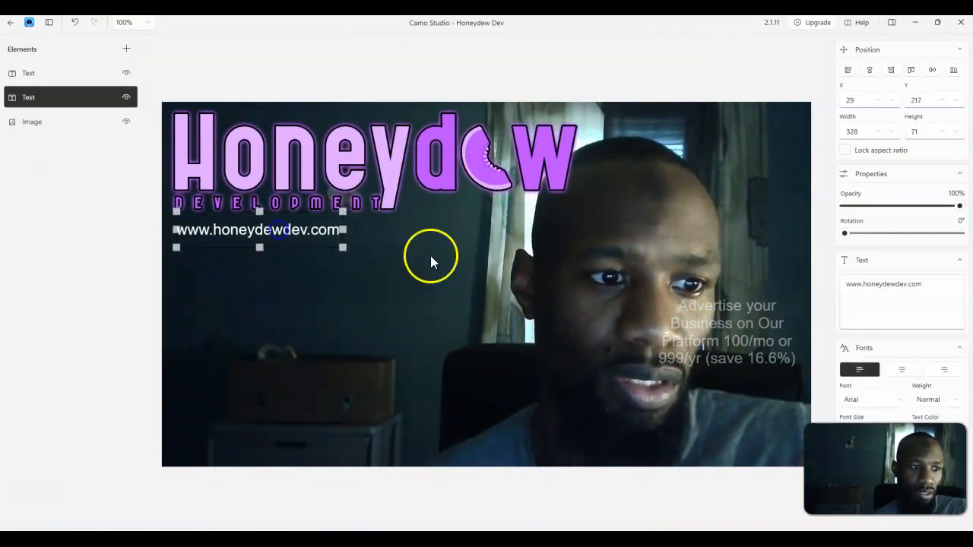
{"action": "left_click_drag", "start_coordinate": [772, 306], "coordinate": [293, 265]}
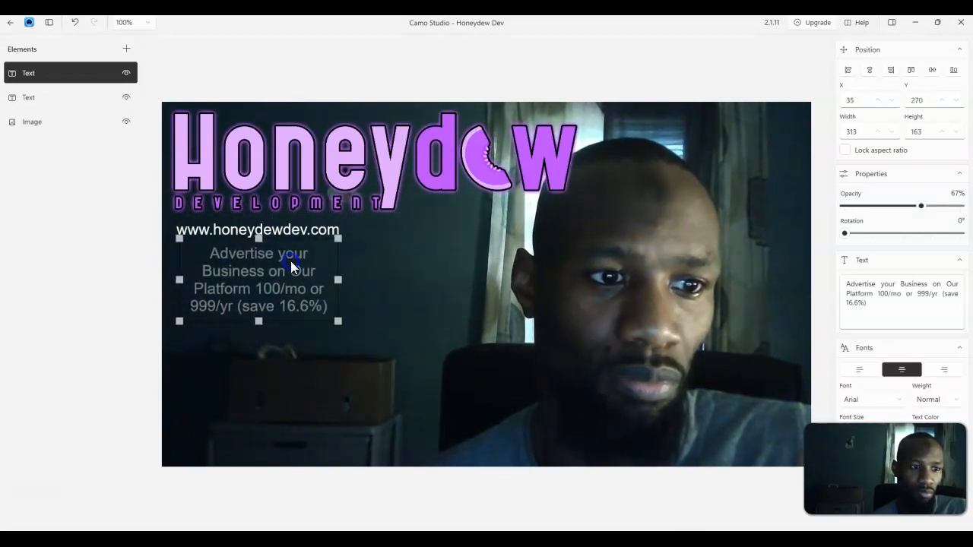
{"action": "left_click", "coordinate": [438, 287]}
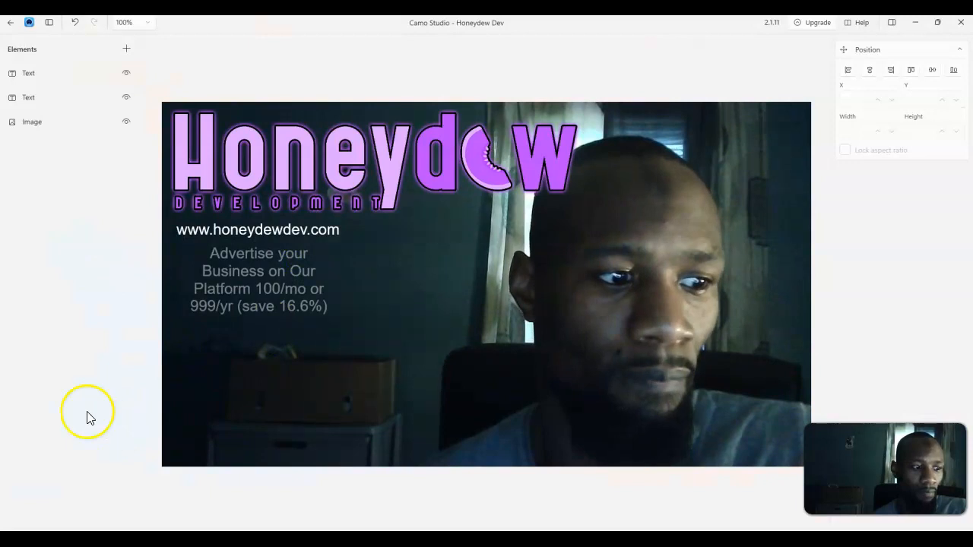
{"action": "left_click", "coordinate": [7, 26]}
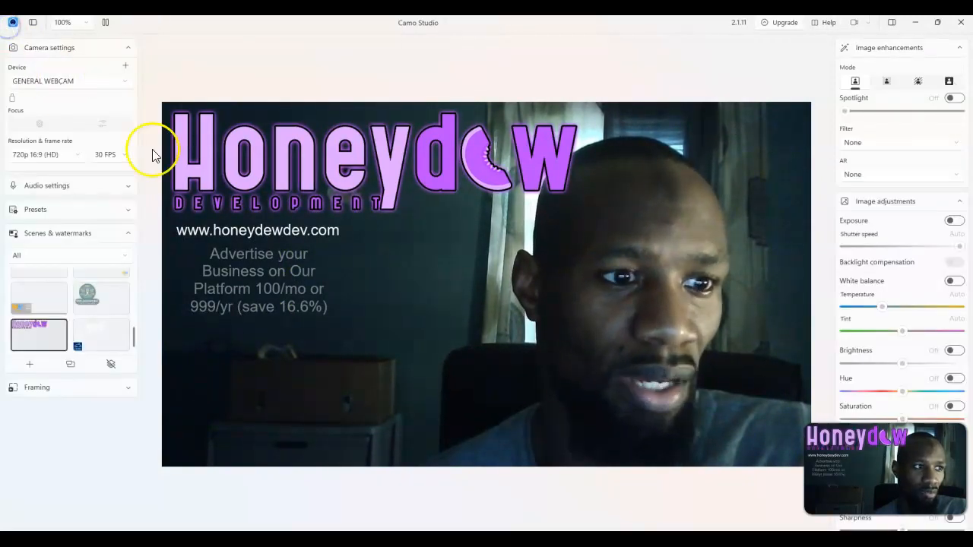
Apply the Wilmington Graphic Design scene and inspect its elements in the editor
{"action": "left_click", "coordinate": [109, 331]}
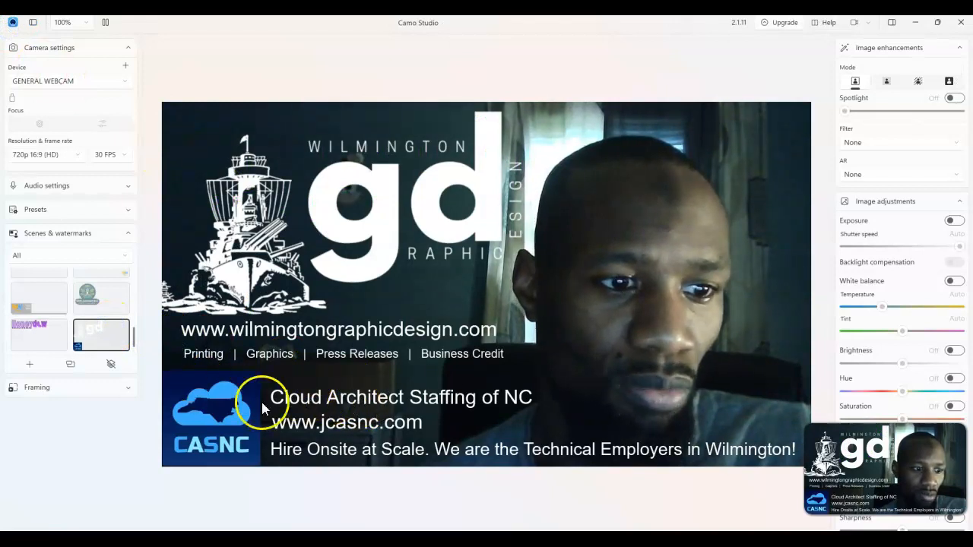
{"action": "right_click", "coordinate": [100, 341]}
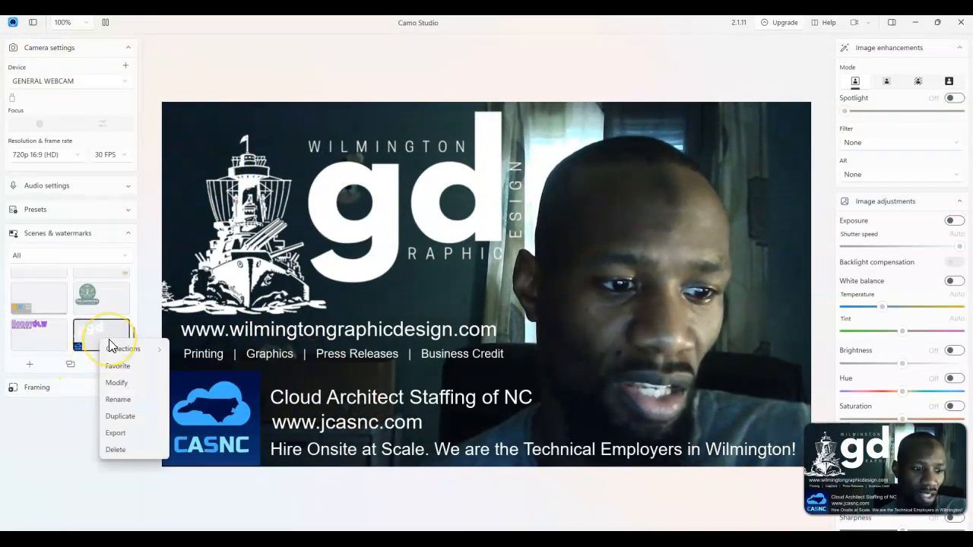
{"action": "mouse_move", "coordinate": [118, 357]}
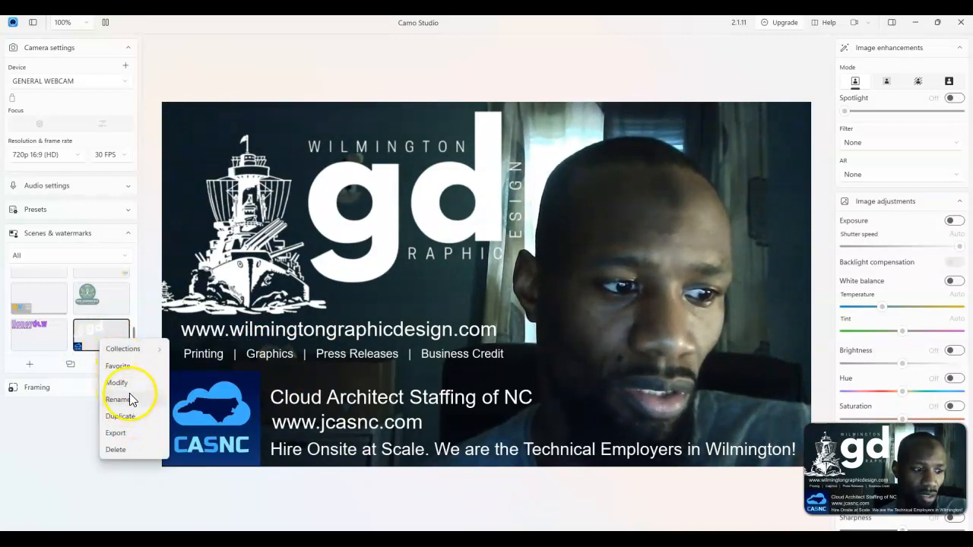
{"action": "left_click", "coordinate": [130, 389]}
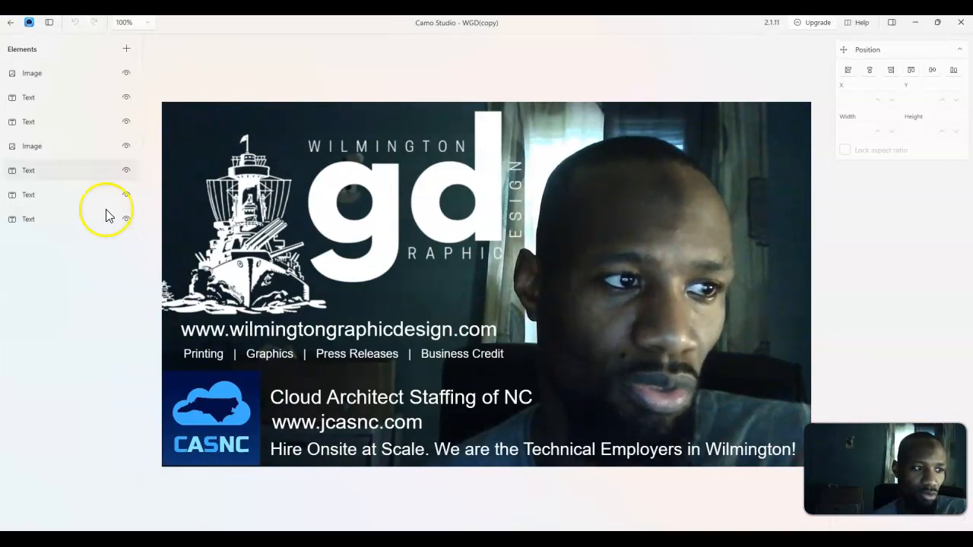
{"action": "left_click", "coordinate": [9, 28]}
Duplicate the Wilmington Graphic Design scene and open the copy for modification
{"action": "right_click", "coordinate": [111, 344]}
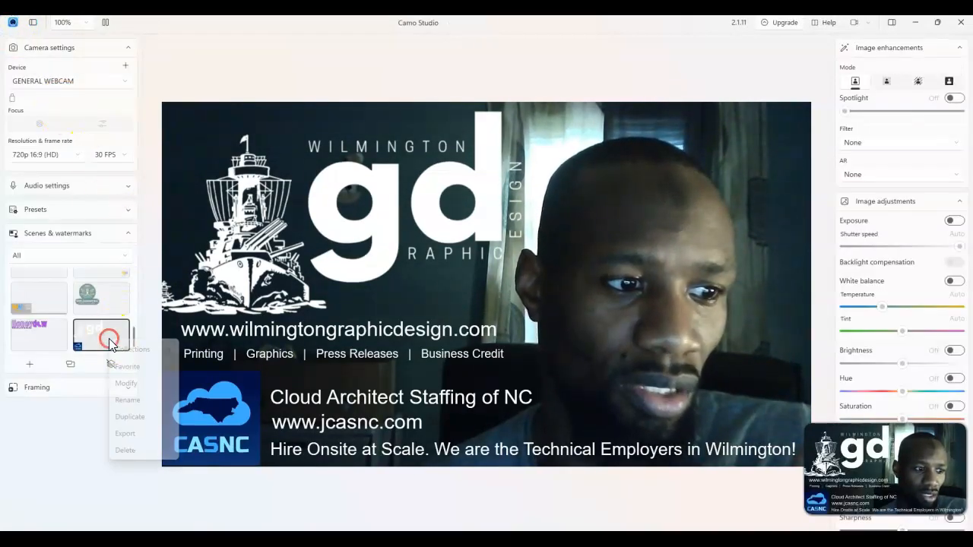
{"action": "left_click", "coordinate": [143, 416]}
{"action": "left_click", "coordinate": [478, 304]}
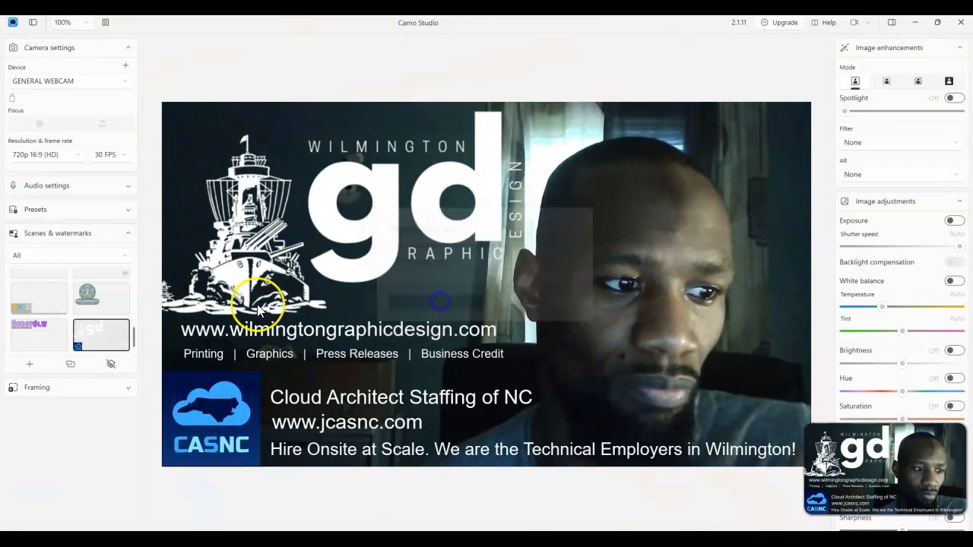
{"action": "left_click", "coordinate": [96, 309]}
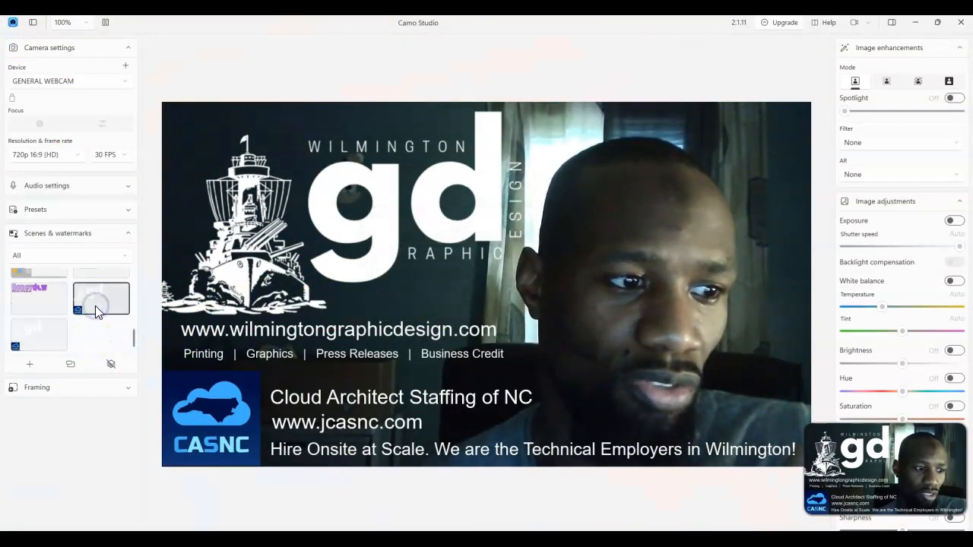
{"action": "right_click", "coordinate": [95, 309]}
{"action": "left_click", "coordinate": [114, 350]}
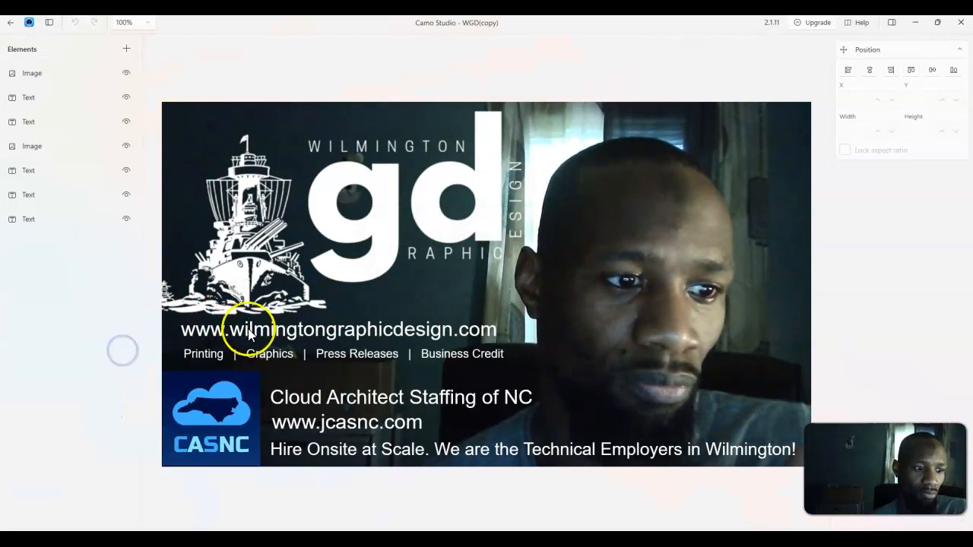
Delete the three Cloud Architect Staffing text lines and the CASNC logo from the copied scene
{"action": "left_click", "coordinate": [306, 391]}
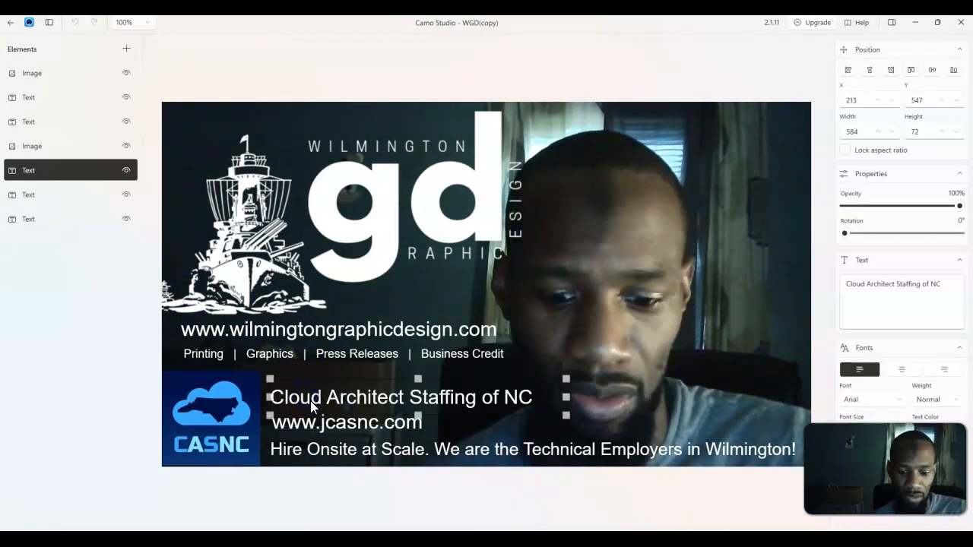
{"action": "key", "text": "Delete"}
{"action": "left_click", "coordinate": [311, 420]}
{"action": "key", "text": "Delete"}
{"action": "left_click", "coordinate": [317, 448]}
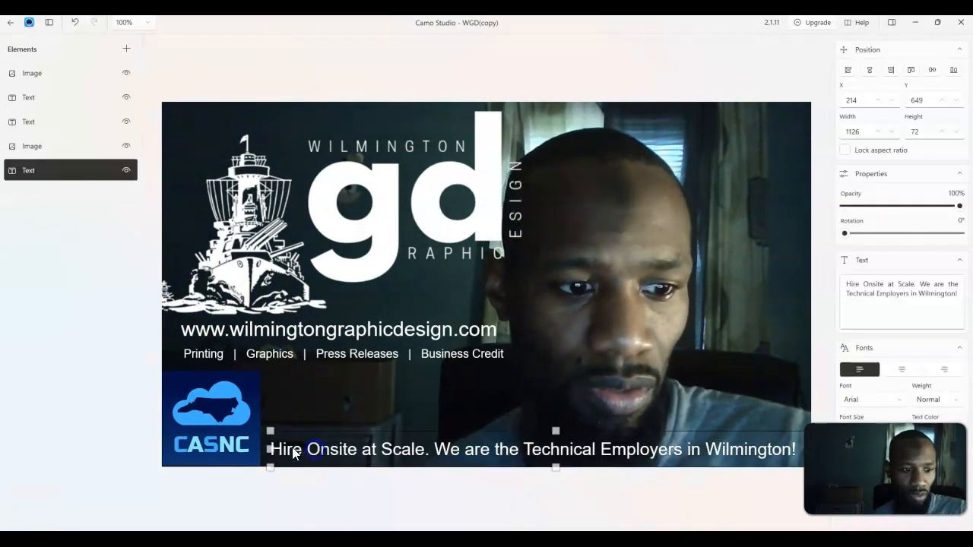
{"action": "key", "text": "Delete"}
{"action": "left_click", "coordinate": [247, 434]}
{"action": "key", "text": "Delete"}
{"action": "left_click", "coordinate": [11, 22]}
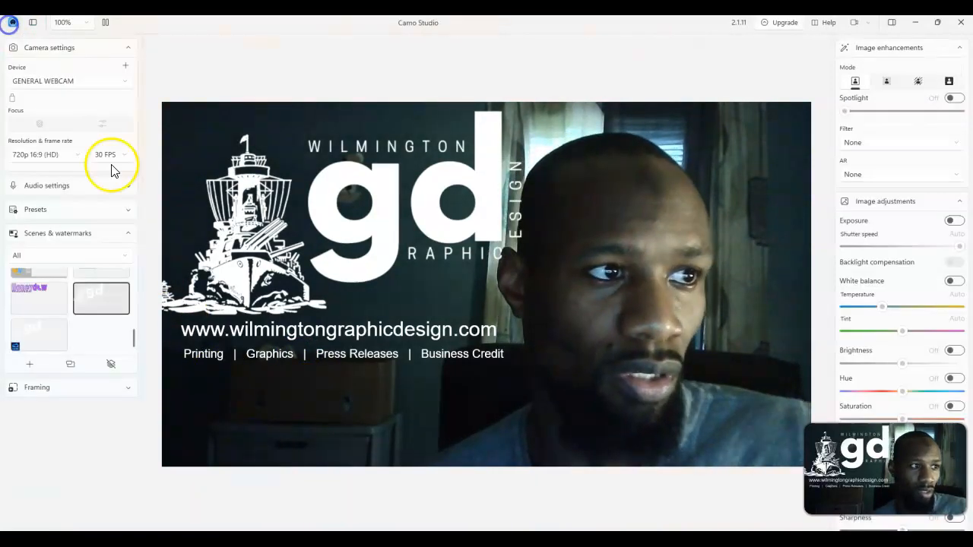
Open the other full Wilmington Graphic Design scene for modification and delete its gd ship logo image
{"action": "left_click", "coordinate": [47, 346]}
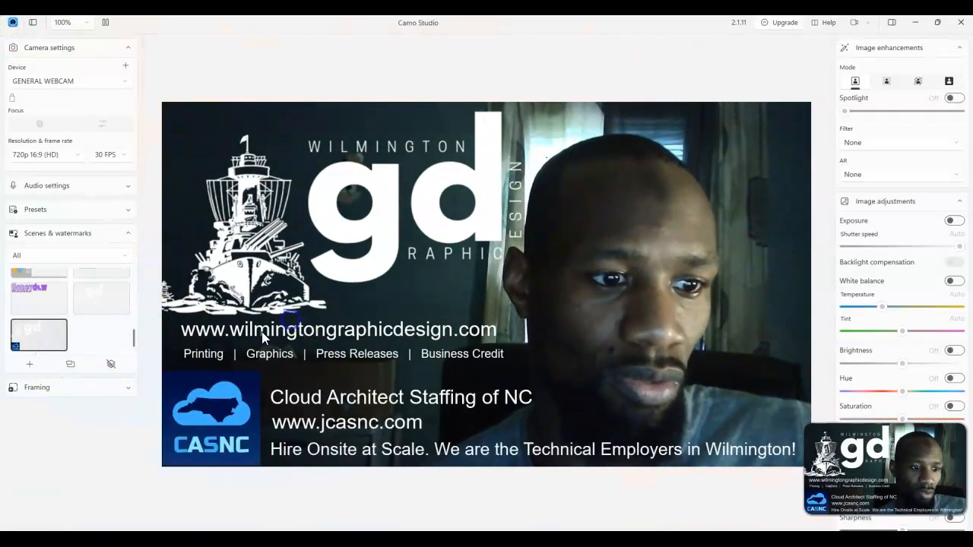
{"action": "right_click", "coordinate": [55, 336]}
{"action": "left_click", "coordinate": [99, 377]}
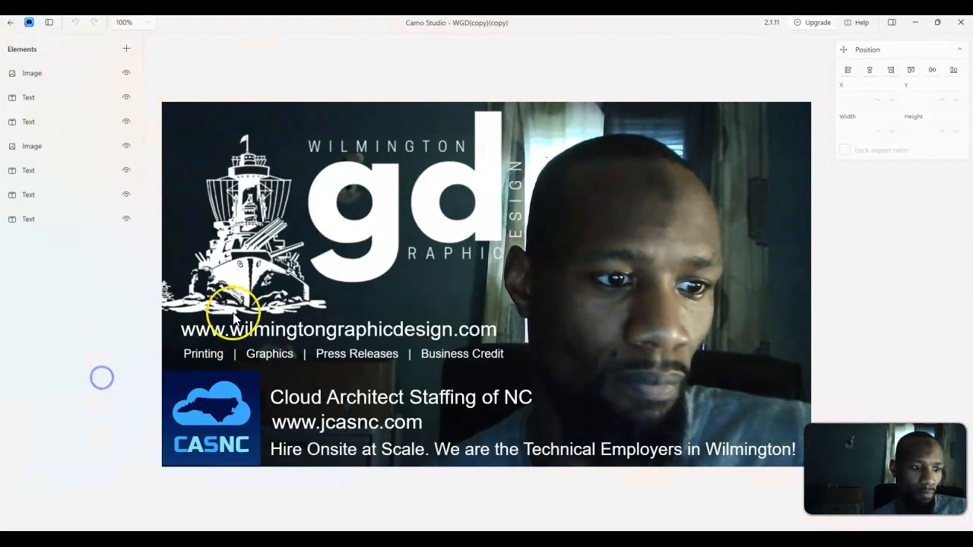
{"action": "left_click", "coordinate": [239, 303]}
{"action": "key", "text": "Delete"}
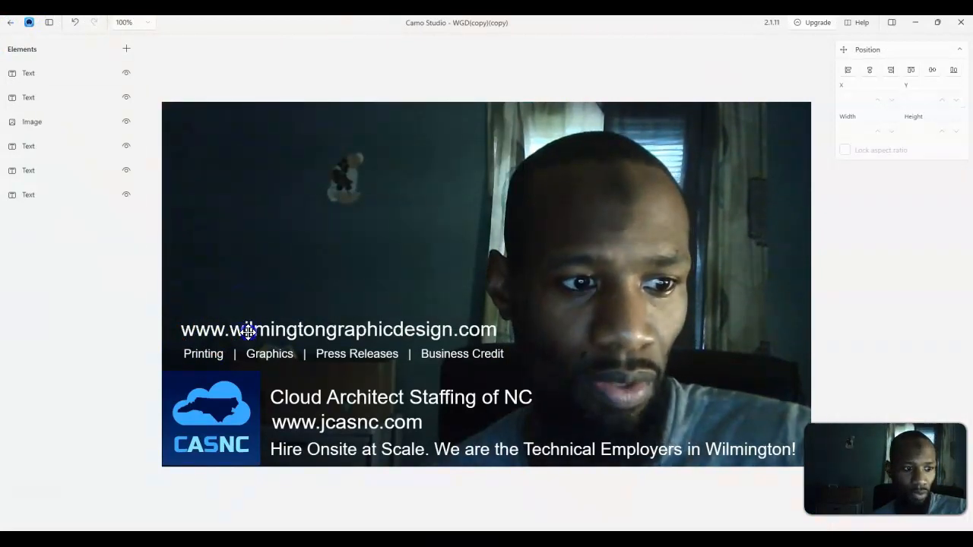
Remove that scene's website and services text lines, leaving only CASNC elements, and apply the logo-only scene
{"action": "left_click", "coordinate": [249, 328]}
{"action": "key", "text": "Delete"}
{"action": "left_click", "coordinate": [245, 354]}
{"action": "key", "text": "Delete"}
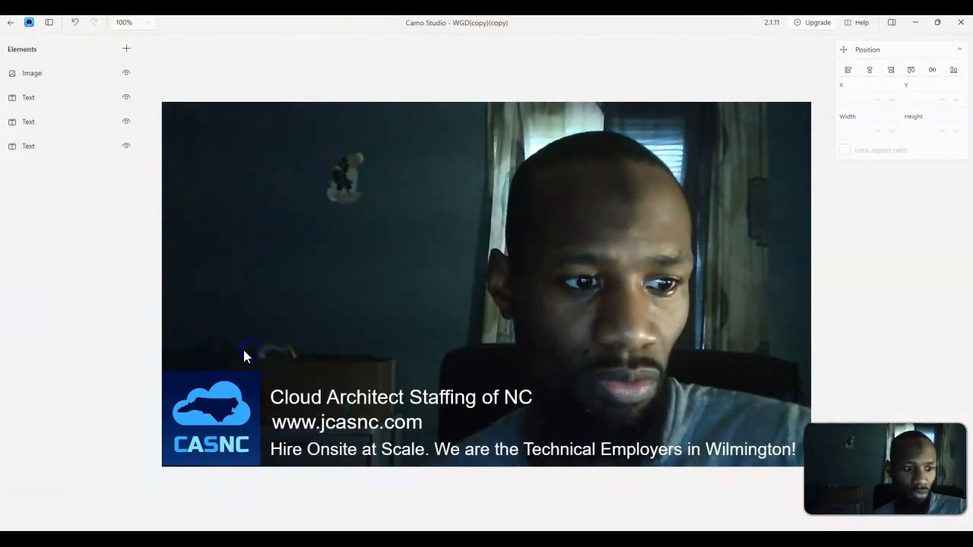
{"action": "left_click", "coordinate": [11, 23]}
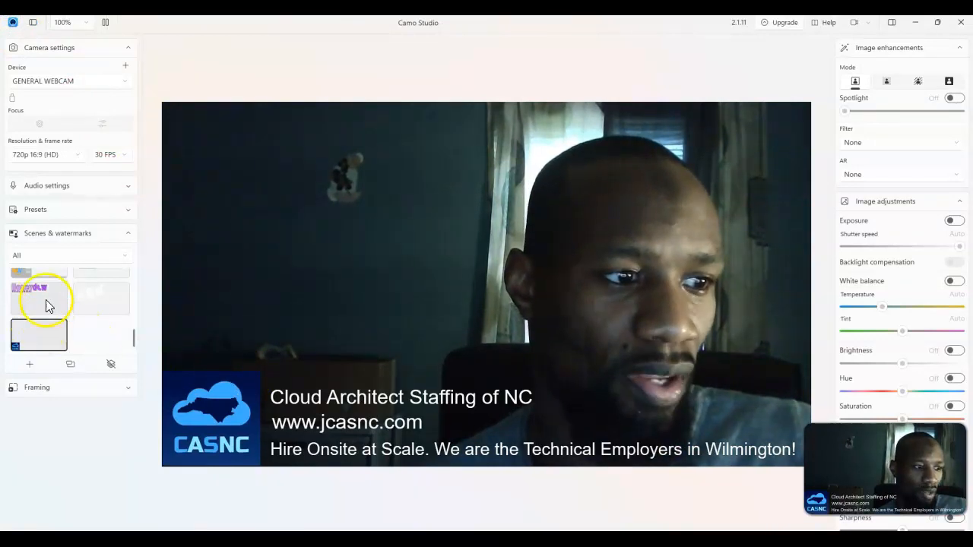
{"action": "left_click", "coordinate": [91, 295]}
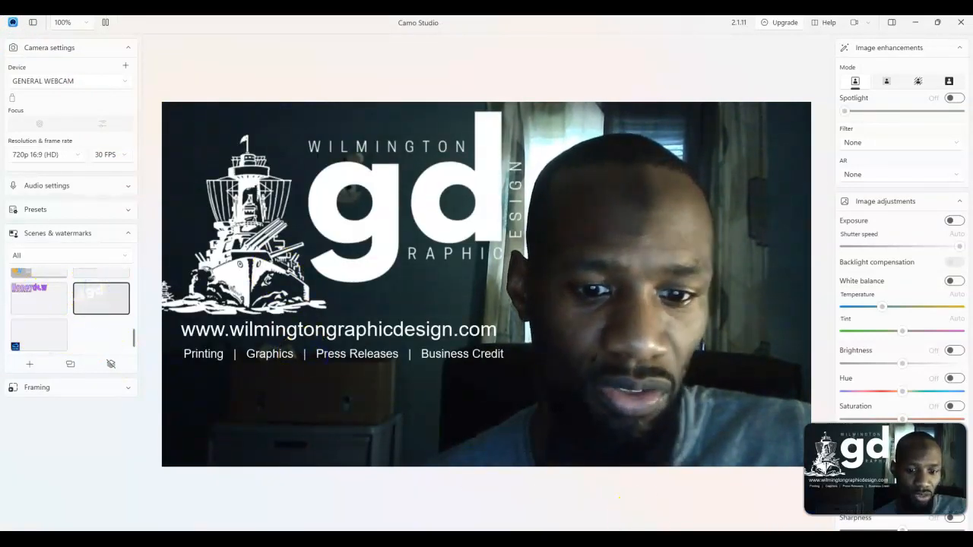
Bring up the Paint business card image to use as a layout reference beside the scene
{"action": "key", "text": "alt+Tab"}
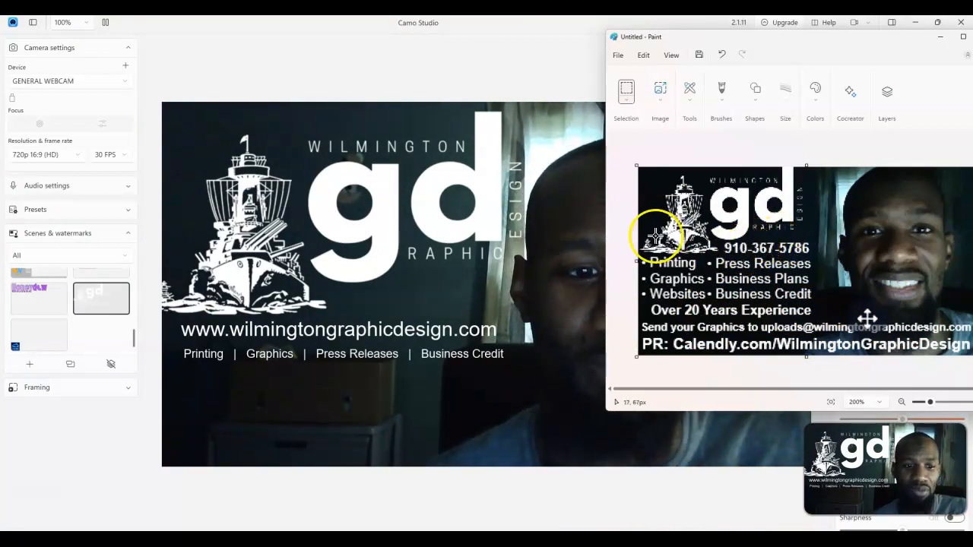
{"action": "mouse_move", "coordinate": [702, 37]}
{"action": "left_mouse_down"}
{"action": "mouse_move", "coordinate": [419, 44]}
{"action": "mouse_move", "coordinate": [358, 93]}
{"action": "mouse_move", "coordinate": [571, 109]}
{"action": "mouse_move", "coordinate": [657, 142]}
{"action": "left_mouse_up"}
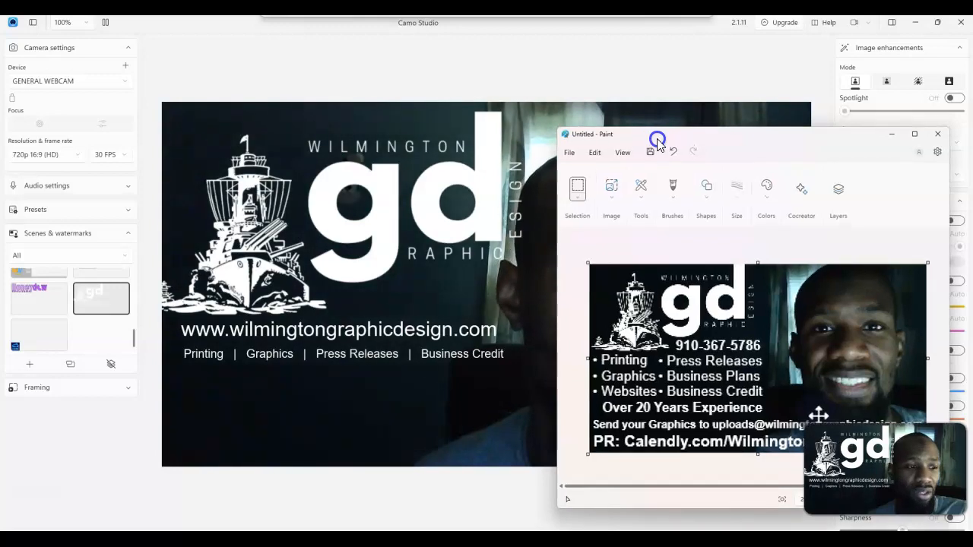
{"action": "left_click", "coordinate": [330, 209]}
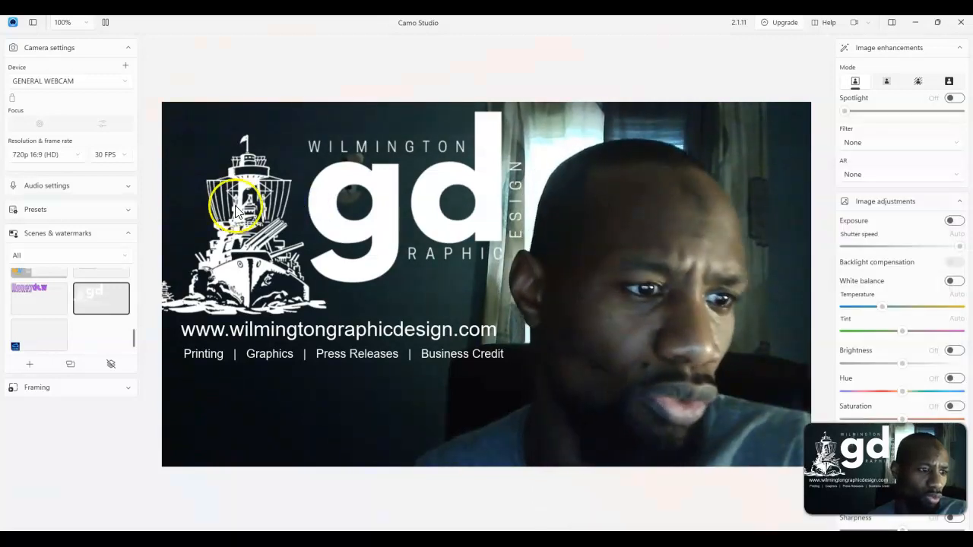
Open the Wilmington Graphic Design copy scene for modification, shrink the gd ship logo and move it to the upper left
{"action": "right_click", "coordinate": [92, 295]}
{"action": "left_click", "coordinate": [146, 336]}
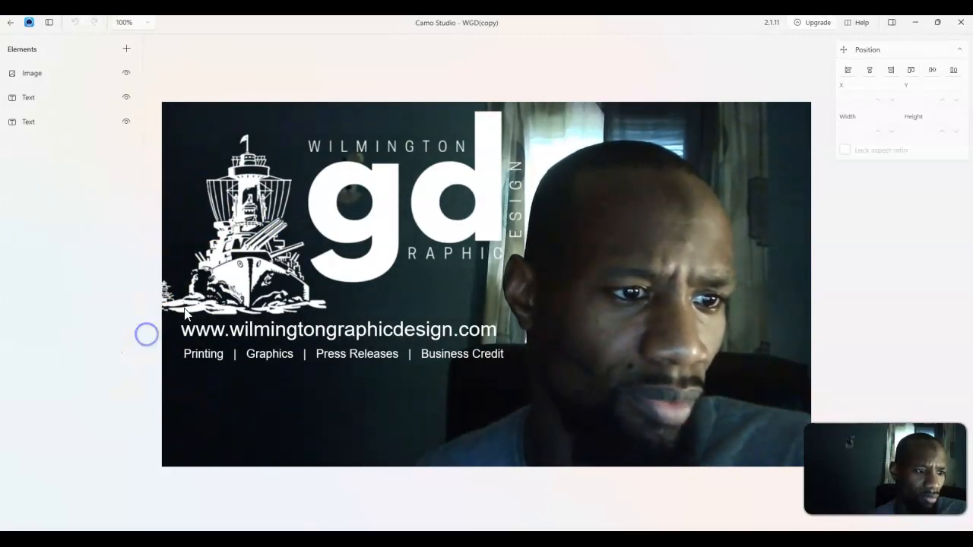
{"action": "left_click", "coordinate": [227, 249]}
{"action": "left_click_drag", "start_coordinate": [246, 237], "coordinate": [256, 235]}
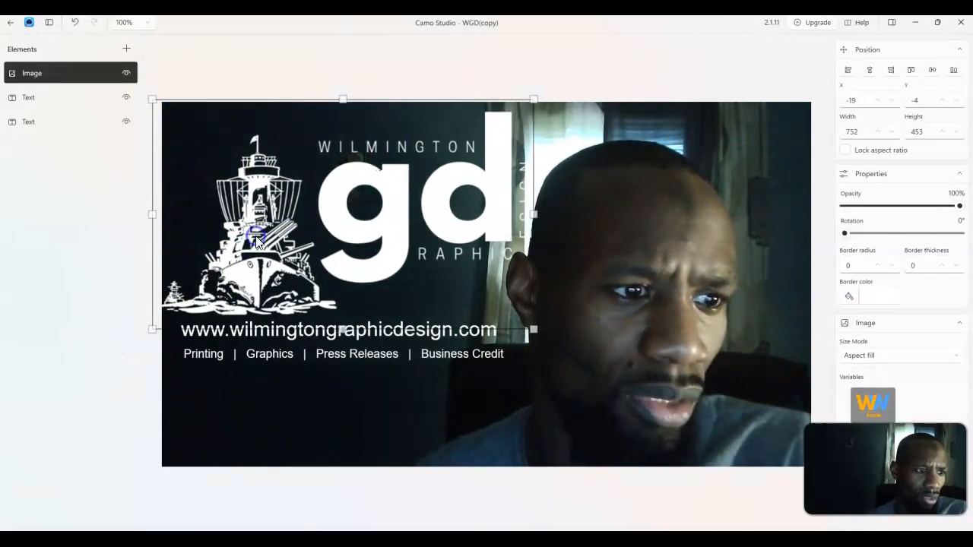
{"action": "left_click_drag", "start_coordinate": [533, 332], "coordinate": [466, 284]}
{"action": "left_click_drag", "start_coordinate": [317, 222], "coordinate": [318, 215]}
{"action": "left_click", "coordinate": [240, 289]}
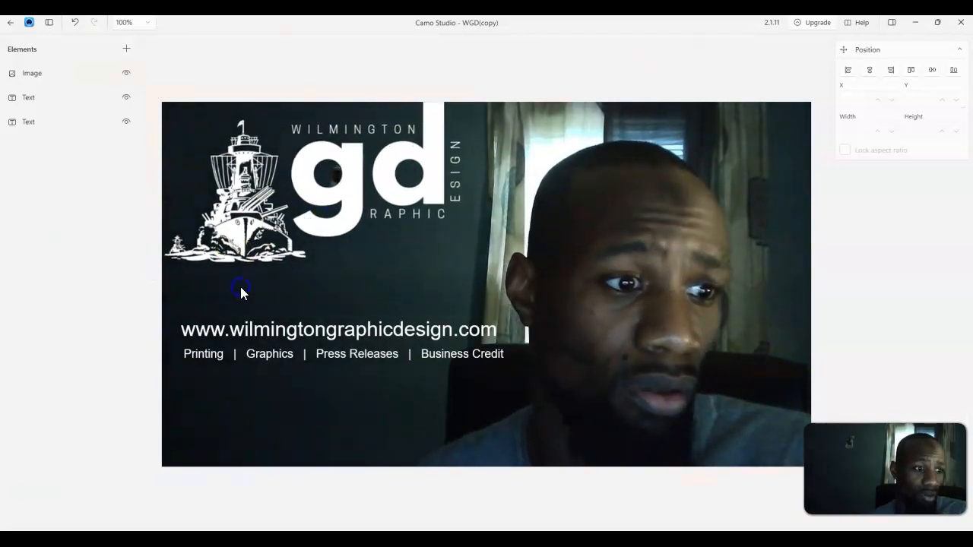
{"action": "left_click", "coordinate": [11, 22]}
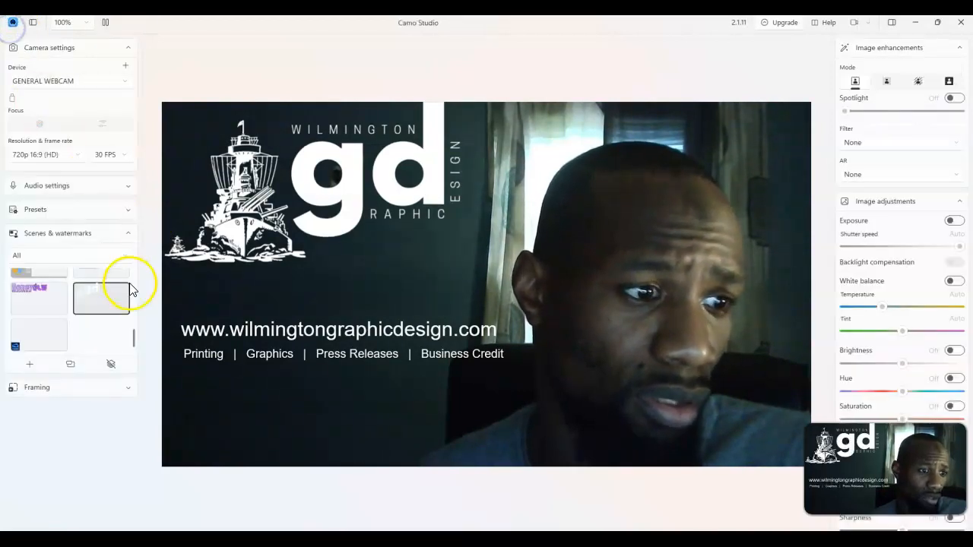
Reopen the scene editor and arrange it side by side with the Paint reference image
{"action": "right_click", "coordinate": [92, 301]}
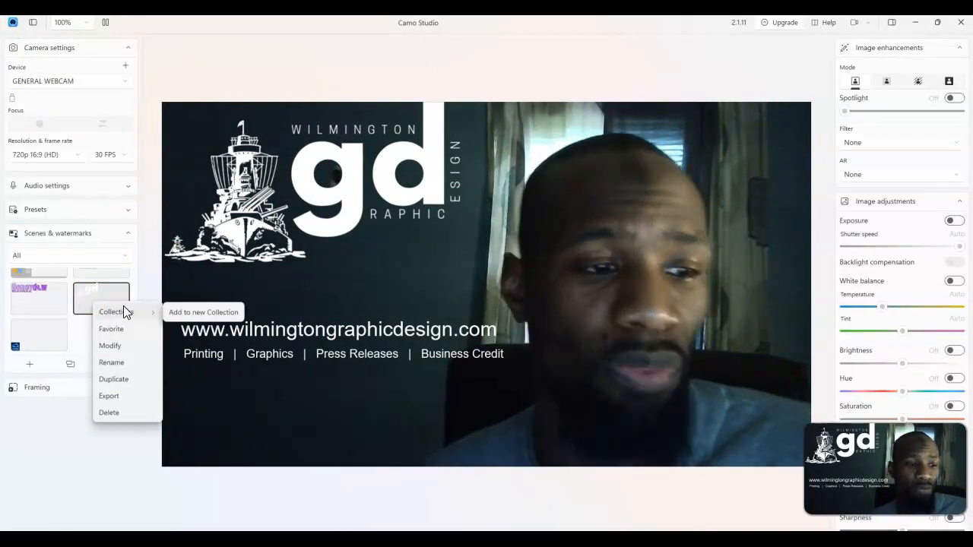
{"action": "left_click", "coordinate": [136, 348]}
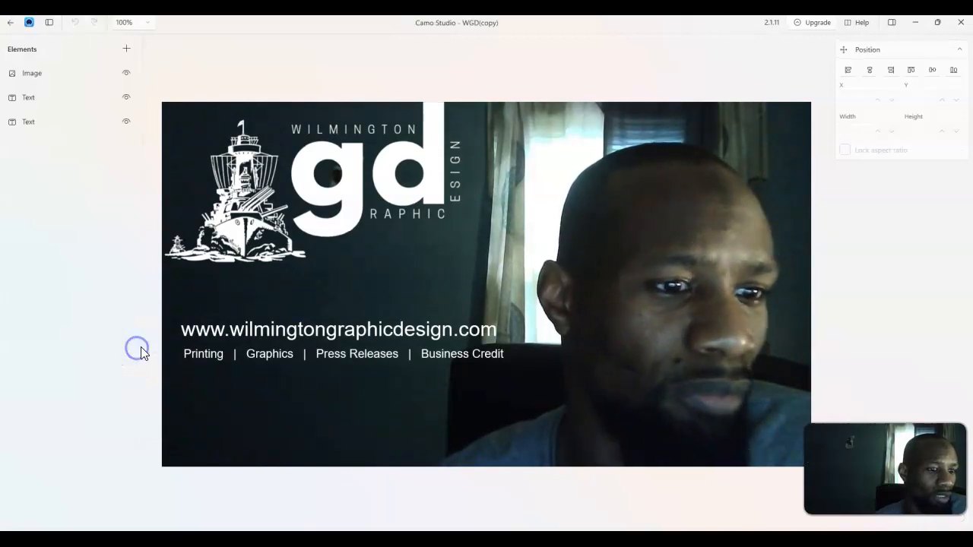
{"action": "left_click", "coordinate": [242, 329]}
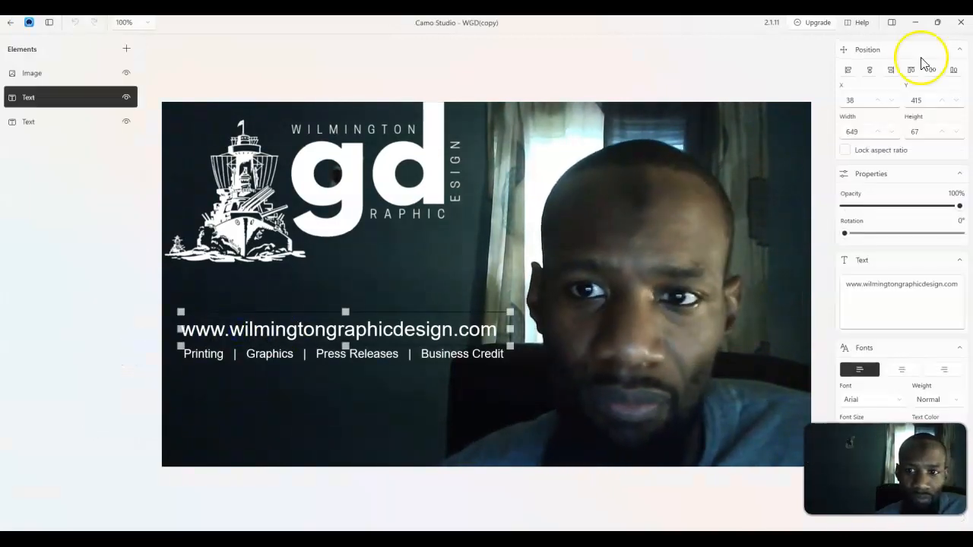
{"action": "left_click", "coordinate": [937, 22]}
{"action": "left_click_drag", "start_coordinate": [684, 169], "coordinate": [1, 102]}
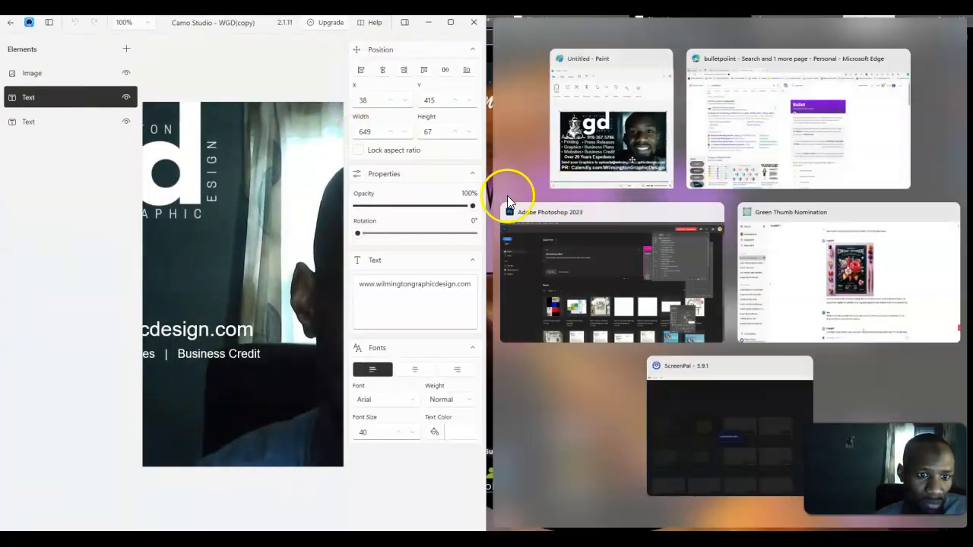
{"action": "left_click", "coordinate": [586, 158]}
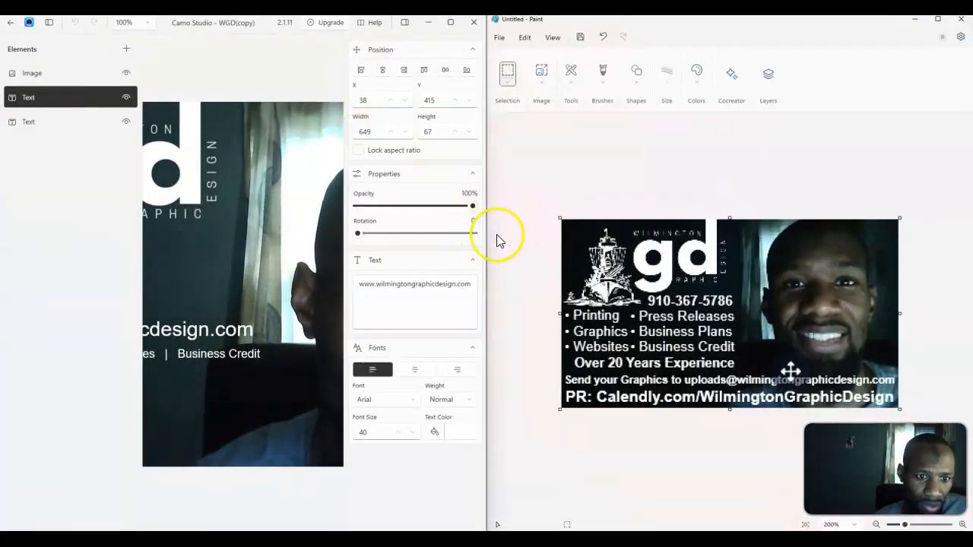
{"action": "left_click_drag", "start_coordinate": [486, 237], "coordinate": [616, 221]}
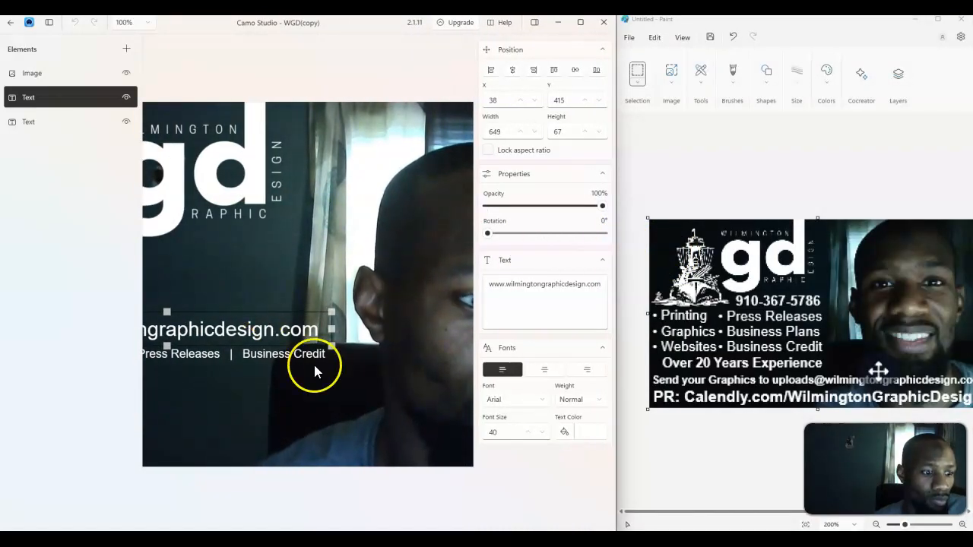
Set the scene canvas zoom to 50%
{"action": "left_click", "coordinate": [298, 216]}
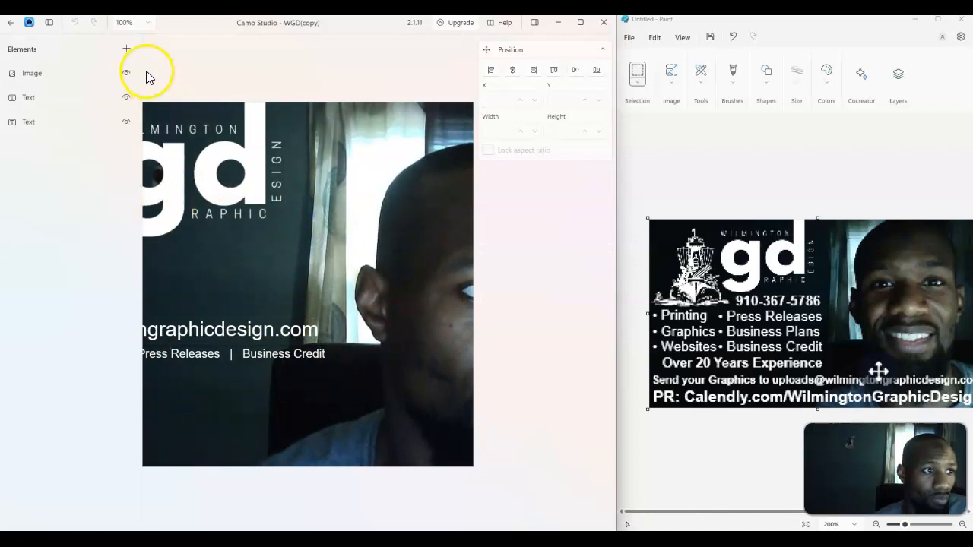
{"action": "left_click", "coordinate": [495, 50]}
{"action": "left_click", "coordinate": [495, 51]}
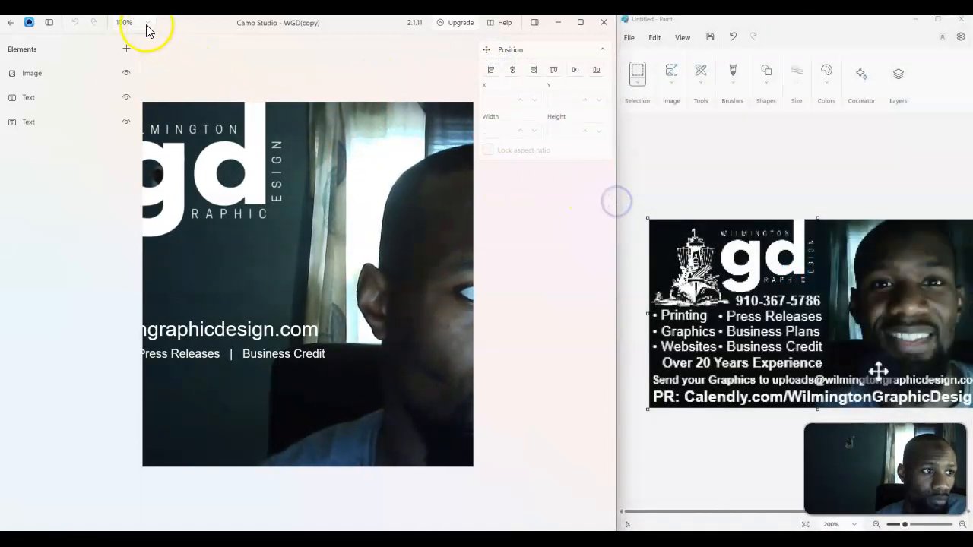
{"action": "left_click", "coordinate": [144, 23]}
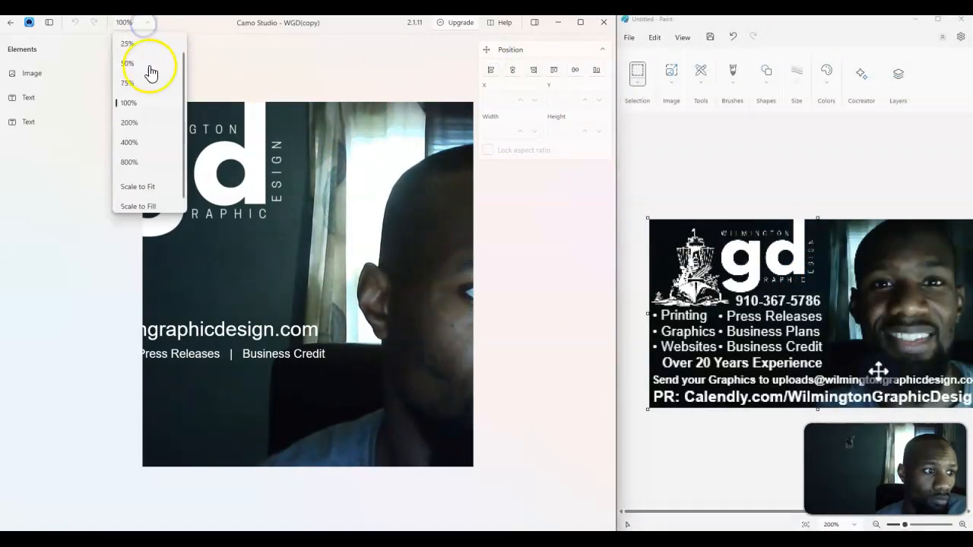
{"action": "left_click", "coordinate": [154, 187]}
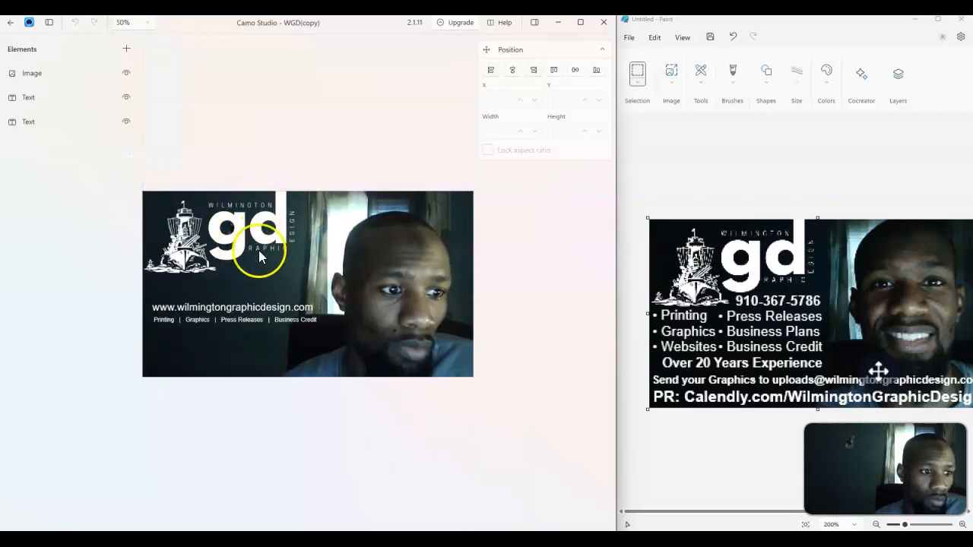
Move the website text line to the bottom of the scene and delete the services text line
{"action": "left_click_drag", "start_coordinate": [257, 306], "coordinate": [252, 368]}
{"action": "left_click", "coordinate": [258, 317]}
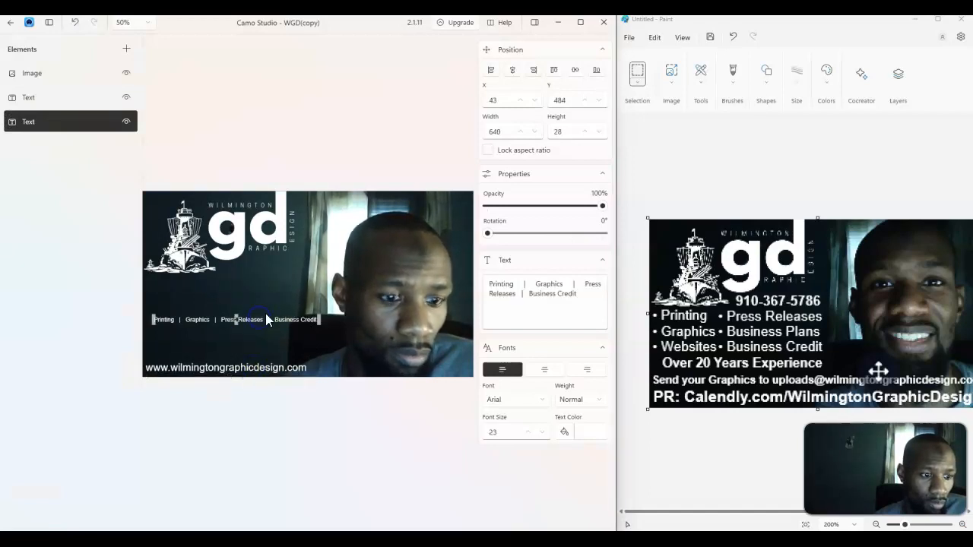
{"action": "key", "text": "Delete"}
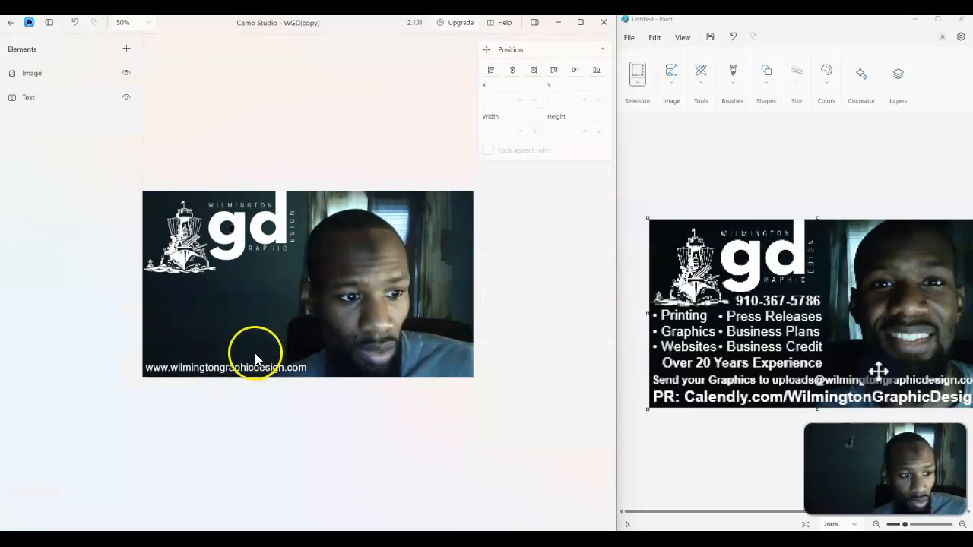
Add a text element below the logo reading Printing Graphics Websites and enlarge its box
{"action": "left_click", "coordinate": [126, 48]}
{"action": "left_click", "coordinate": [142, 71]}
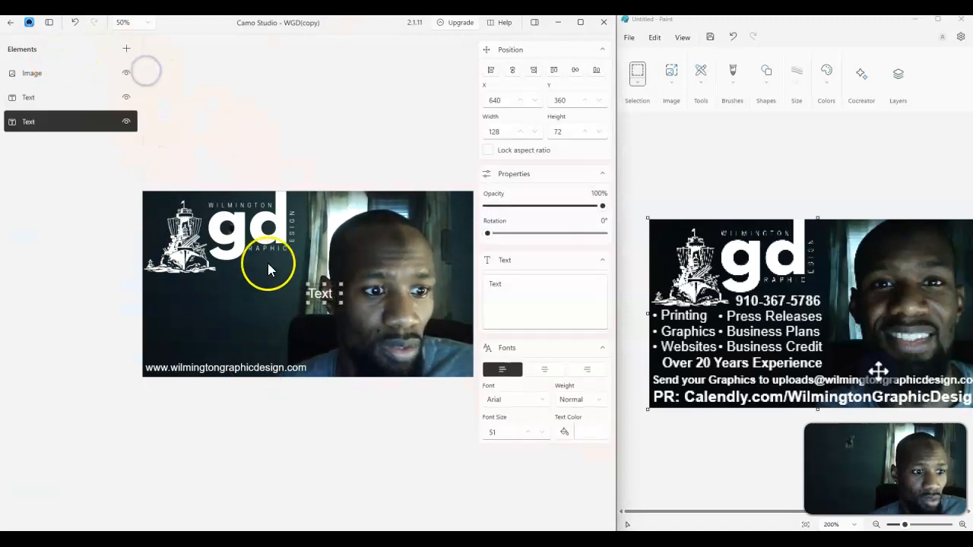
{"action": "left_click_drag", "start_coordinate": [321, 287], "coordinate": [166, 282]}
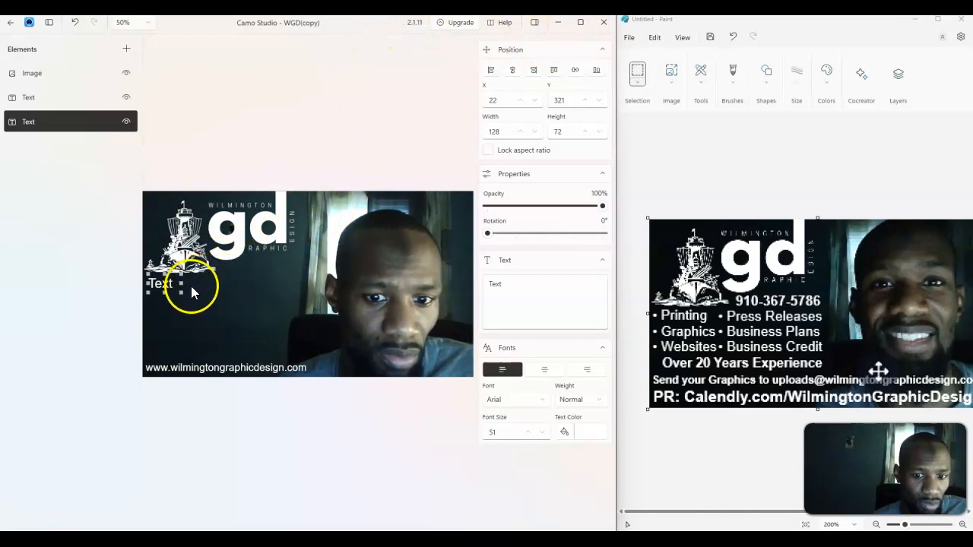
{"action": "left_click_drag", "start_coordinate": [504, 283], "coordinate": [445, 283]}
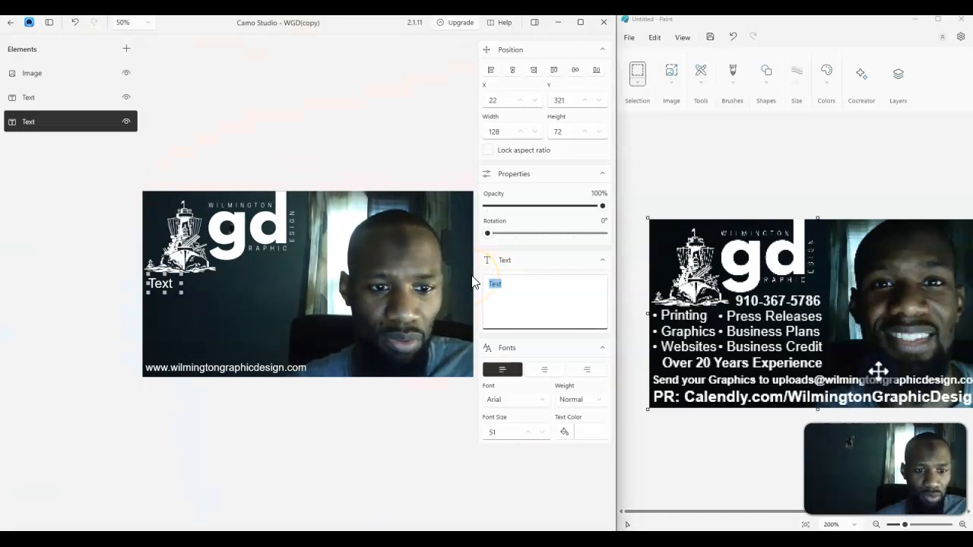
{"action": "type", "text": "Printing"}
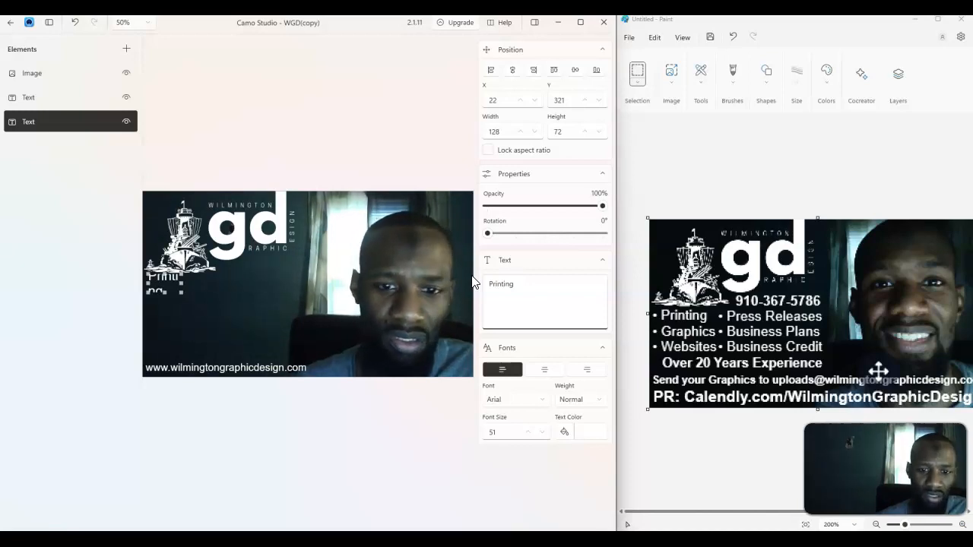
{"action": "left_click_drag", "start_coordinate": [180, 291], "coordinate": [182, 332]}
{"action": "left_click", "coordinate": [528, 294]}
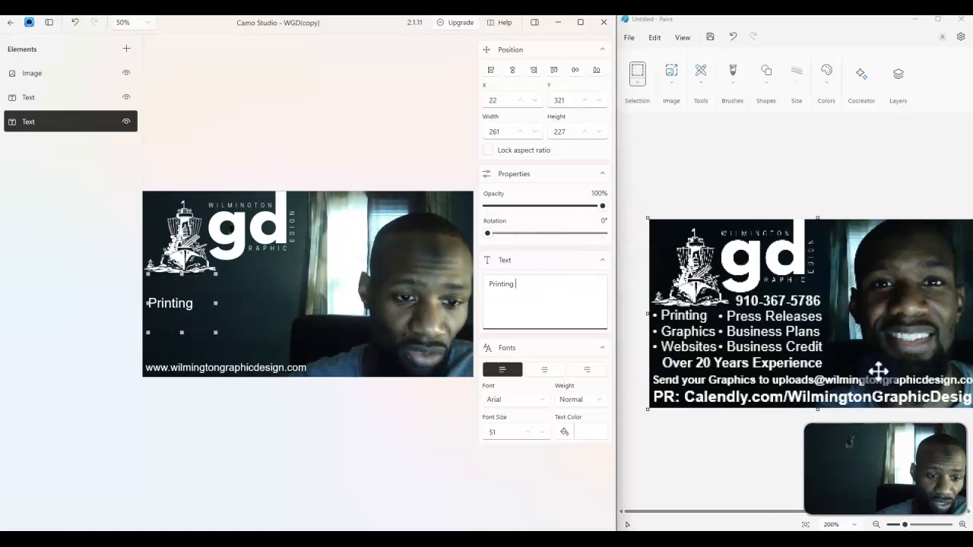
{"action": "type", "text": "Graphics Websites"}
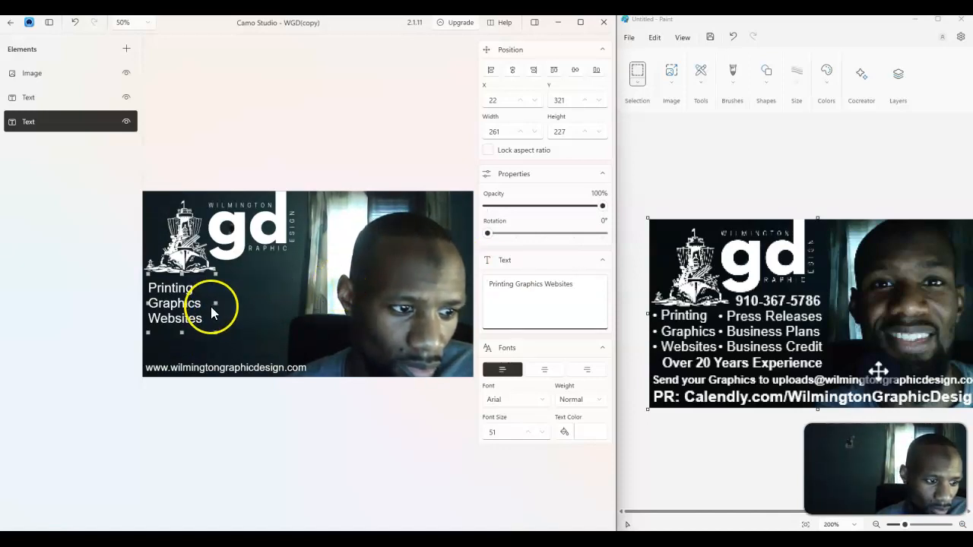
{"action": "left_click", "coordinate": [229, 307]}
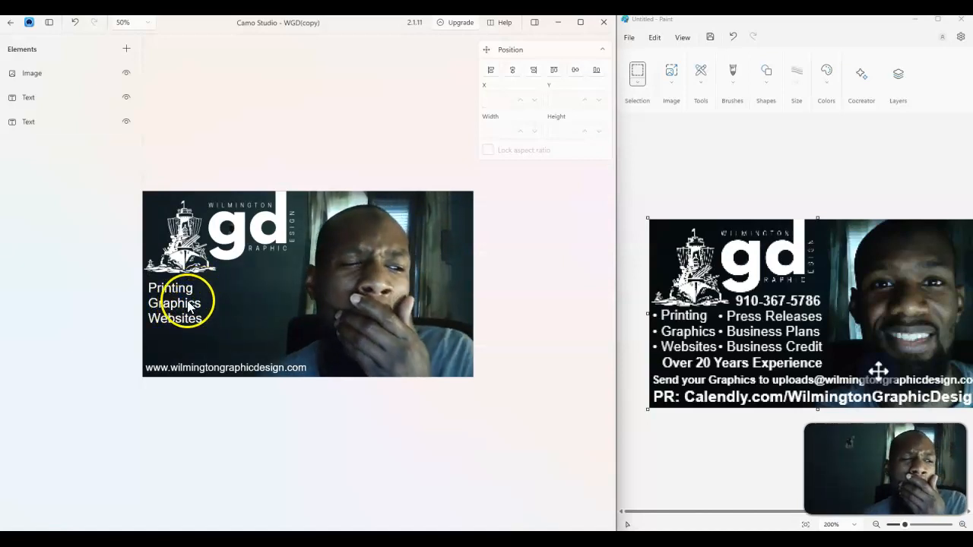
{"action": "left_click", "coordinate": [190, 306]}
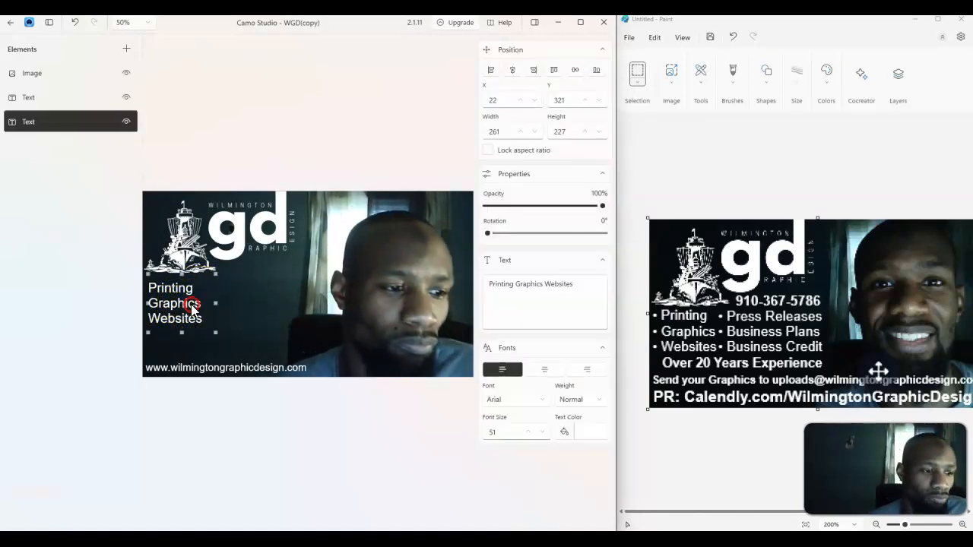
{"action": "right_click", "coordinate": [191, 306]}
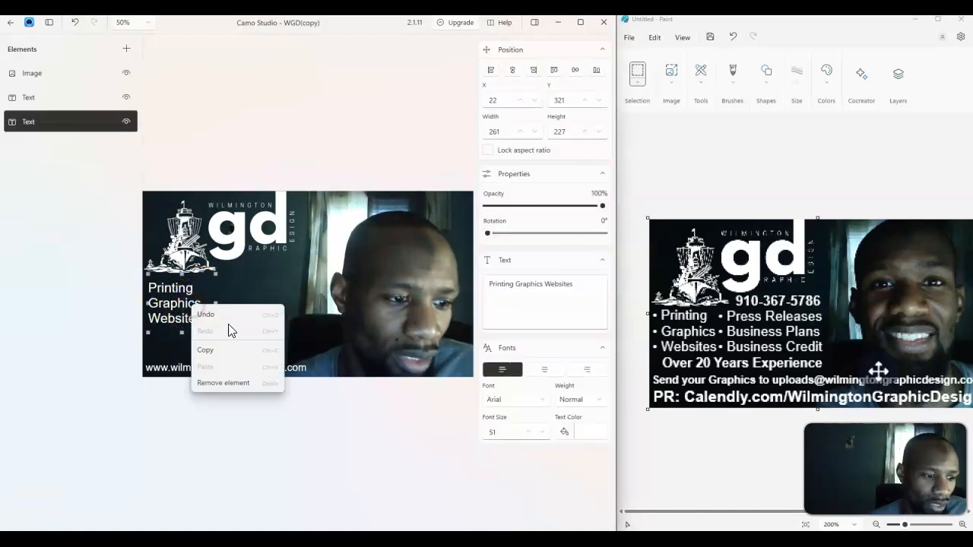
{"action": "left_click", "coordinate": [173, 340]}
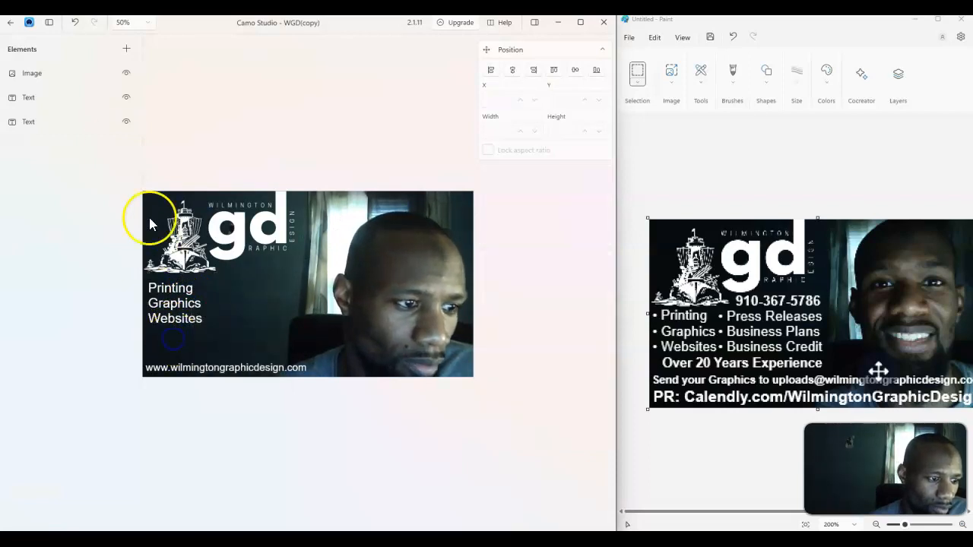
{"action": "left_click", "coordinate": [174, 303]}
Add a second text element to the right reading Press Releases Business Plans
{"action": "left_click", "coordinate": [127, 48]}
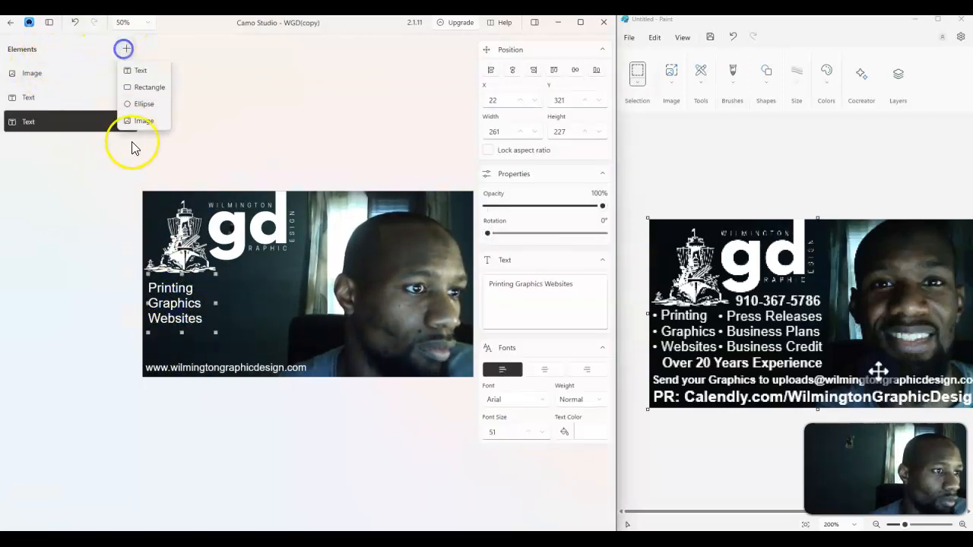
{"action": "left_click", "coordinate": [144, 70]}
{"action": "left_click_drag", "start_coordinate": [317, 301], "coordinate": [295, 327]}
{"action": "double_click", "coordinate": [502, 284]}
{"action": "type", "text": "P"}
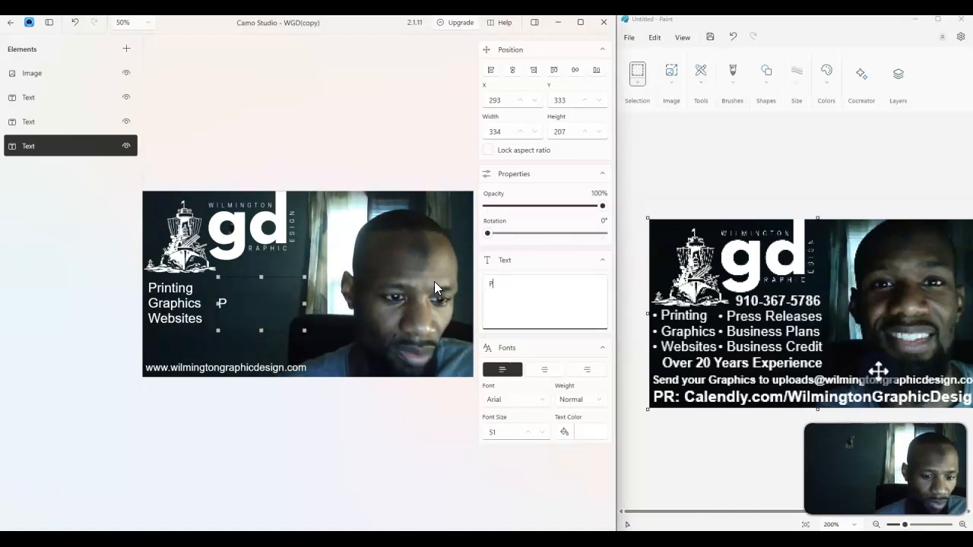
{"action": "type", "text": "ress Releases"}
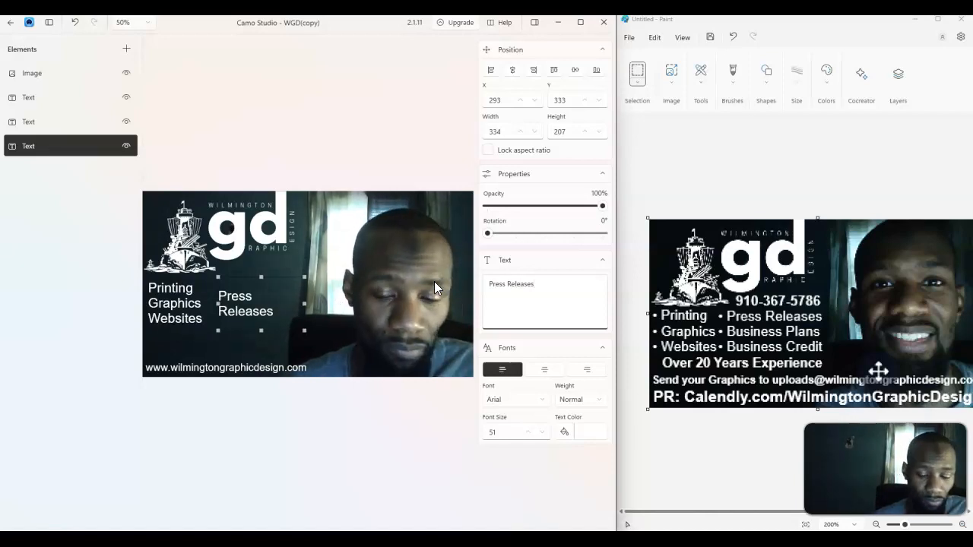
{"action": "type", "text": " Busines"}
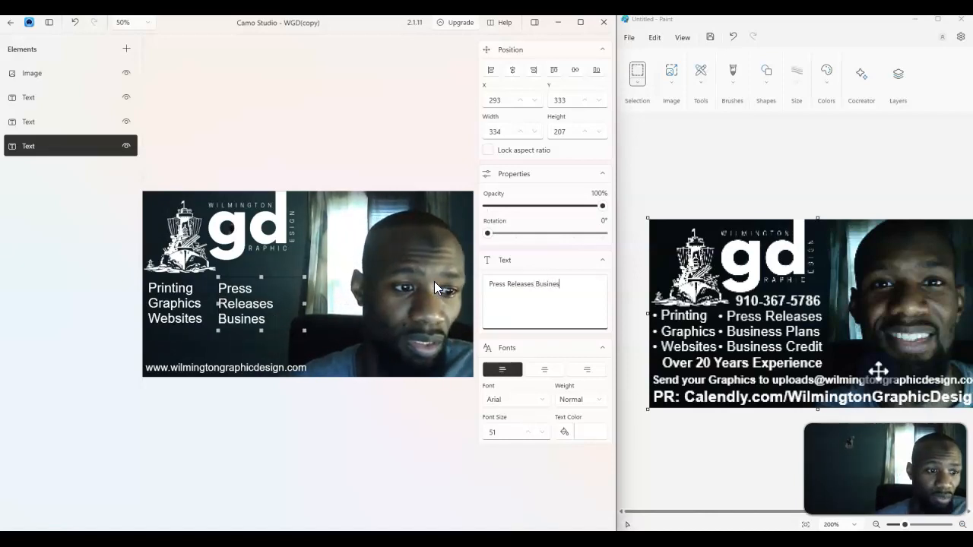
{"action": "type", "text": "s plans"}
{"action": "key", "text": "BackSpace"}
{"action": "key", "text": "BackSpace"}
{"action": "key", "text": "BackSpace"}
{"action": "key", "text": "BackSpace"}
{"action": "key", "text": "BackSpace"}
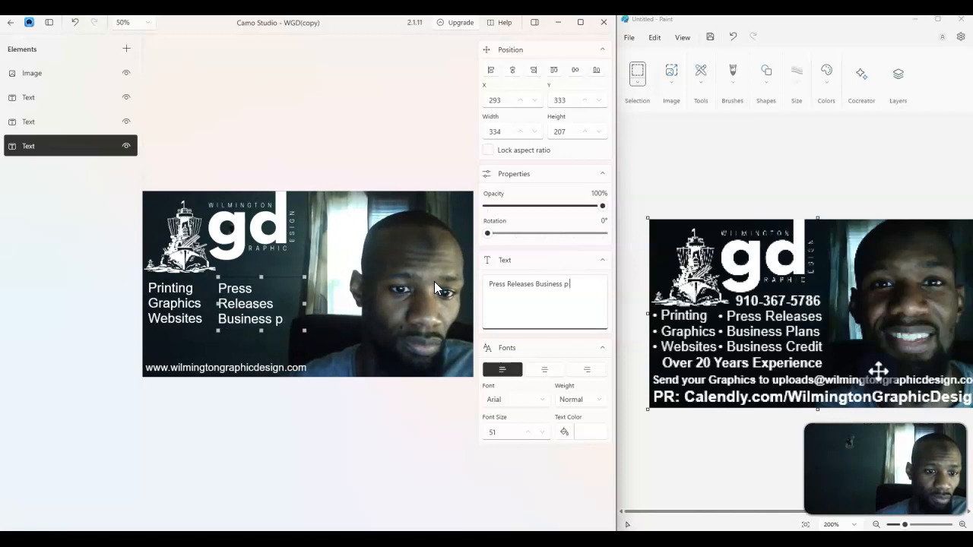
{"action": "type", "text": "Plans"}
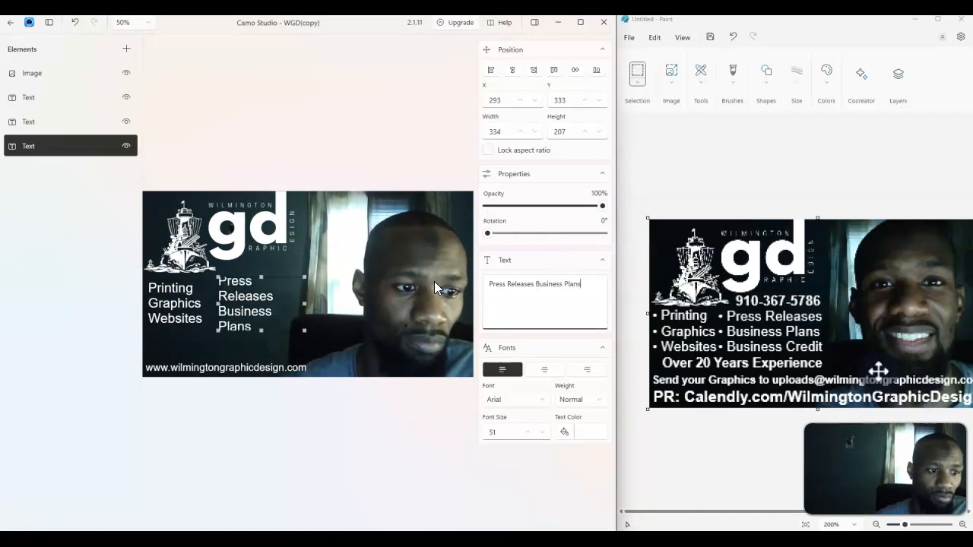
{"action": "type", "text": "Business "}
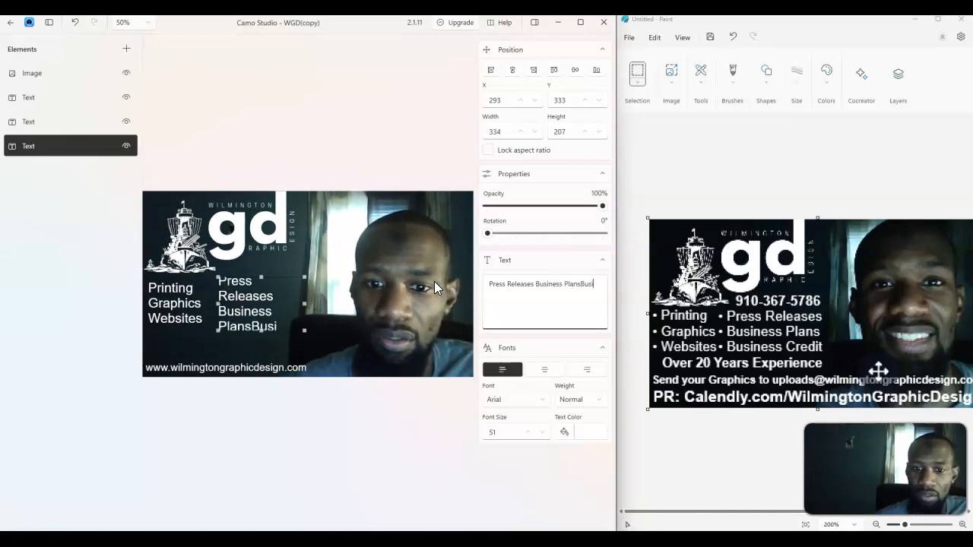
{"action": "type", "text": "Credit"}
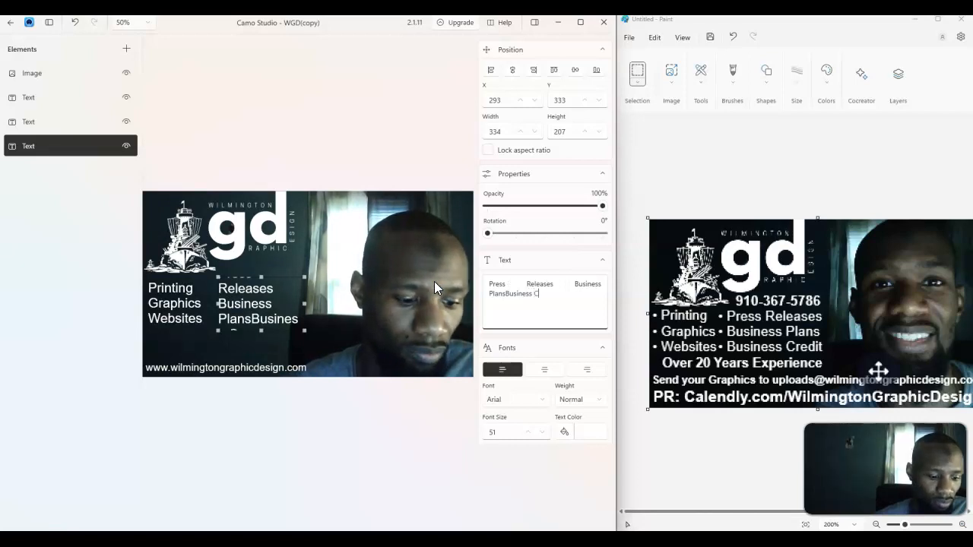
Append Business Credit to the second text element and widen its box so each service sits on one line
{"action": "key", "text": "Left"}
{"action": "key", "text": "Left"}
{"action": "key", "text": "Left"}
{"action": "key", "text": "Left"}
{"action": "key", "text": "Left"}
{"action": "key", "text": "Left"}
{"action": "key", "text": "Left"}
{"action": "key", "text": "Left"}
{"action": "key", "text": "Left"}
{"action": "key", "text": "Left"}
{"action": "key", "text": "Left"}
{"action": "key", "text": "Left"}
{"action": "key", "text": "Left"}
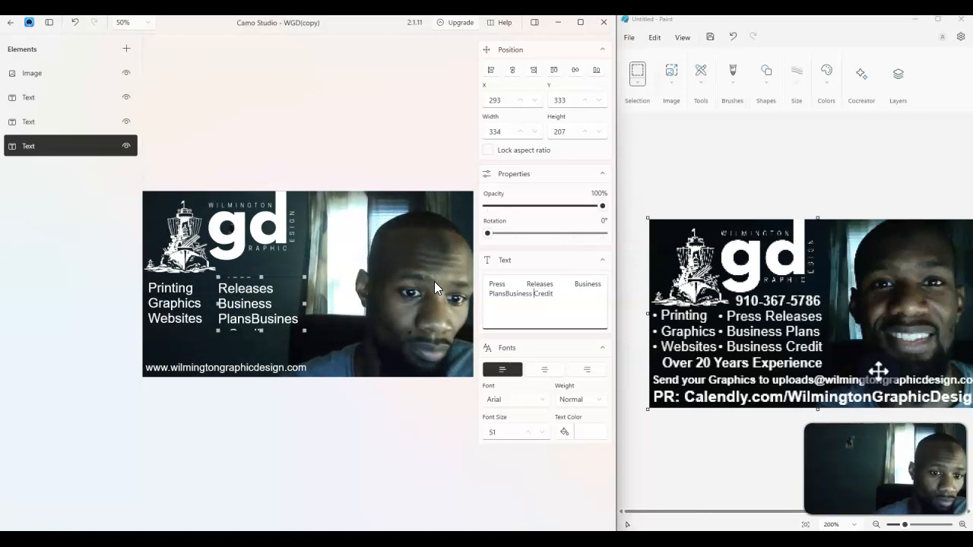
{"action": "key", "text": "Left"}
{"action": "key", "text": "Left"}
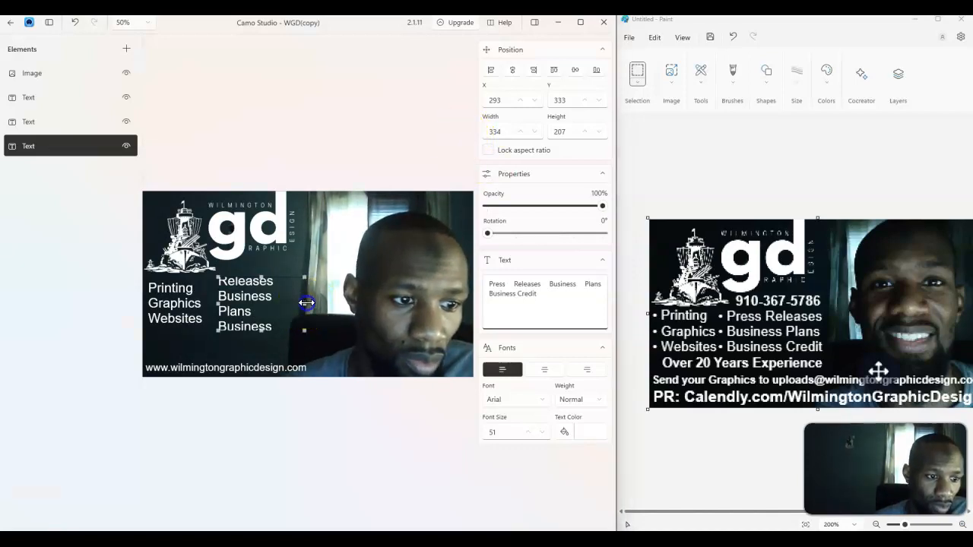
{"action": "left_click_drag", "start_coordinate": [305, 303], "coordinate": [312, 303]}
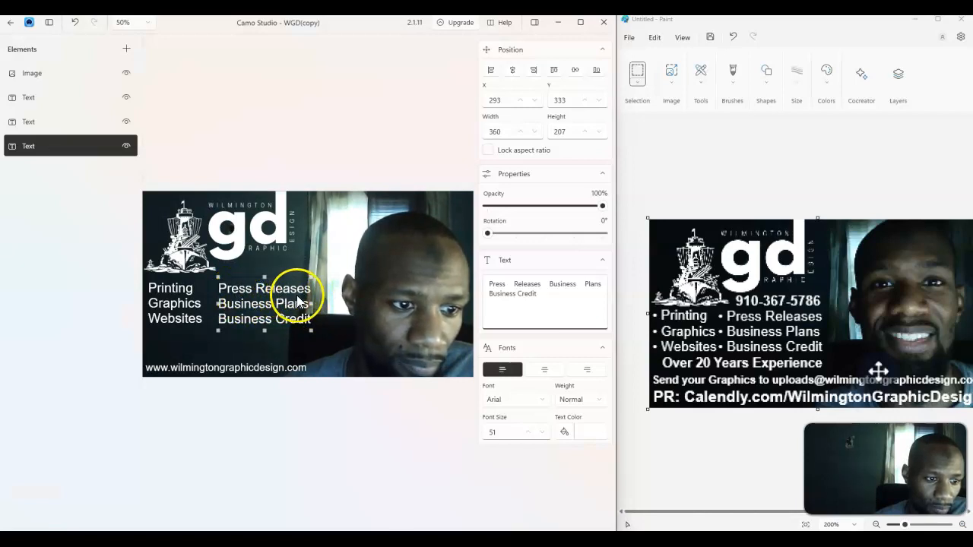
{"action": "left_click_drag", "start_coordinate": [313, 303], "coordinate": [320, 302]}
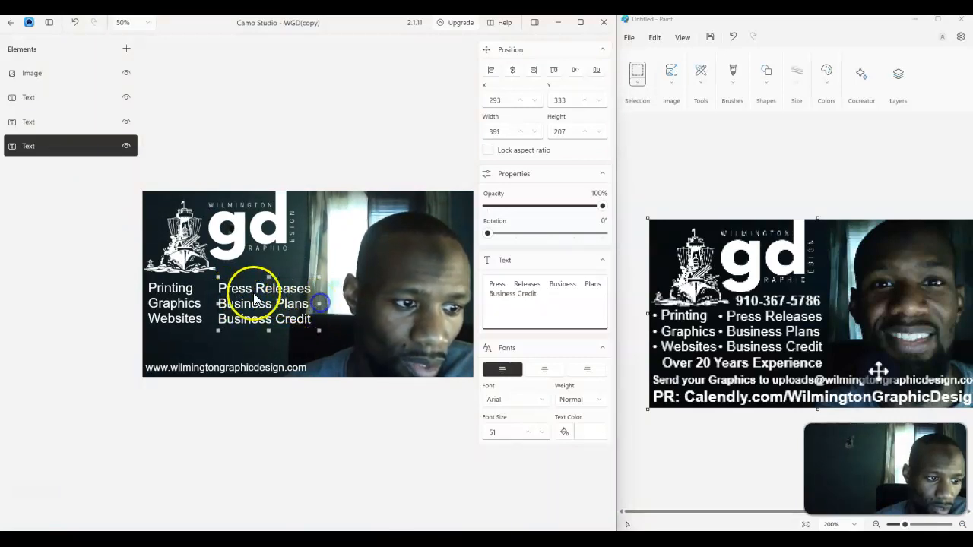
Nudge the Printing Graphics Websites text slightly to align it with the second column
{"action": "left_click", "coordinate": [232, 335]}
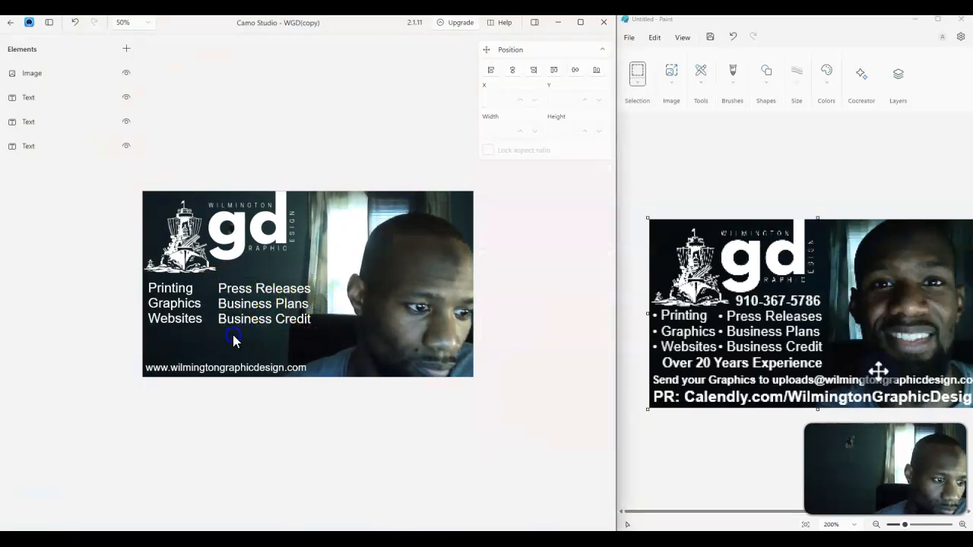
{"action": "left_click", "coordinate": [228, 316]}
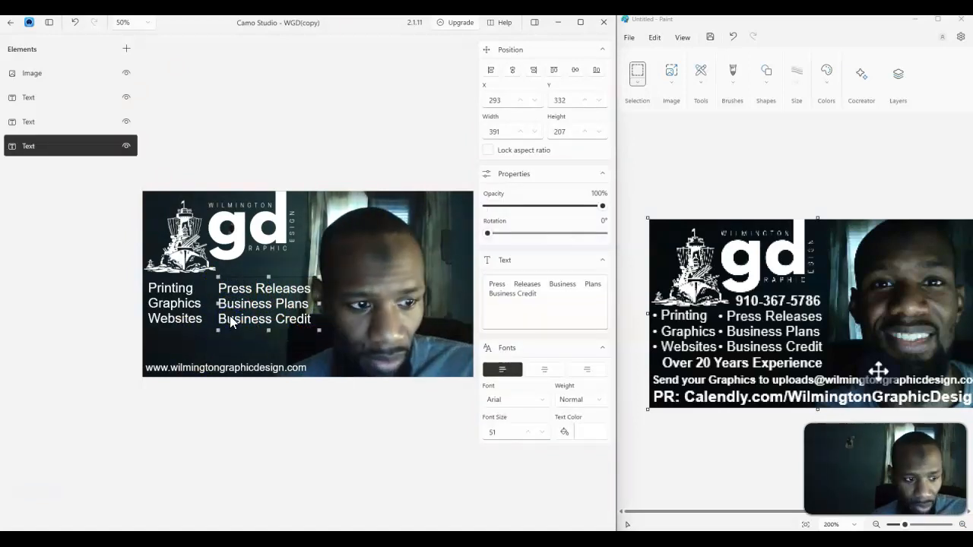
{"action": "left_click", "coordinate": [226, 337]}
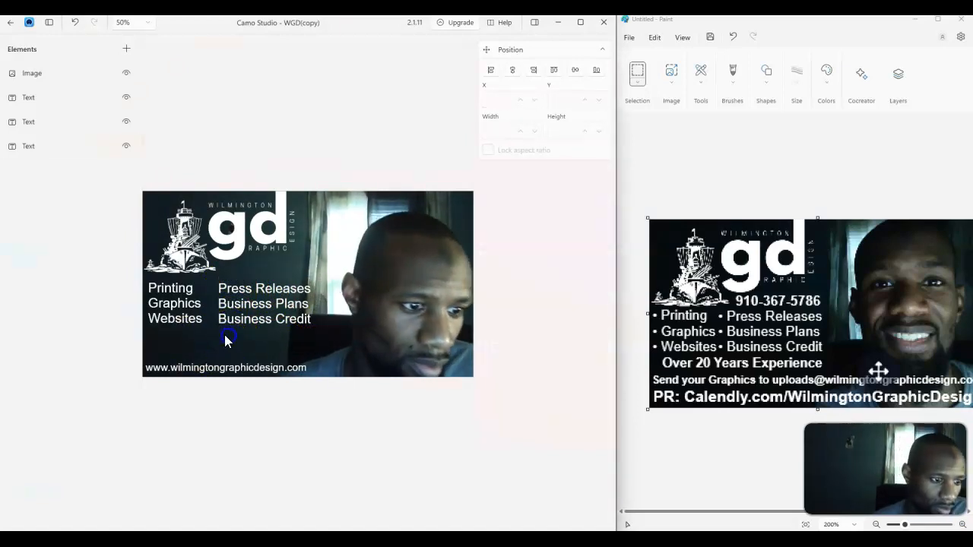
{"action": "left_click_drag", "start_coordinate": [191, 325], "coordinate": [192, 319]}
{"action": "left_click", "coordinate": [230, 348]}
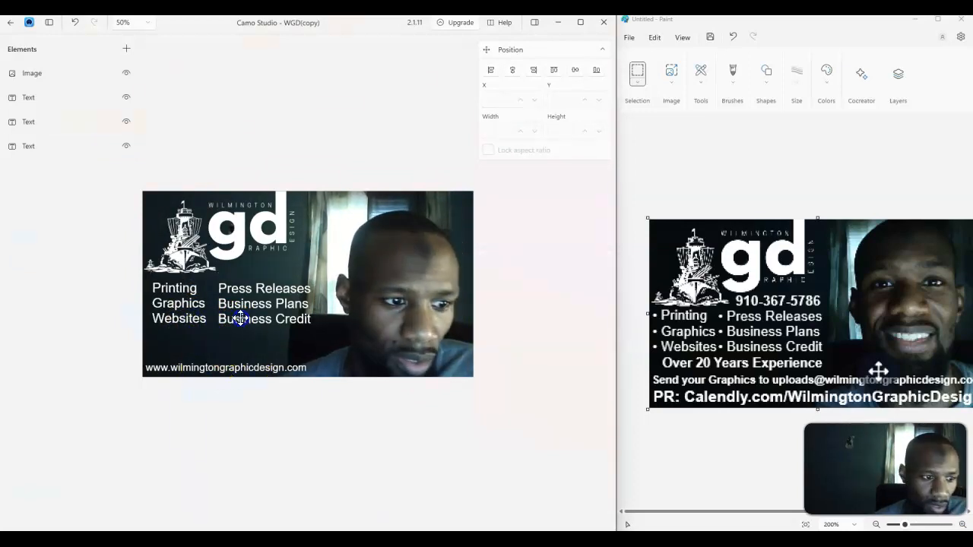
{"action": "left_click", "coordinate": [230, 321]}
Add a new text element reading Over 20 Years Experience and widen its box to fit one line
{"action": "left_click", "coordinate": [120, 48]}
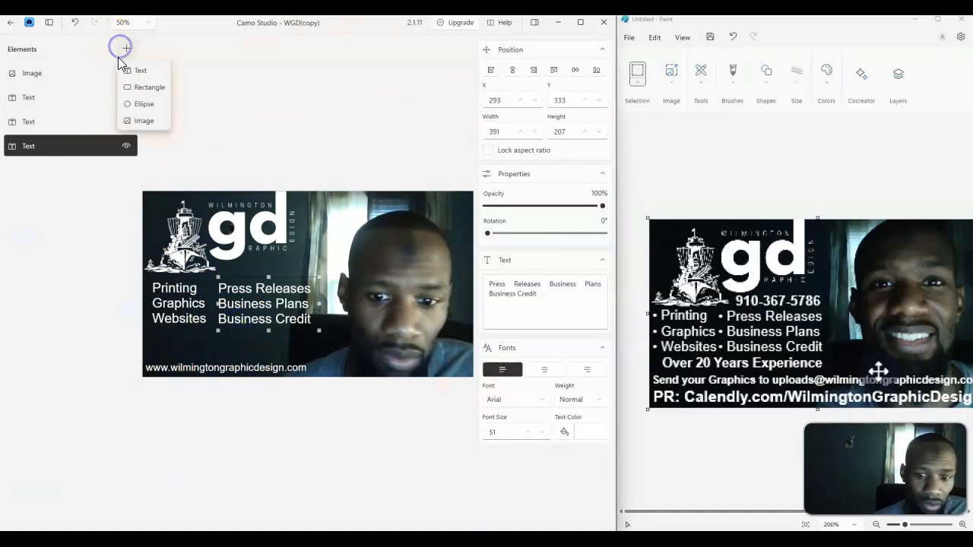
{"action": "left_click", "coordinate": [148, 74]}
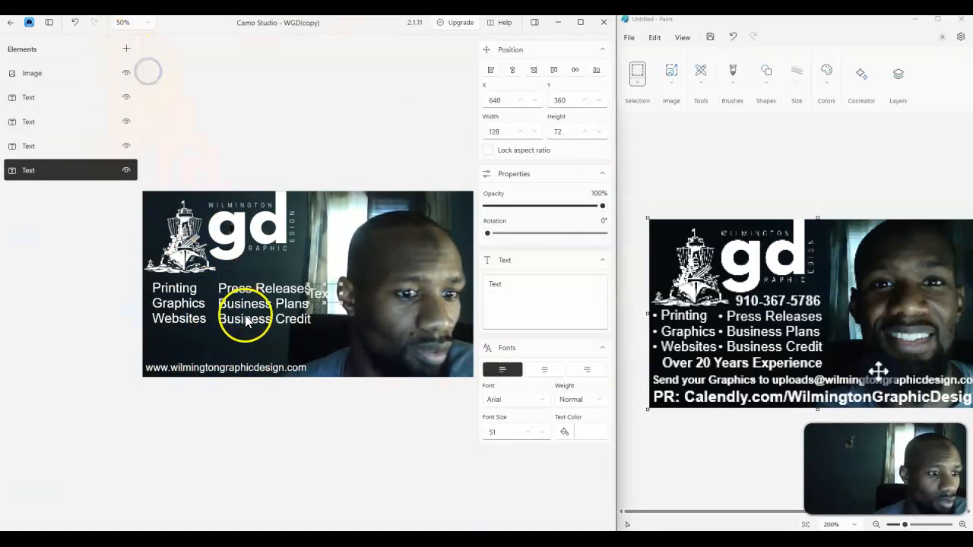
{"action": "double_click", "coordinate": [488, 283]}
{"action": "type", "text": "Ov"}
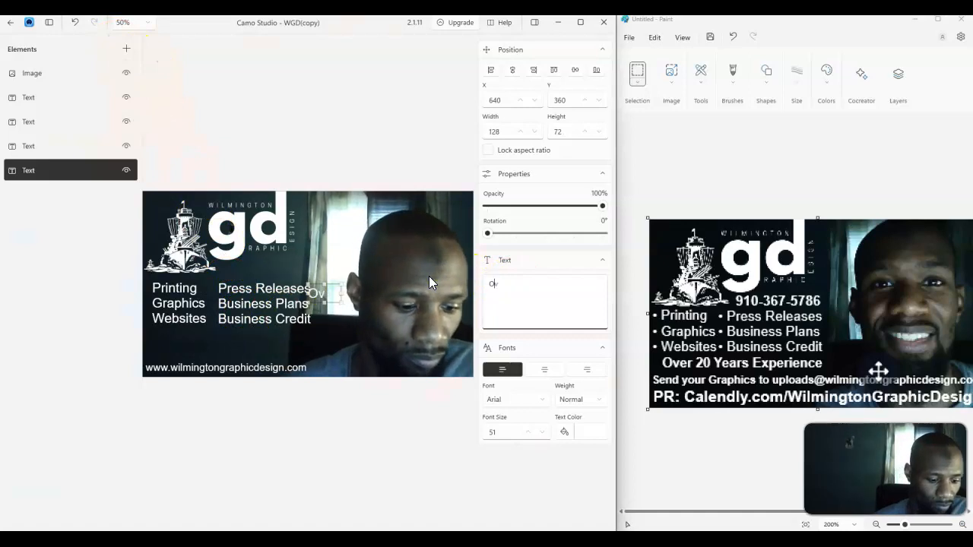
{"action": "type", "text": "er 20 Year"}
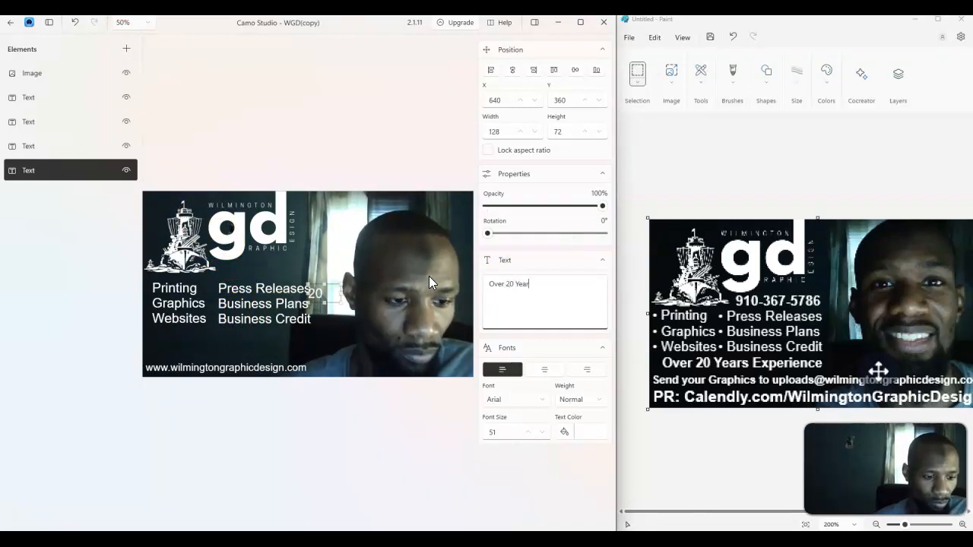
{"action": "type", "text": "s Experience"}
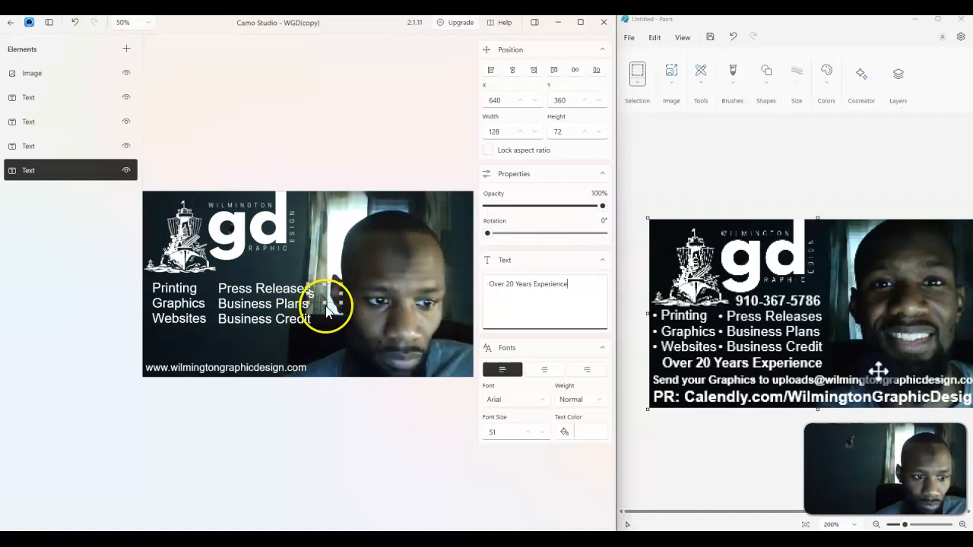
{"action": "left_click_drag", "start_coordinate": [343, 303], "coordinate": [472, 297]}
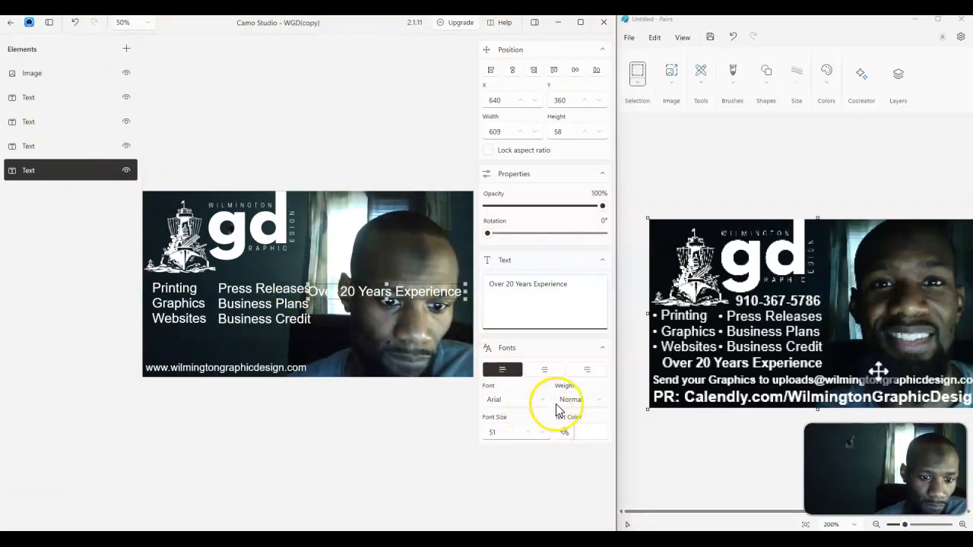
Make the experience text Bold and move it below the service lines
{"action": "left_click", "coordinate": [597, 405]}
{"action": "left_click", "coordinate": [580, 328]}
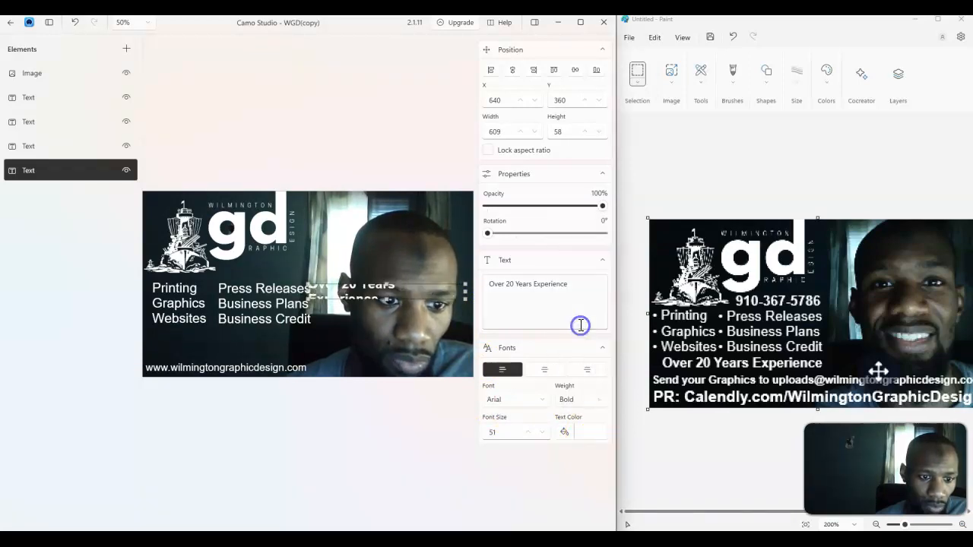
{"action": "left_click_drag", "start_coordinate": [466, 298], "coordinate": [288, 337]}
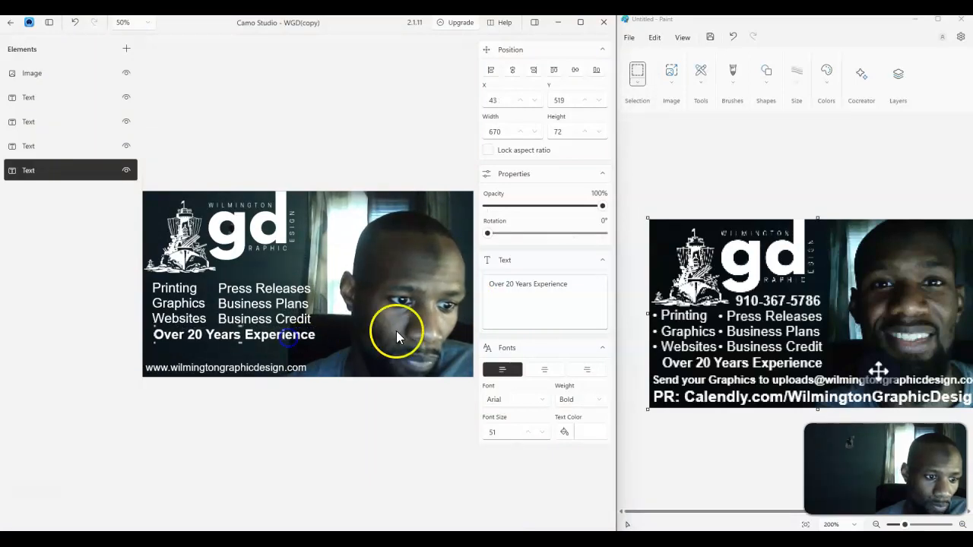
Set the experience text's font size to 50 and nudge it slightly left to align with the columns
{"action": "double_click", "coordinate": [540, 433]}
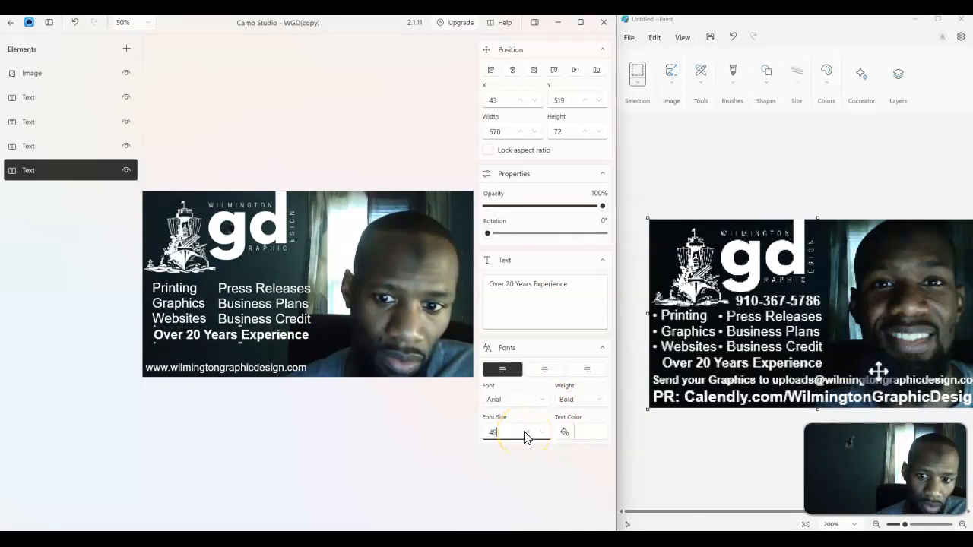
{"action": "left_click", "coordinate": [525, 432]}
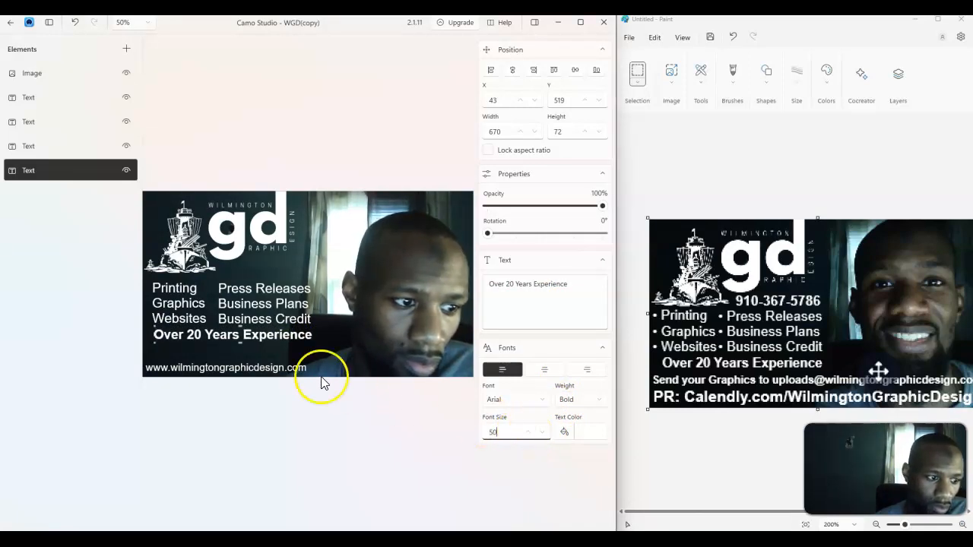
{"action": "left_click_drag", "start_coordinate": [291, 336], "coordinate": [290, 336]}
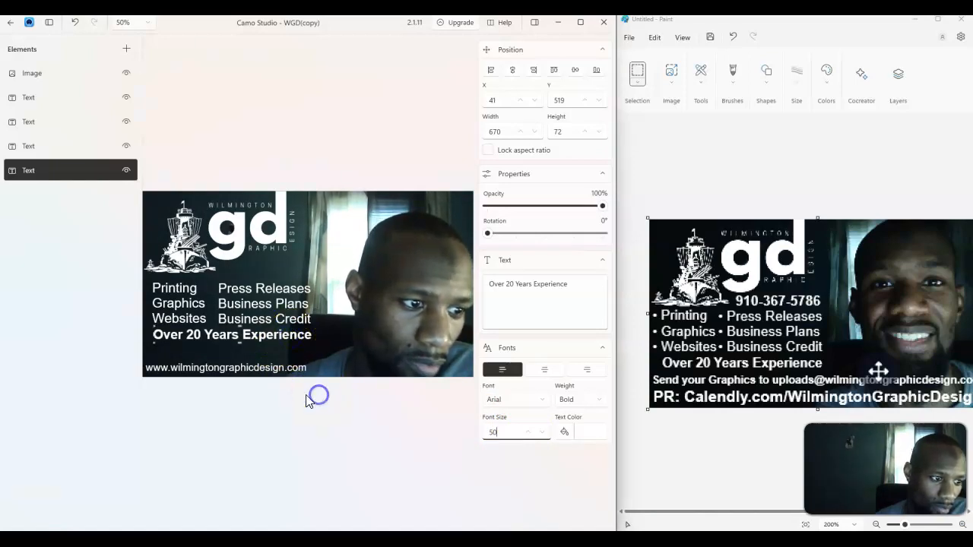
{"action": "left_click", "coordinate": [355, 358]}
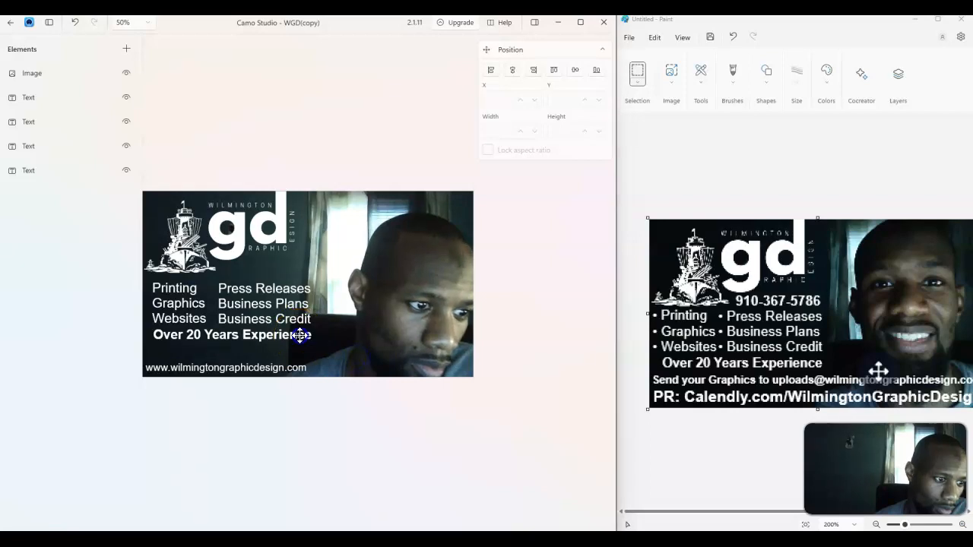
{"action": "left_click", "coordinate": [301, 335]}
{"action": "left_click", "coordinate": [329, 357]}
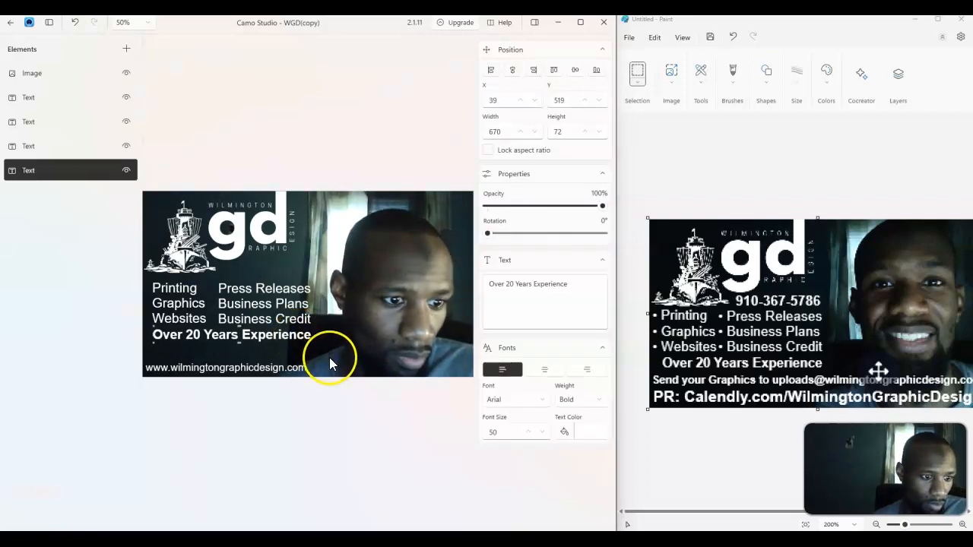
{"action": "left_click", "coordinate": [289, 342]}
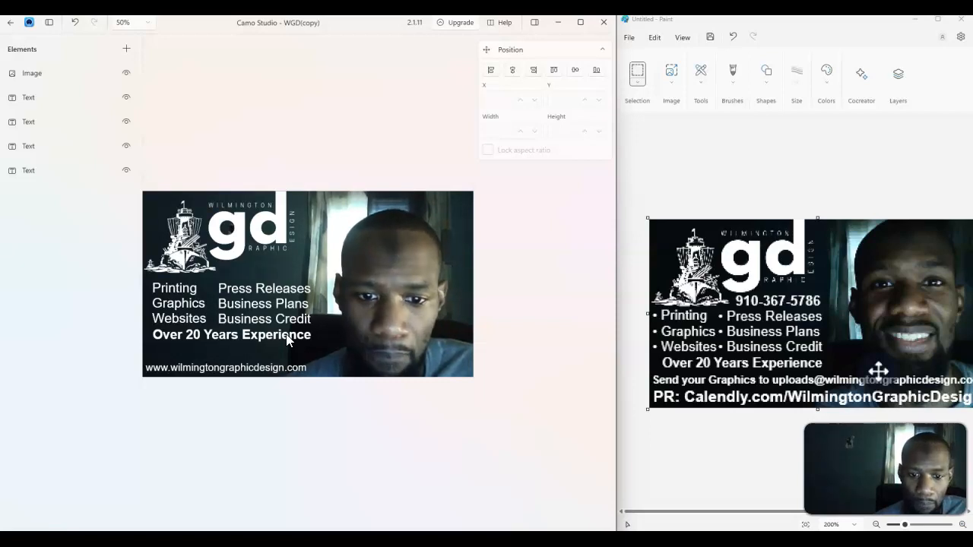
Add another text element, place it below the experience line, and widen its box across the scene
{"action": "left_click", "coordinate": [291, 372]}
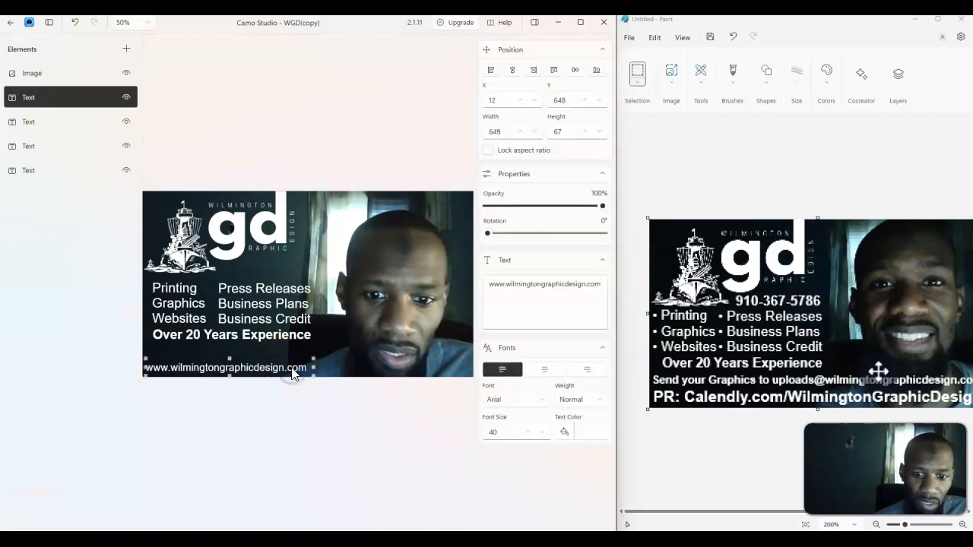
{"action": "left_click", "coordinate": [127, 48]}
{"action": "left_click", "coordinate": [146, 73]}
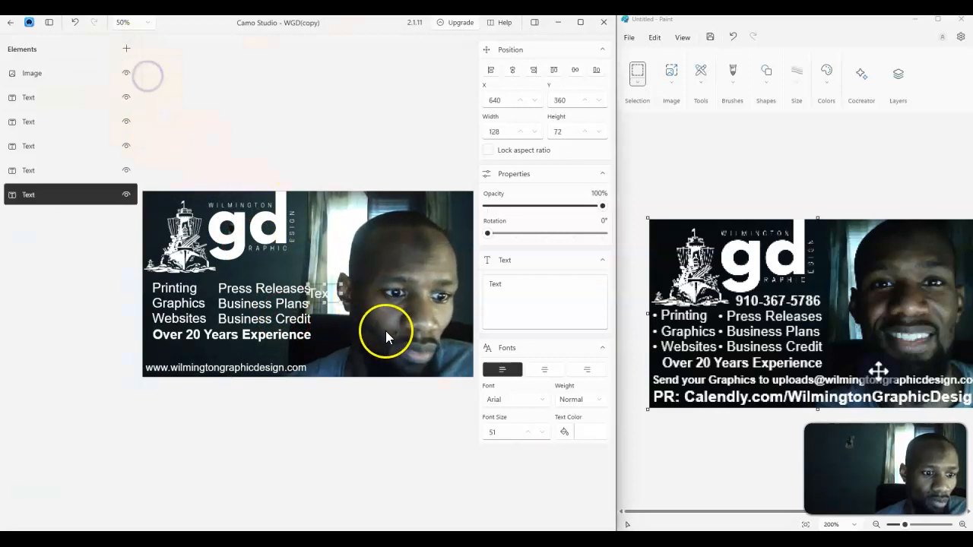
{"action": "left_click_drag", "start_coordinate": [306, 286], "coordinate": [171, 351]}
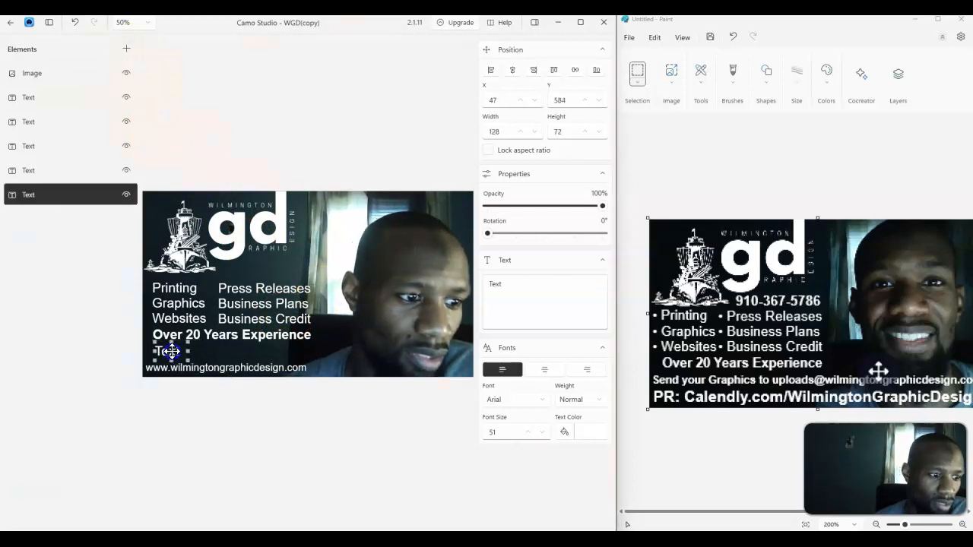
{"action": "left_click", "coordinate": [228, 354]}
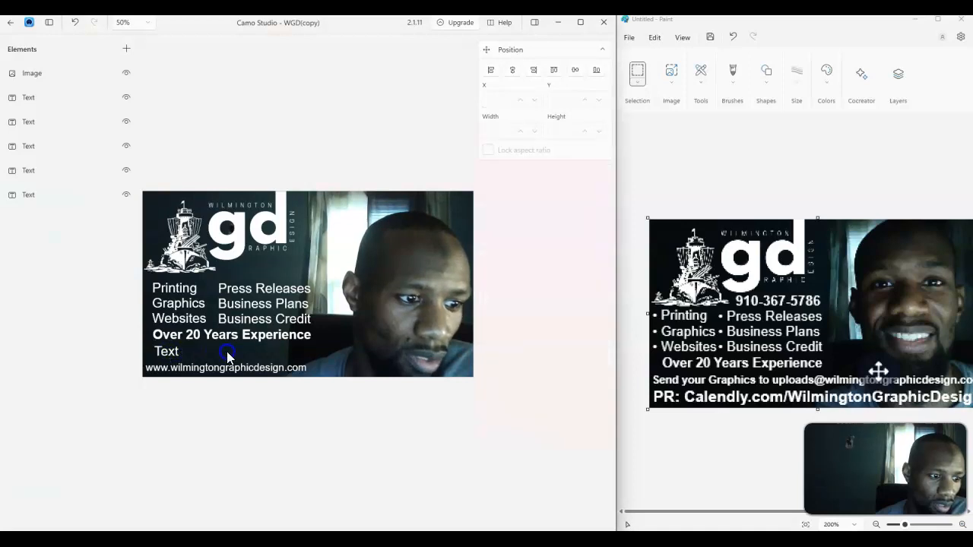
{"action": "left_click", "coordinate": [173, 353]}
{"action": "left_click_drag", "start_coordinate": [187, 350], "coordinate": [473, 350]}
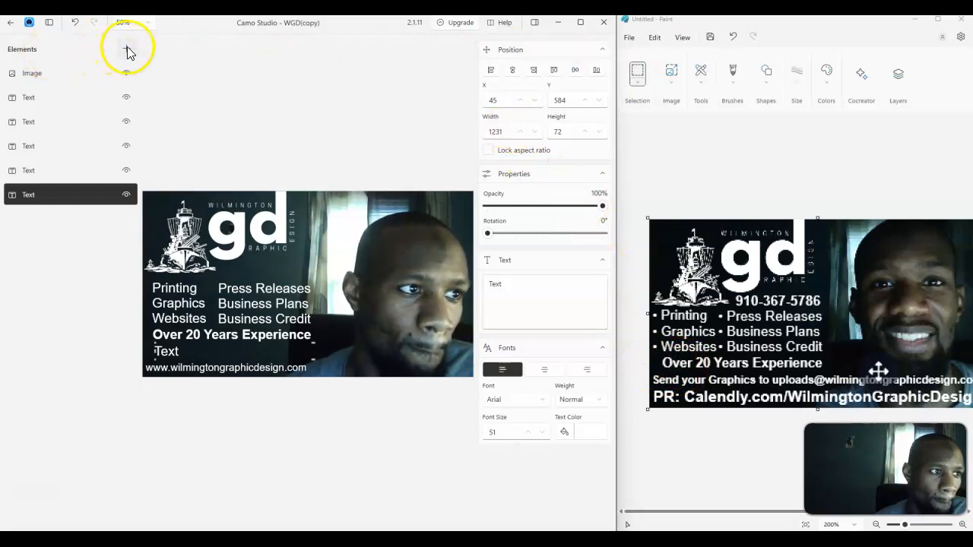
Replace the new element's text with Send your Graphics to followed by the upload e-mail address
{"action": "double_click", "coordinate": [520, 281]}
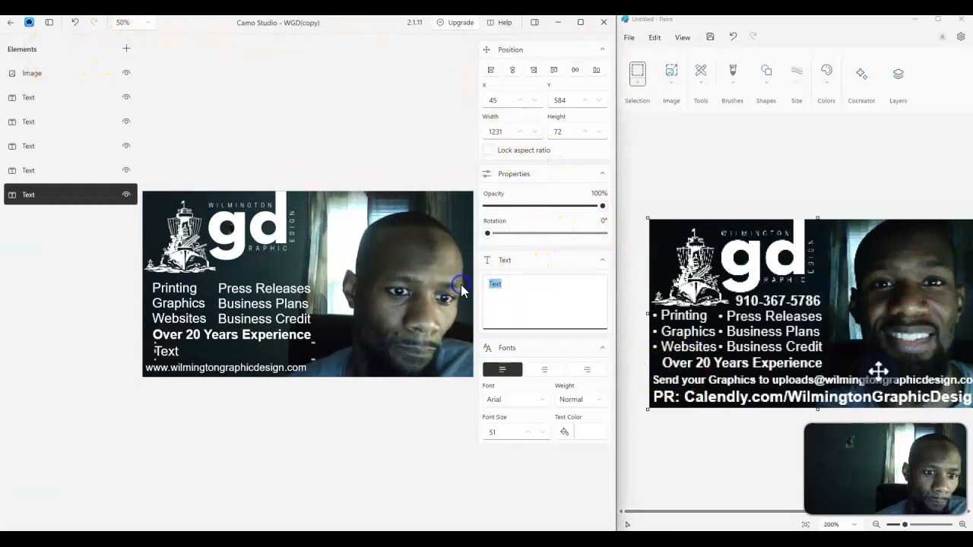
{"action": "type", "text": "S"}
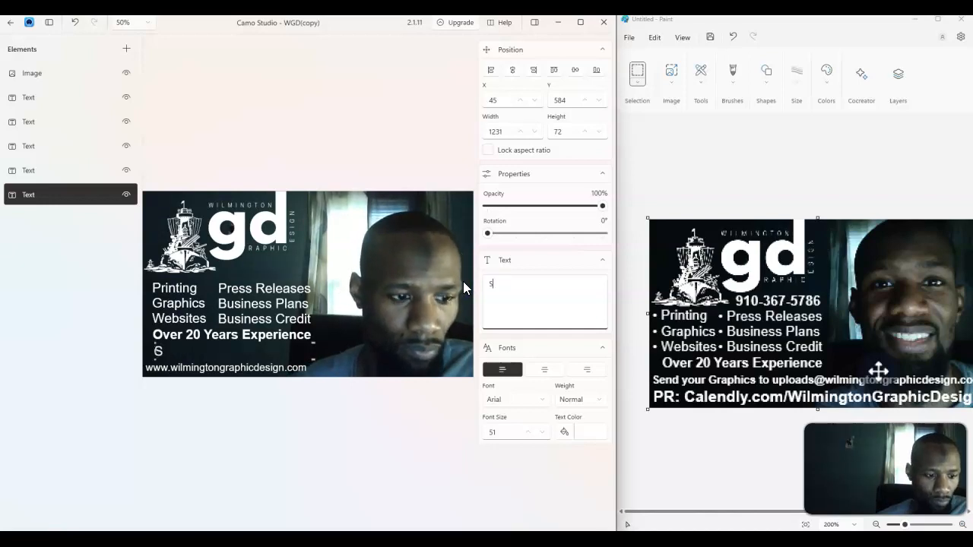
{"action": "type", "text": "end your Graphics"}
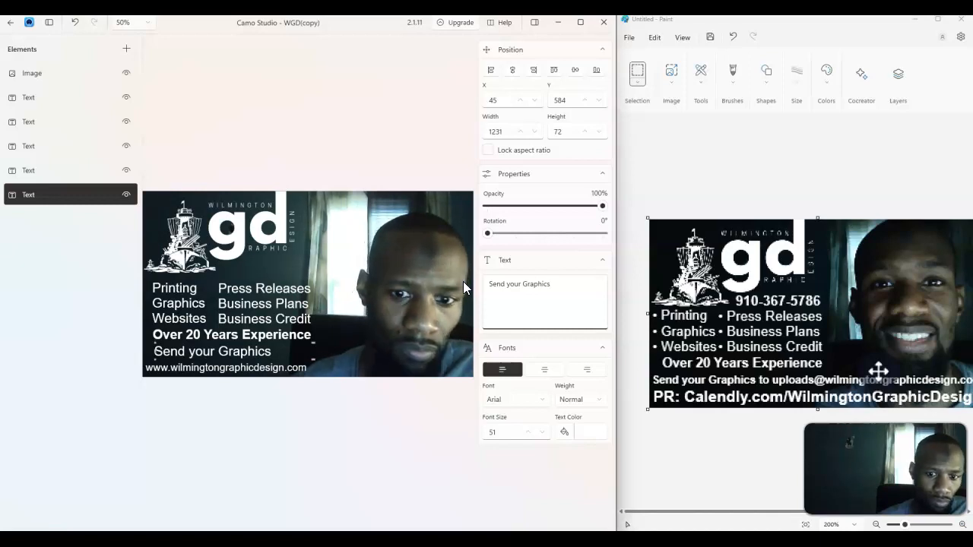
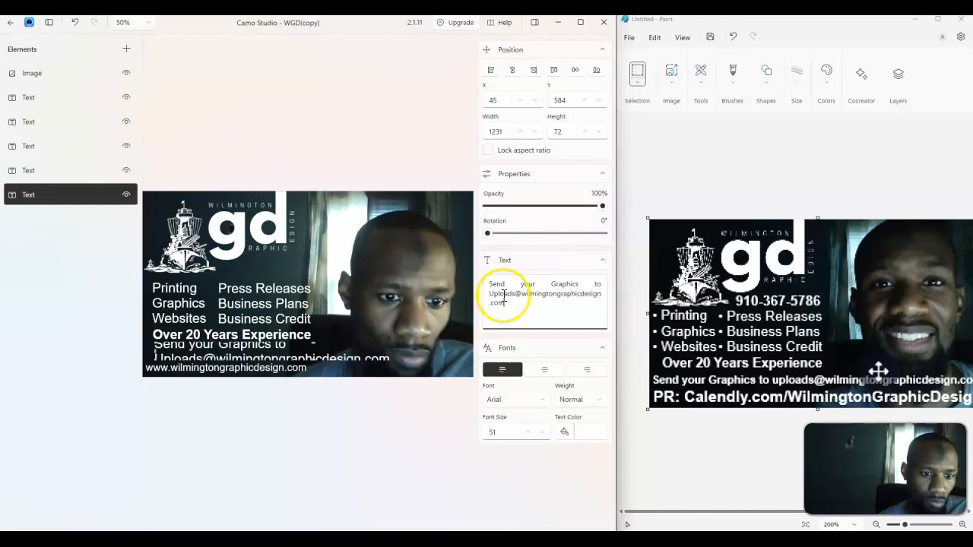
Set the upload line's font size to 40 and its weight to Bold
{"action": "left_click_drag", "start_coordinate": [512, 429], "coordinate": [472, 438]}
{"action": "type", "text": "40"}
{"action": "key", "text": "Return"}
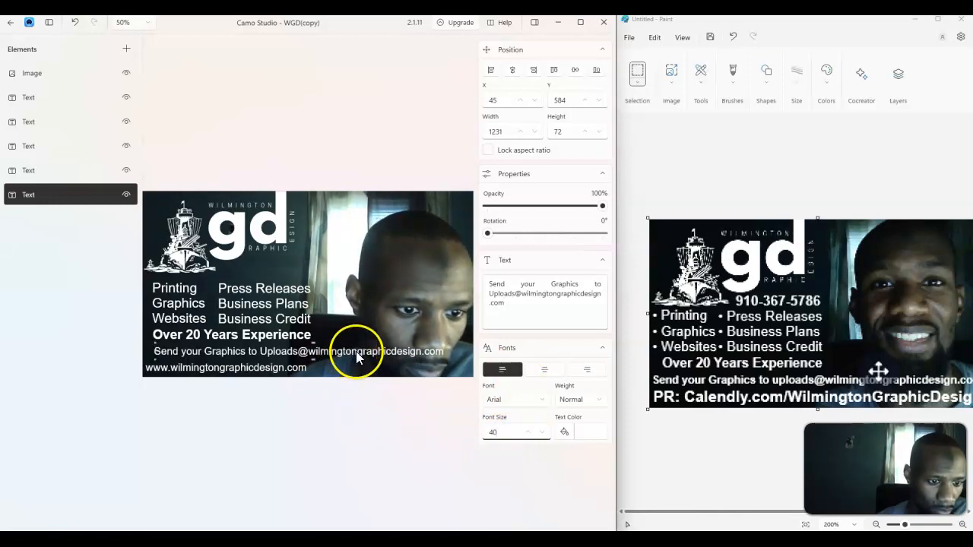
{"action": "left_click", "coordinate": [528, 432]}
{"action": "left_click", "coordinate": [529, 432]}
{"action": "left_click", "coordinate": [529, 432]}
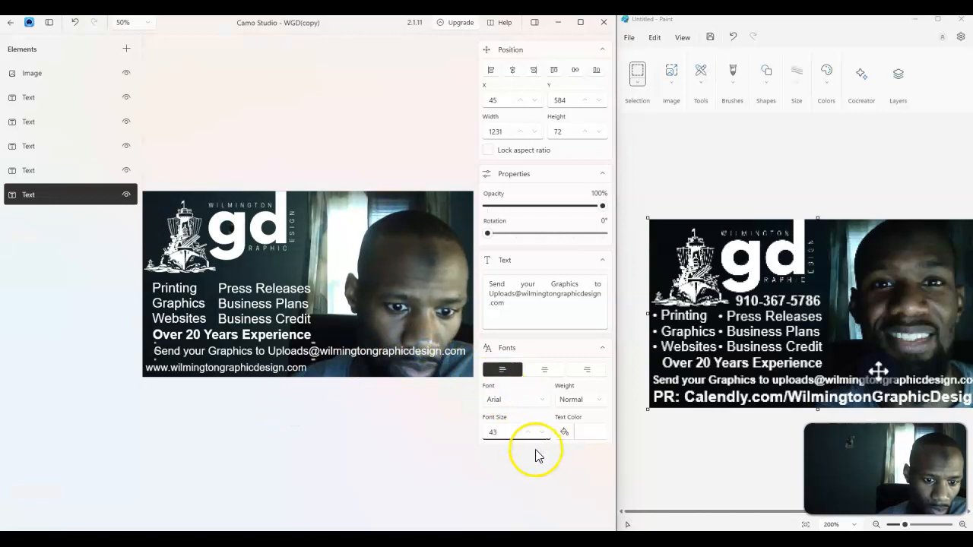
{"action": "left_click", "coordinate": [575, 402]}
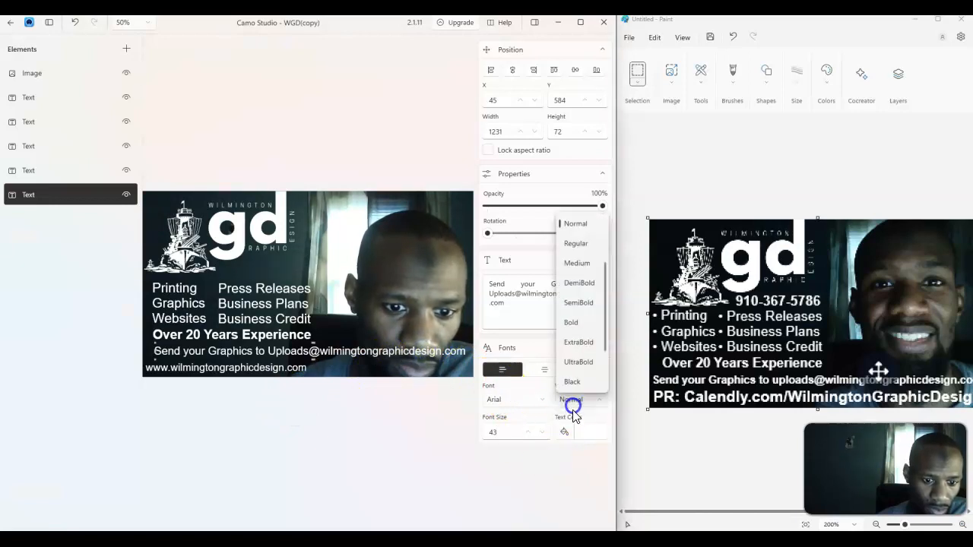
{"action": "left_click", "coordinate": [582, 324]}
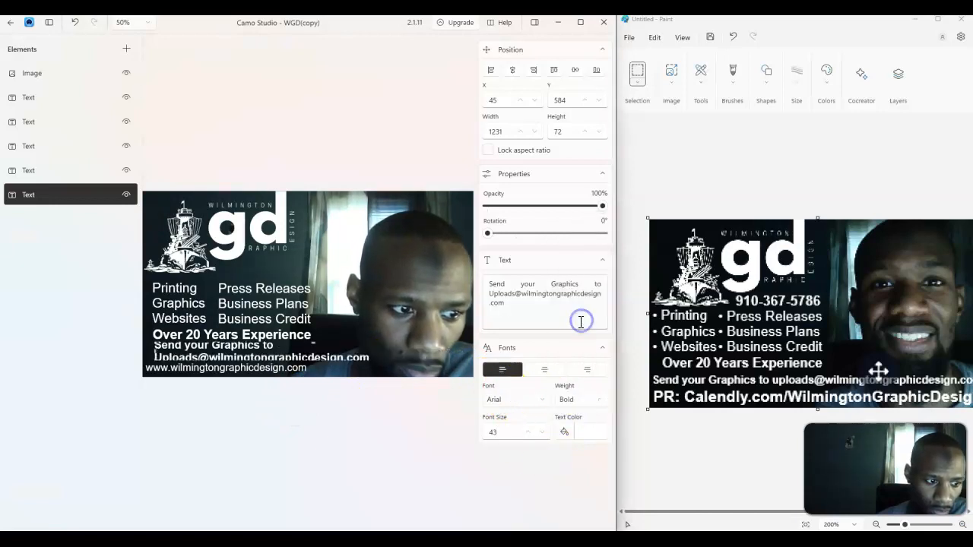
{"action": "left_click", "coordinate": [543, 432]}
{"action": "left_click", "coordinate": [543, 432]}
{"action": "left_click", "coordinate": [543, 432]}
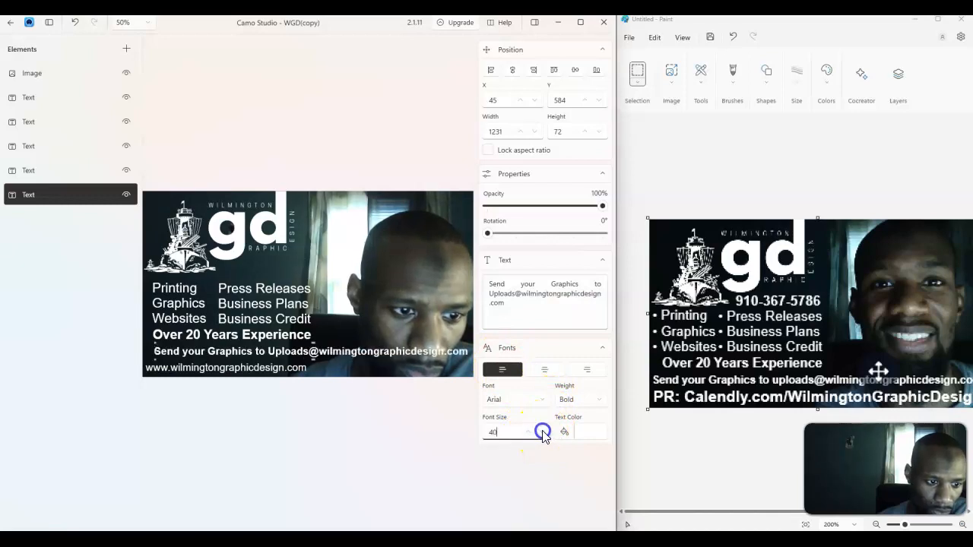
{"action": "left_click", "coordinate": [262, 367]}
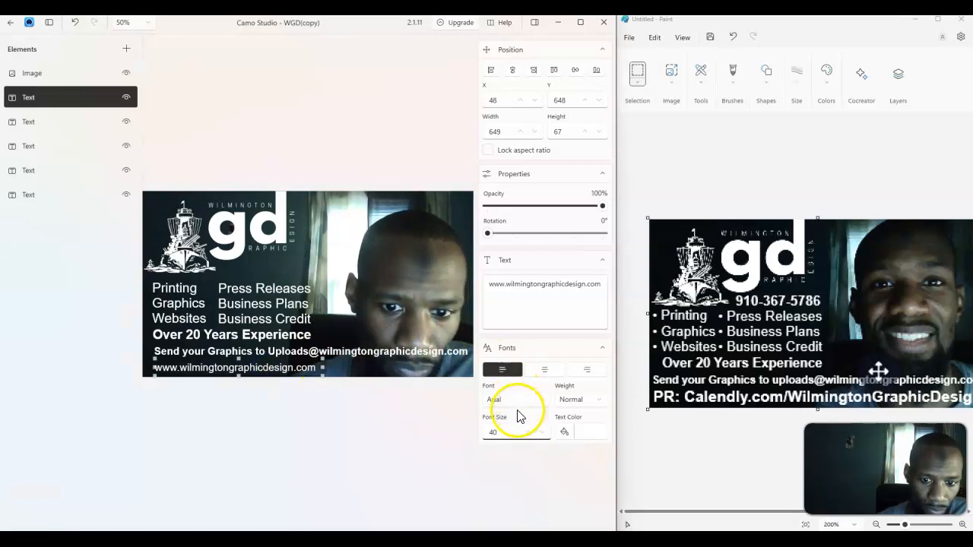
{"action": "left_click_drag", "start_coordinate": [508, 287], "coordinate": [468, 288]}
{"action": "type", "text": "PR: "}
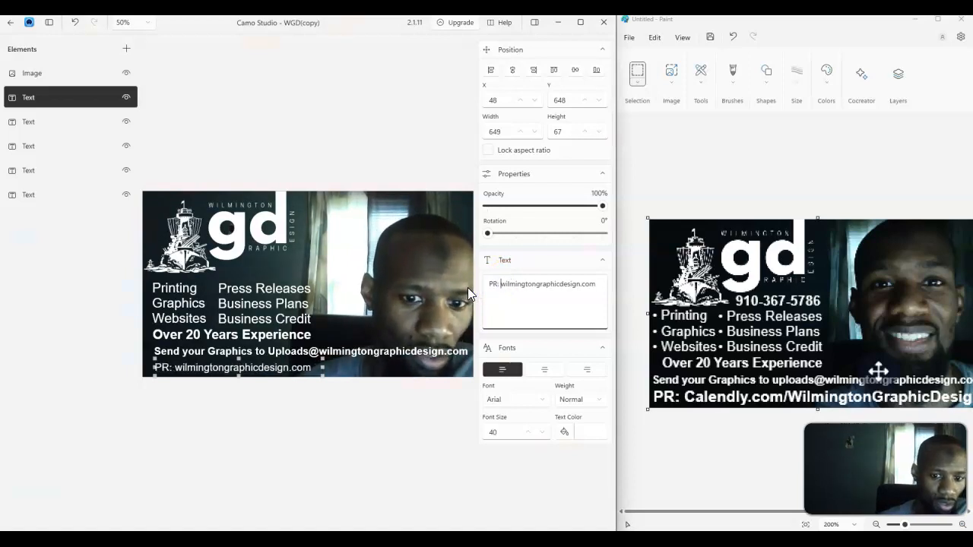
{"action": "type", "text": "Calend"}
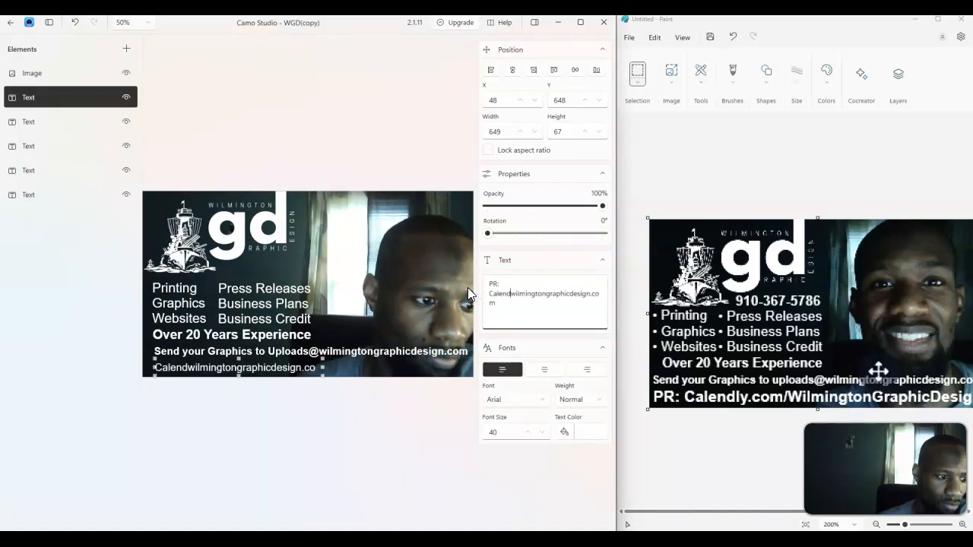
{"action": "type", "text": "ly"}
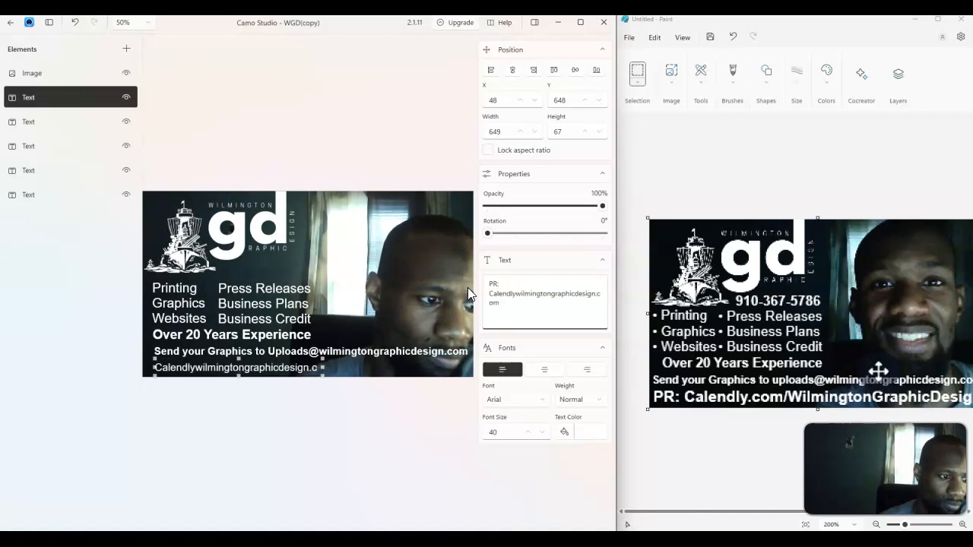
{"action": "type", "text": ".com"}
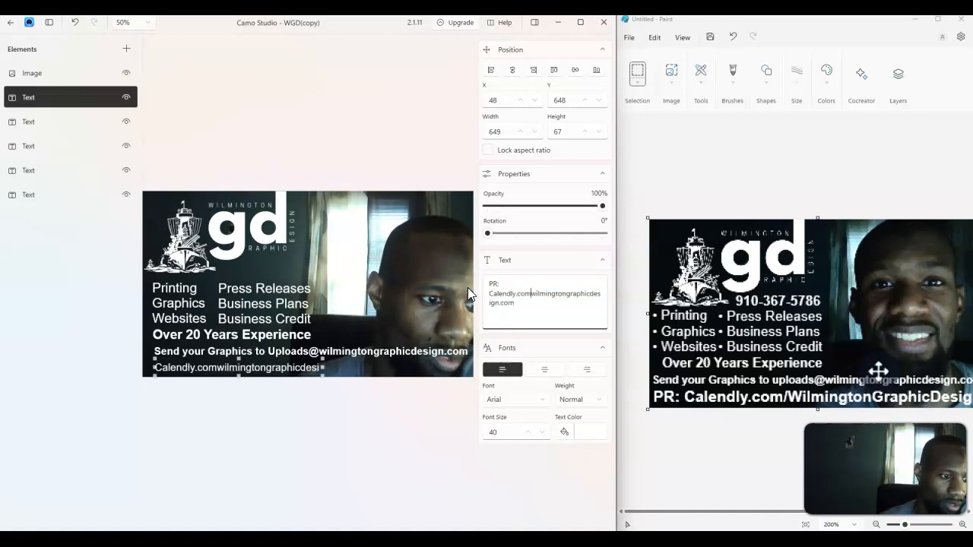
{"action": "type", "text": "/"}
{"action": "key", "text": "Delete"}
{"action": "type", "text": "W"}
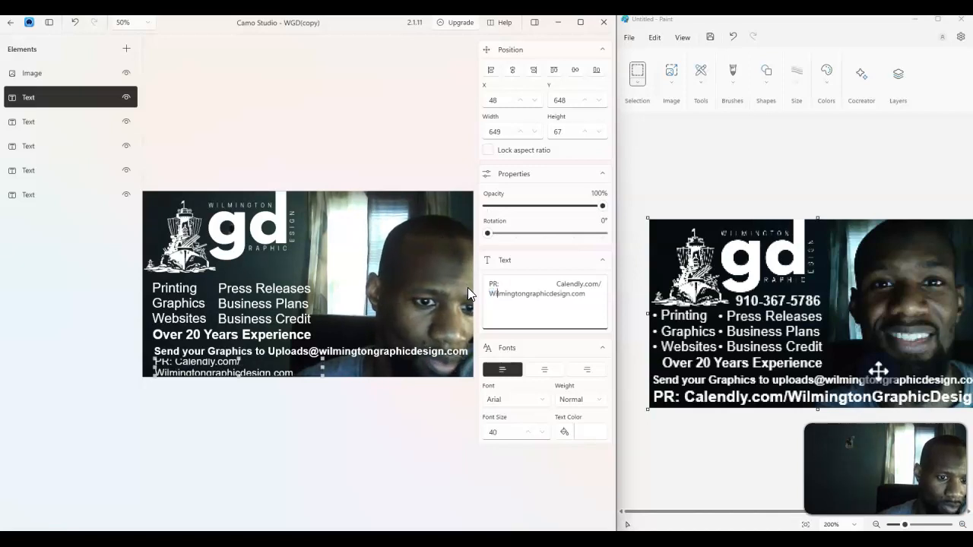
Edit the PR line so it reads PR: Calendly.com/WilmingtonGraphicDesign
{"action": "key", "text": "Right"}
{"action": "key", "text": "Right"}
{"action": "key", "text": "Right"}
{"action": "key", "text": "Right"}
{"action": "key", "text": "Right"}
{"action": "key", "text": "Right"}
{"action": "key", "text": "Right"}
{"action": "key", "text": "Right"}
{"action": "key", "text": "Right"}
{"action": "key", "text": "shift+Left"}
{"action": "type", "text": "G"}
{"action": "key", "text": "Right"}
{"action": "key", "text": "Right"}
{"action": "key", "text": "Right"}
{"action": "key", "text": "Right"}
{"action": "key", "text": "Right"}
{"action": "key", "text": "Right"}
{"action": "key", "text": "shift+Right"}
{"action": "type", "text": "D"}
{"action": "key", "text": "Right"}
{"action": "key", "text": "Right"}
{"action": "key", "text": "Right"}
{"action": "key", "text": "Right"}
{"action": "key", "text": "Right"}
{"action": "key", "text": "Delete"}
{"action": "key", "text": "Delete"}
{"action": "key", "text": "Delete"}
{"action": "key", "text": "Delete"}
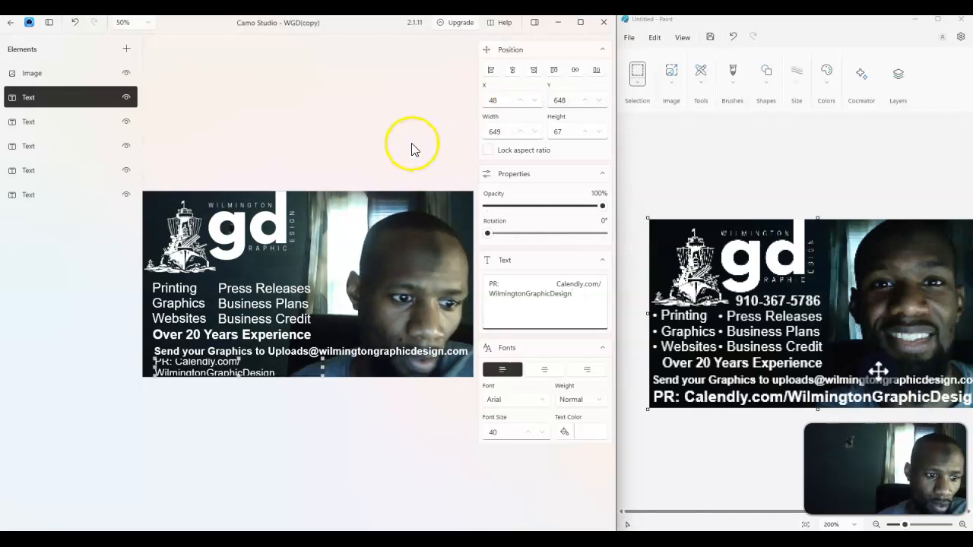
Widen the PR line's box across the scene and increase its font size to 56
{"action": "left_click_drag", "start_coordinate": [322, 371], "coordinate": [469, 360]}
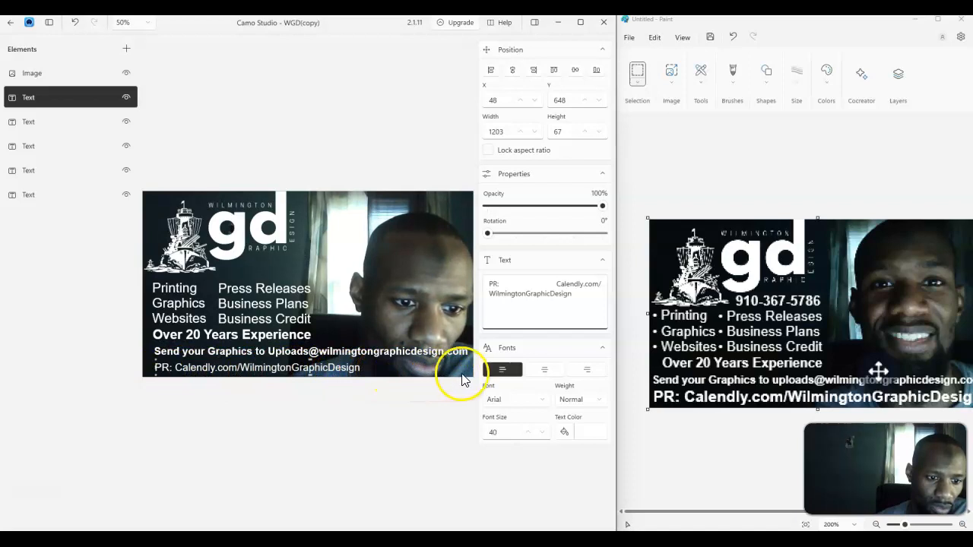
{"action": "left_click", "coordinate": [528, 433]}
{"action": "left_click", "coordinate": [528, 433]}
{"action": "left_click", "coordinate": [528, 433]}
{"action": "left_click", "coordinate": [527, 433]}
{"action": "left_click", "coordinate": [528, 433]}
{"action": "left_click", "coordinate": [528, 433]}
{"action": "left_click", "coordinate": [527, 433]}
{"action": "left_click", "coordinate": [527, 433]}
{"action": "left_click", "coordinate": [526, 432]}
{"action": "left_click", "coordinate": [525, 432]}
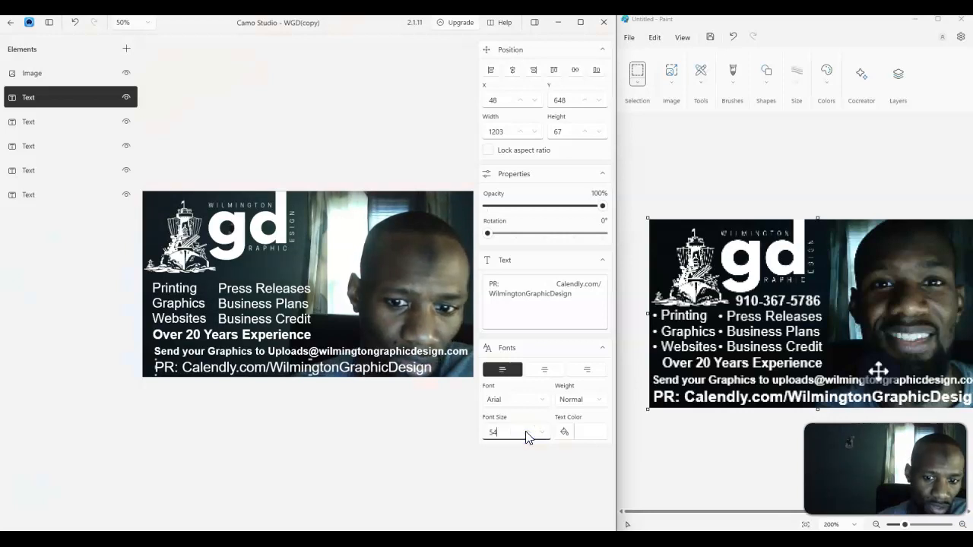
{"action": "left_click", "coordinate": [526, 432]}
Set the PR line's weight to Bold
{"action": "left_click", "coordinate": [570, 401]}
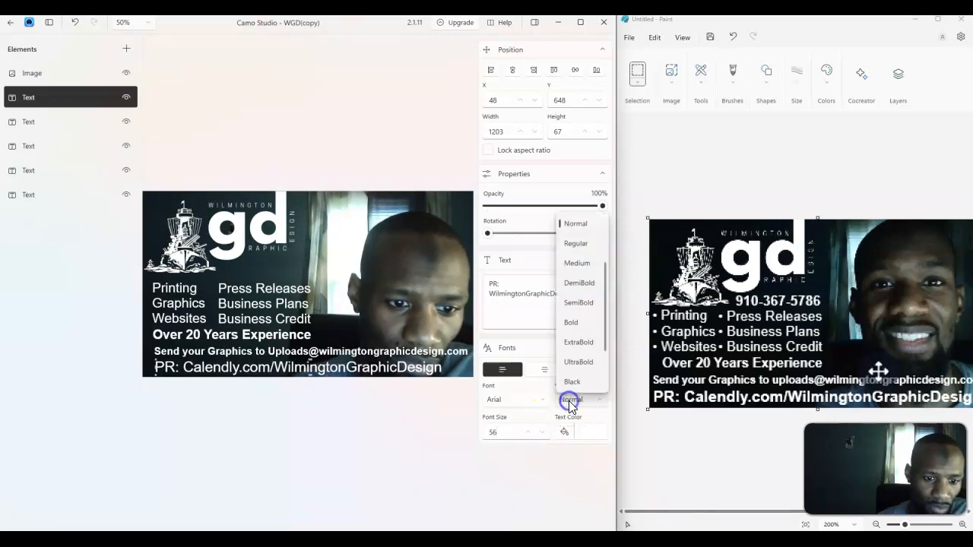
{"action": "left_click", "coordinate": [577, 322]}
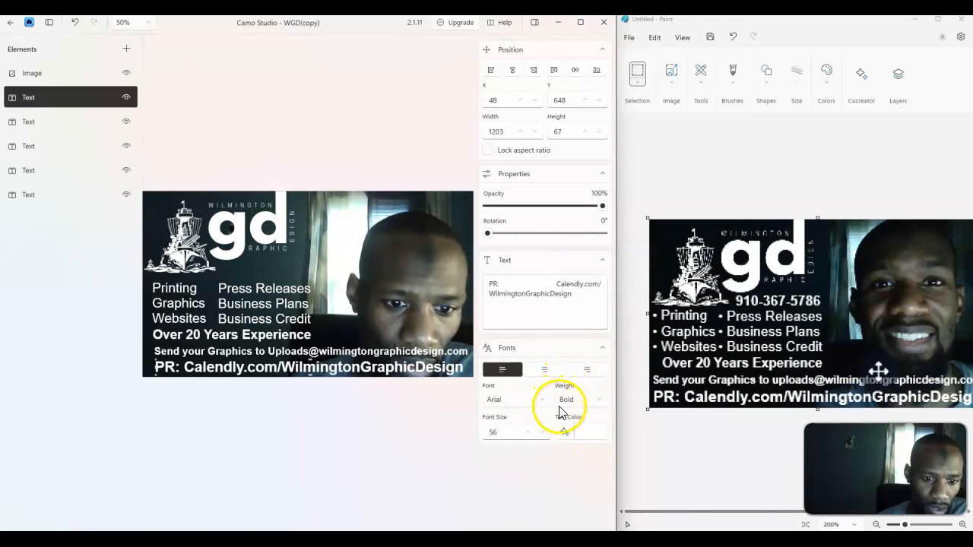
{"action": "left_click", "coordinate": [529, 432]}
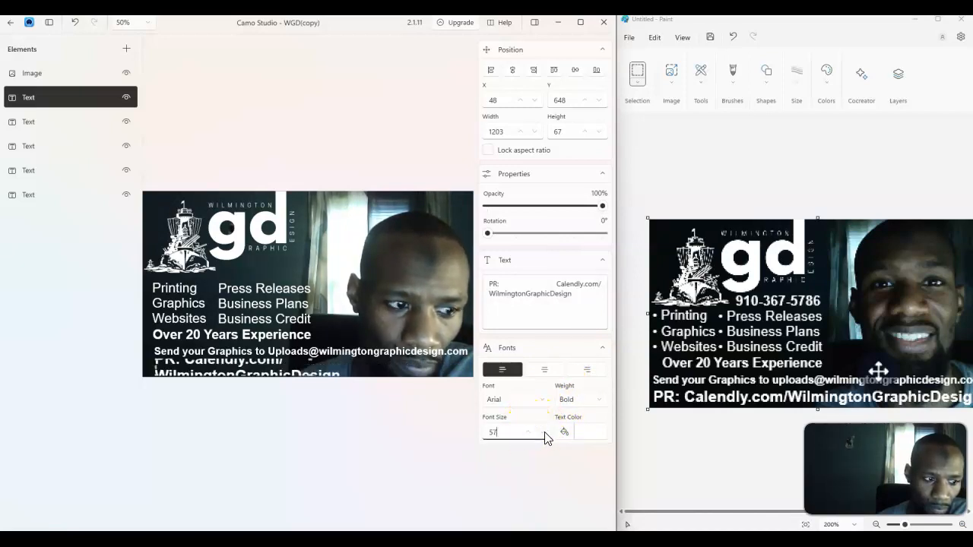
{"action": "left_click", "coordinate": [544, 432]}
Nudge the PR line slightly and set its font size to 57
{"action": "left_click", "coordinate": [348, 371]}
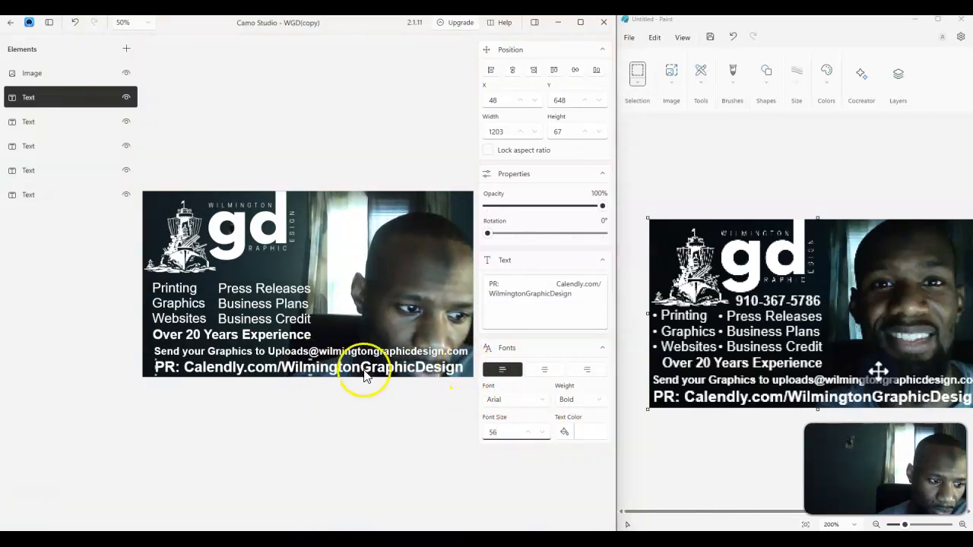
{"action": "left_click_drag", "start_coordinate": [157, 367], "coordinate": [154, 367]}
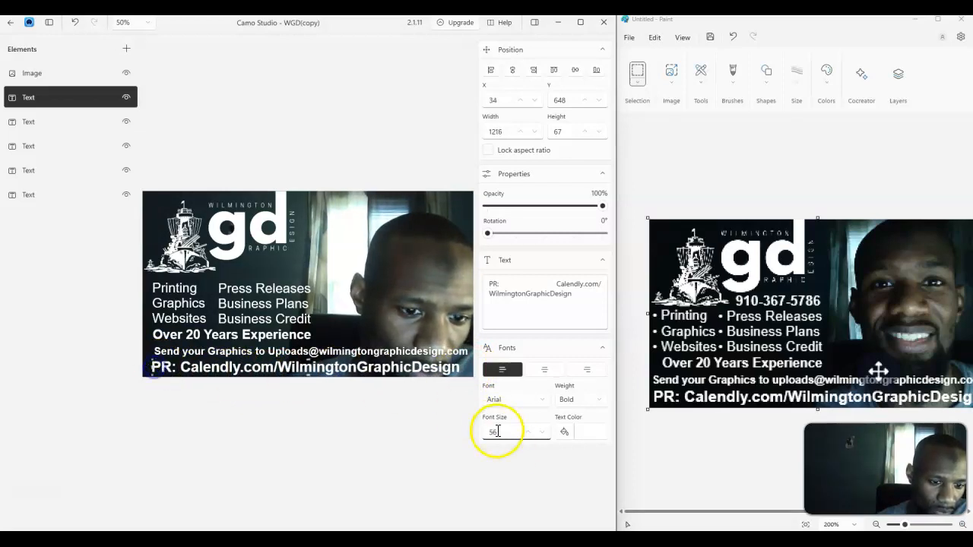
{"action": "left_click", "coordinate": [526, 432]}
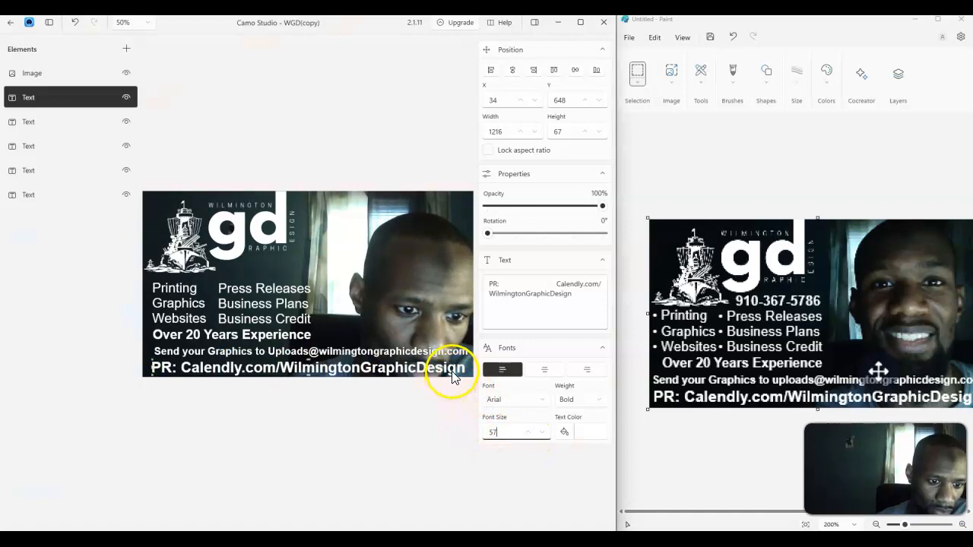
{"action": "key", "text": "Right"}
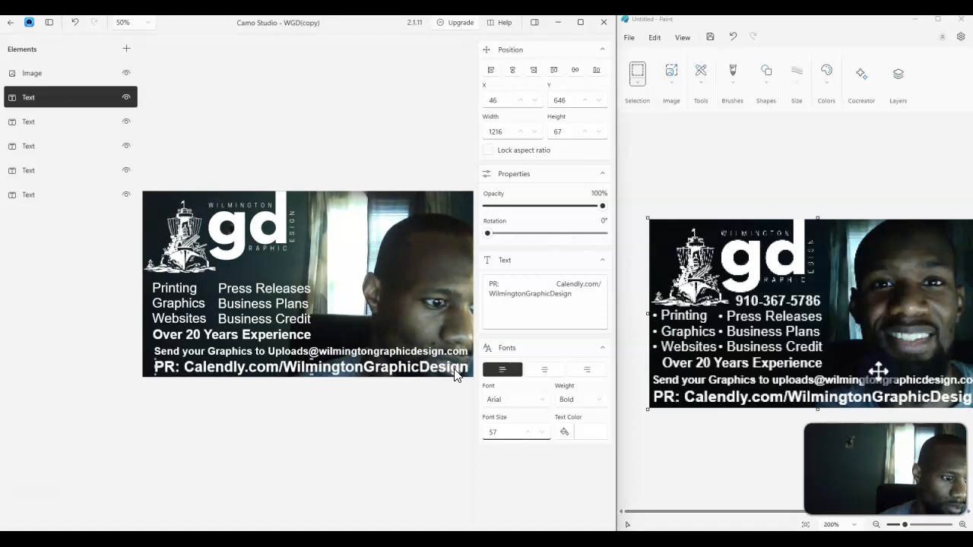
{"action": "left_click", "coordinate": [389, 423]}
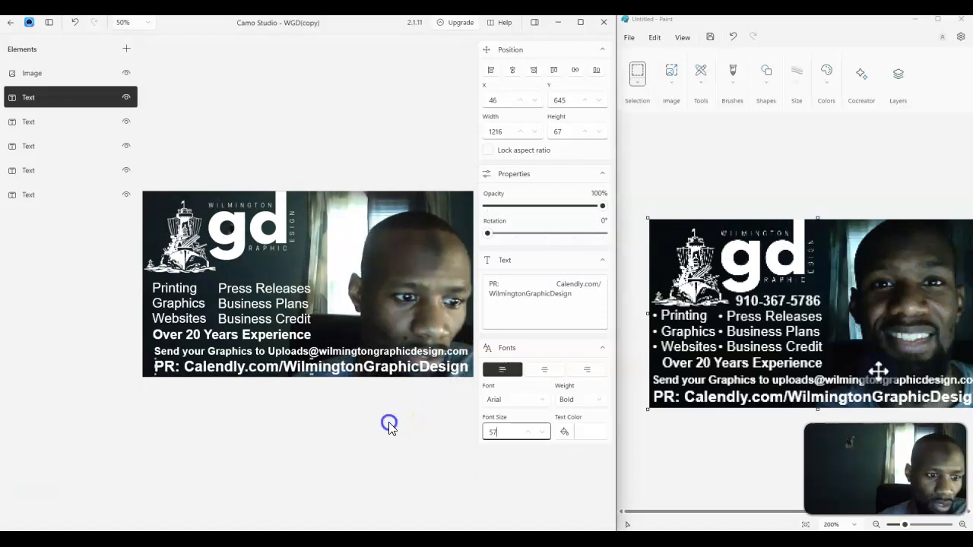
Select the experience, upload and service text elements in turn, nudging them slightly to align the lines
{"action": "left_click", "coordinate": [258, 339]}
{"action": "key", "text": "Up"}
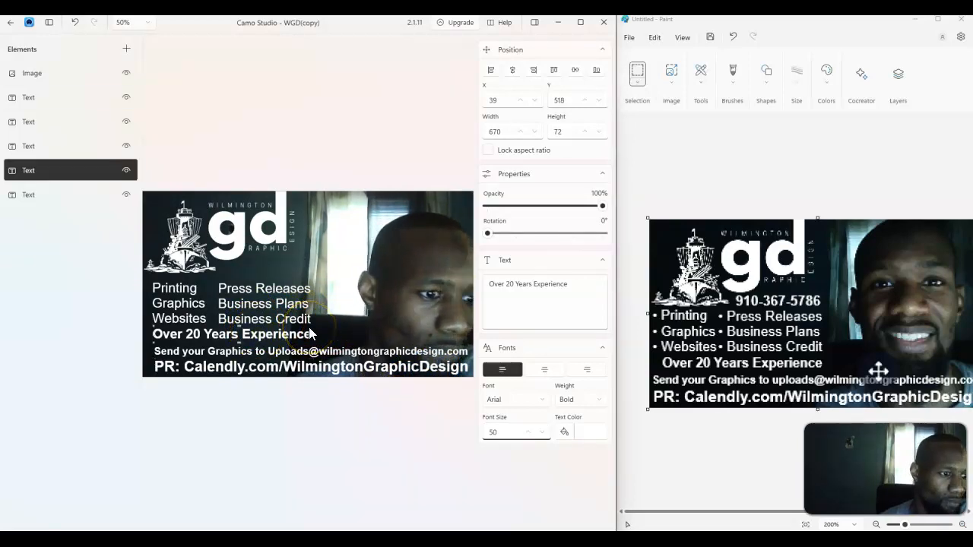
{"action": "left_click", "coordinate": [262, 354]}
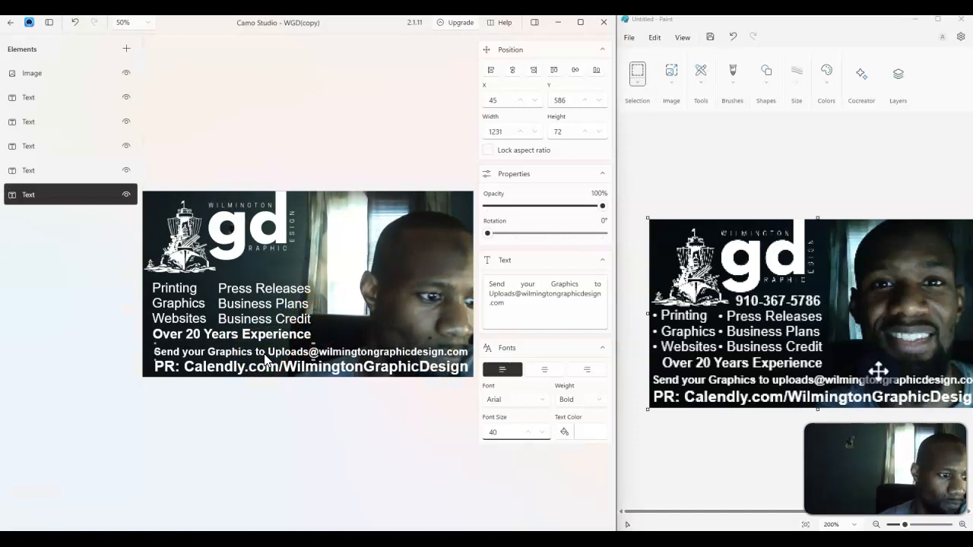
{"action": "left_click", "coordinate": [126, 354]}
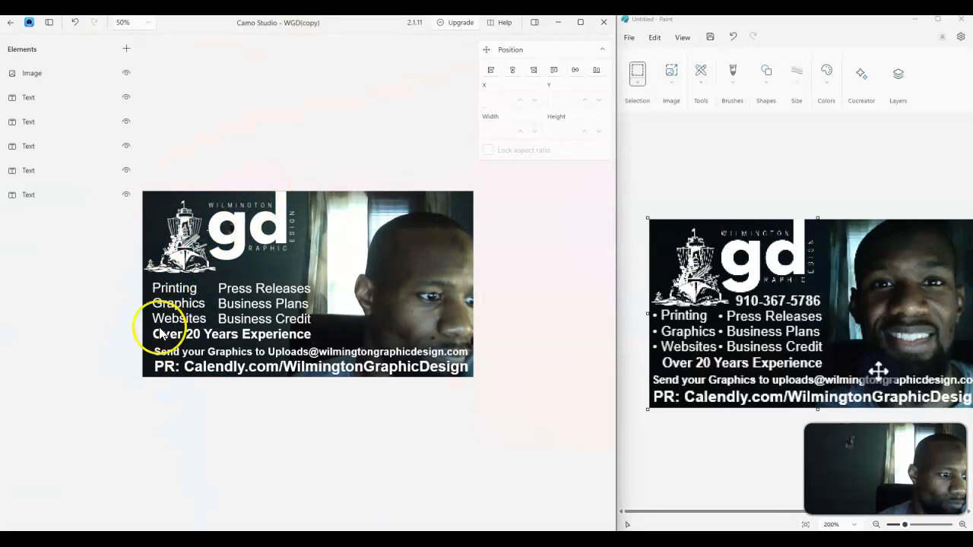
{"action": "left_click", "coordinate": [174, 358]}
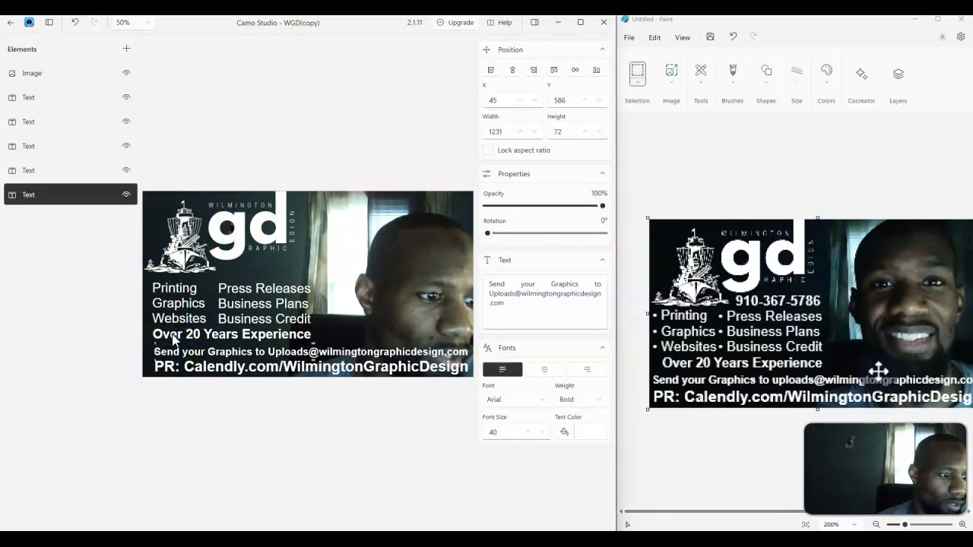
{"action": "left_click", "coordinate": [184, 333]}
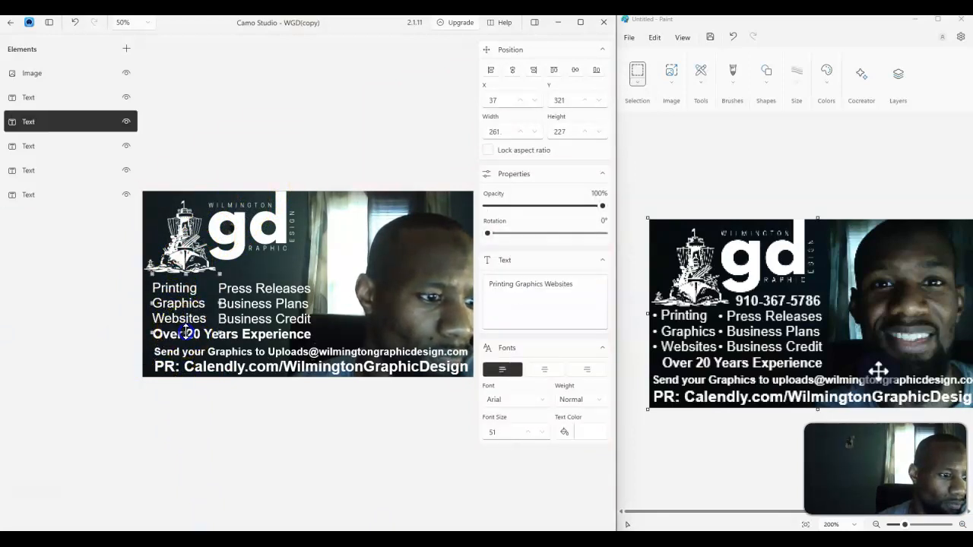
{"action": "left_click", "coordinate": [230, 333]}
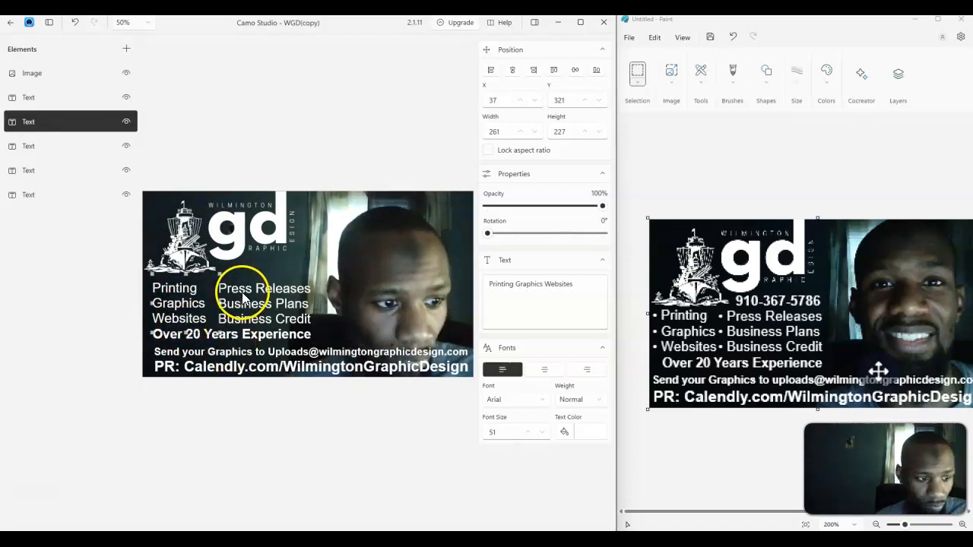
{"action": "key", "text": "Right"}
{"action": "key", "text": "Right"}
{"action": "left_click", "coordinate": [240, 335]}
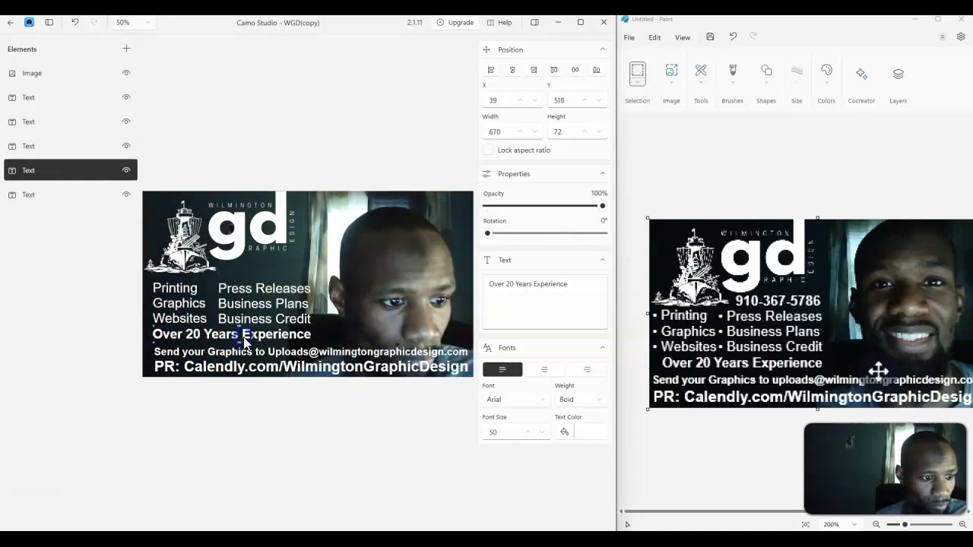
{"action": "left_click", "coordinate": [117, 341]}
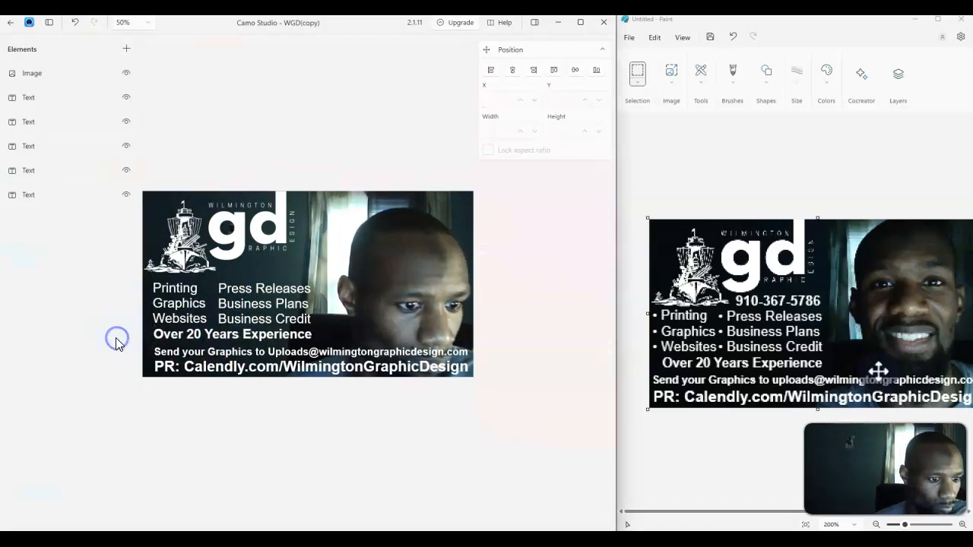
{"action": "left_click", "coordinate": [174, 342]}
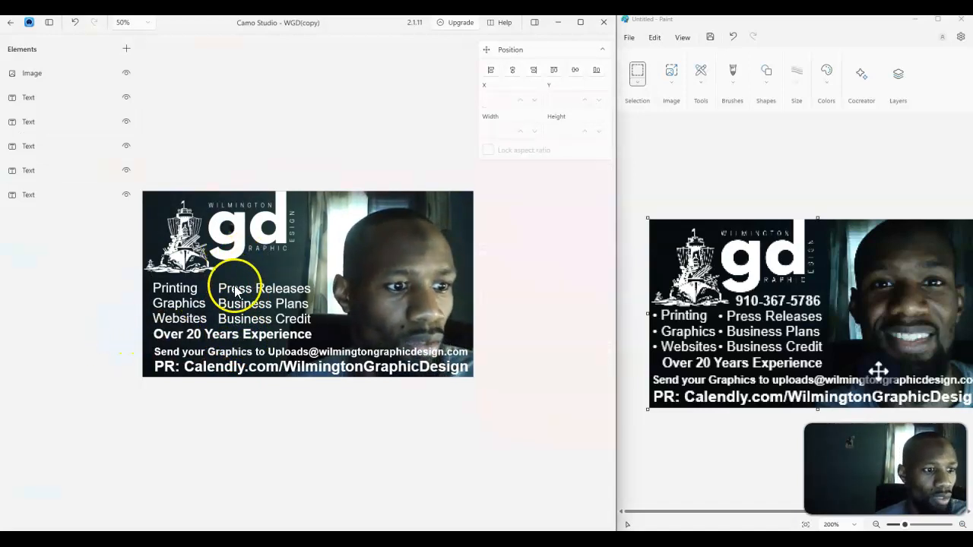
{"action": "left_click", "coordinate": [122, 50]}
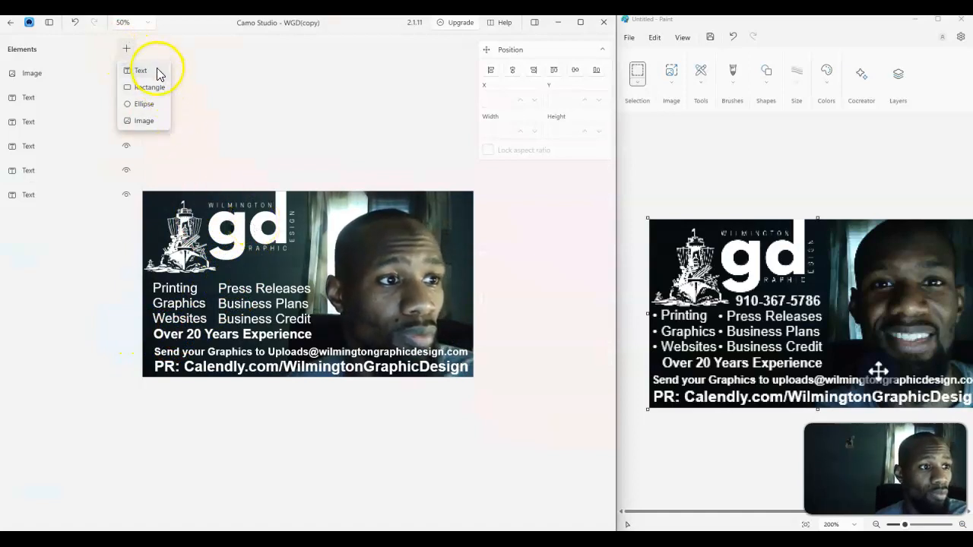
{"action": "left_click", "coordinate": [156, 71]}
{"action": "double_click", "coordinate": [552, 284]}
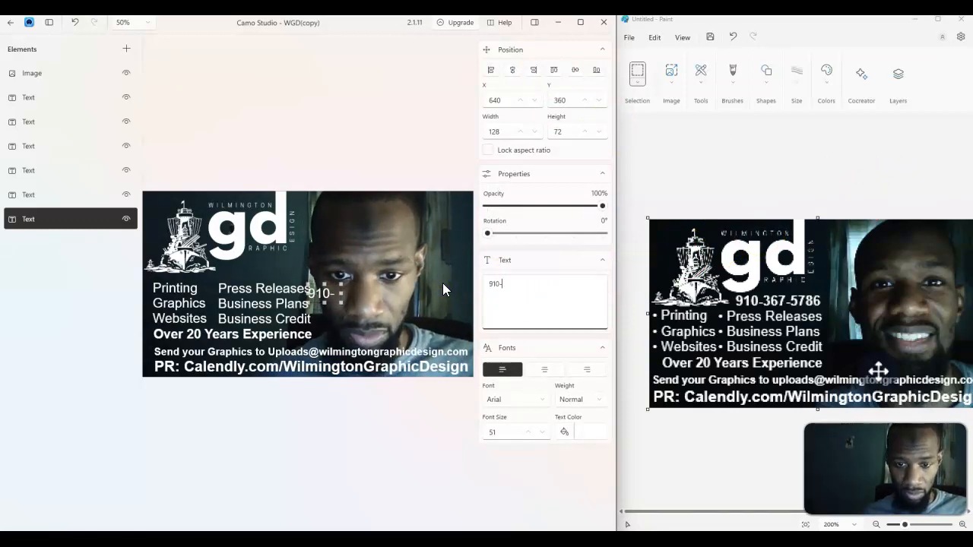
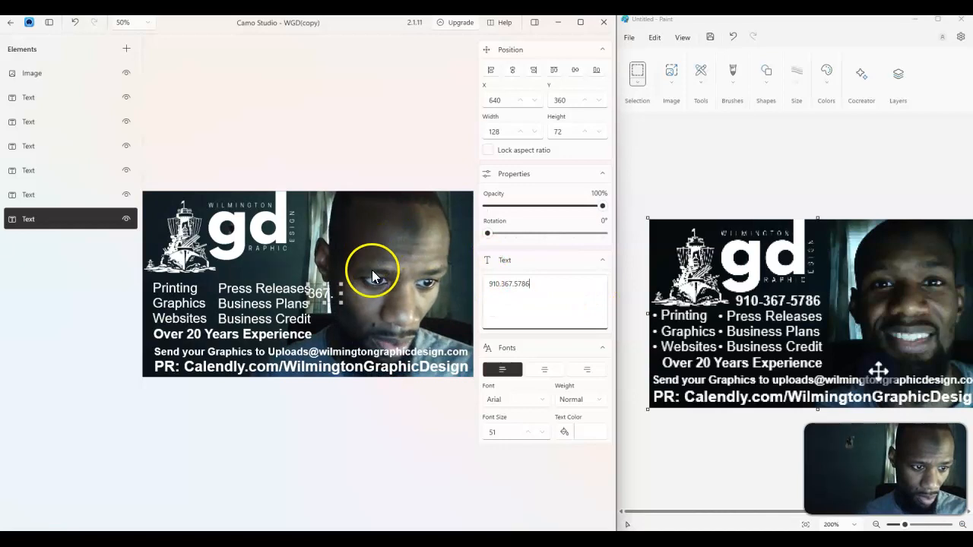
Move the phone number text above the Press Releases line and set its weight to Black
{"action": "left_click_drag", "start_coordinate": [342, 293], "coordinate": [293, 270]}
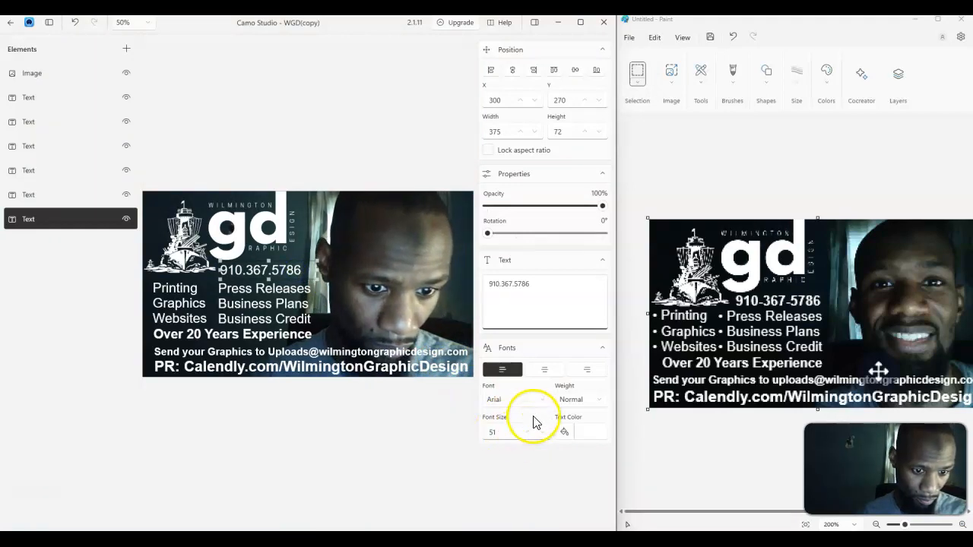
{"action": "left_click", "coordinate": [587, 401]}
{"action": "left_click", "coordinate": [590, 324]}
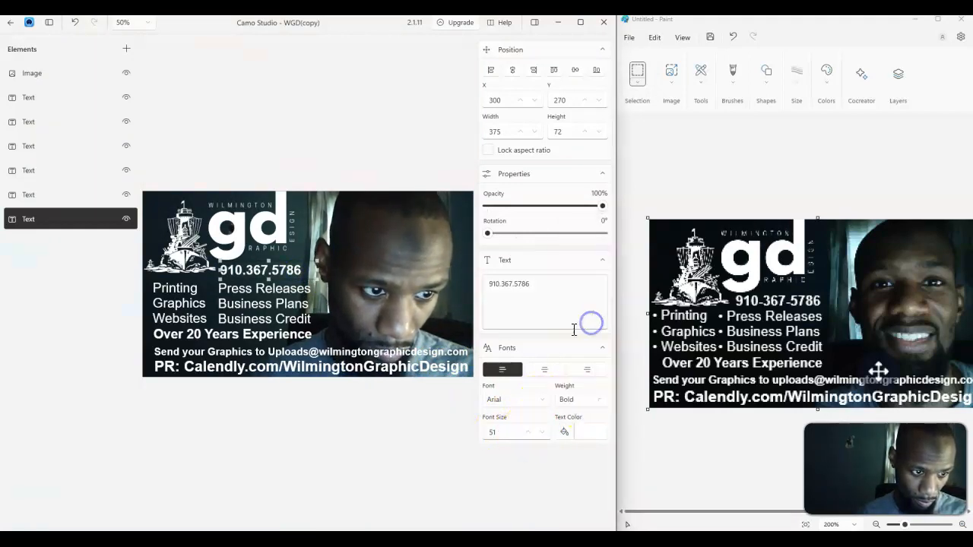
{"action": "left_click", "coordinate": [584, 403]}
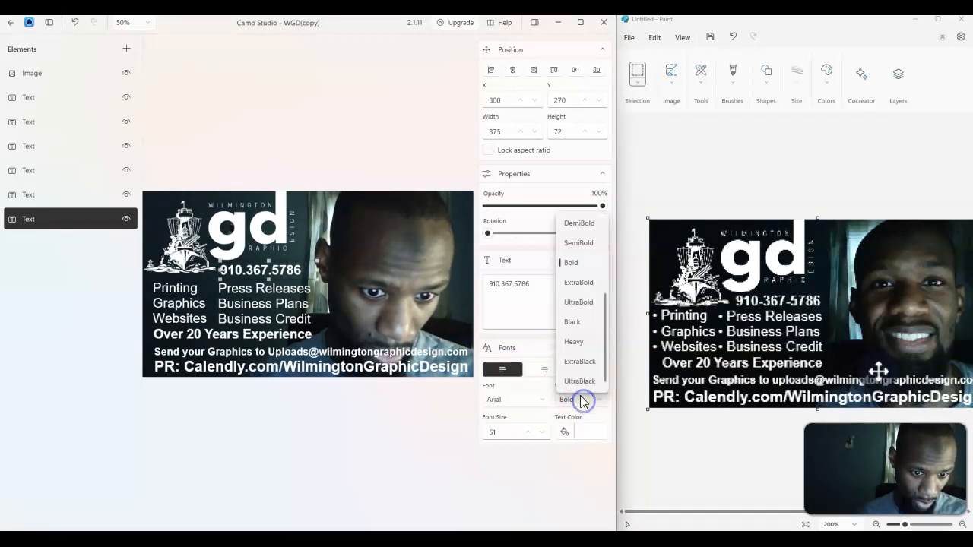
{"action": "left_click", "coordinate": [587, 325]}
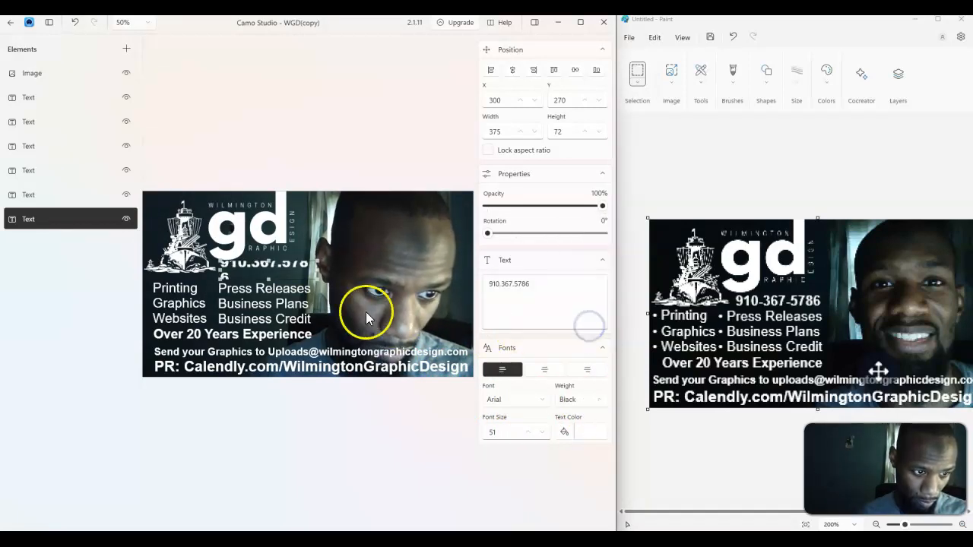
Widen the phone number's box slightly and reduce its font size to 47
{"action": "left_click_drag", "start_coordinate": [317, 270], "coordinate": [321, 270]}
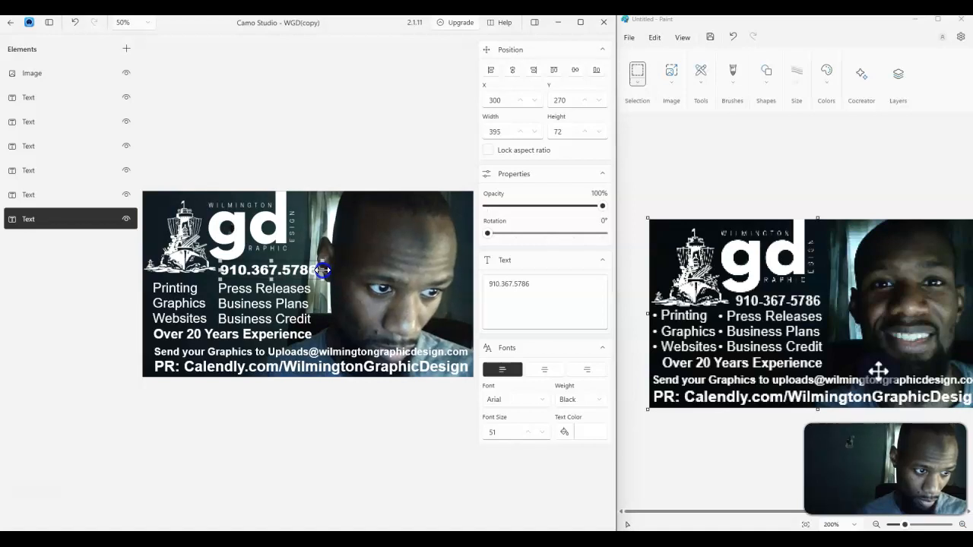
{"action": "left_click", "coordinate": [540, 433]}
{"action": "left_click", "coordinate": [540, 432]}
{"action": "left_click", "coordinate": [540, 433]}
{"action": "left_click", "coordinate": [540, 433]}
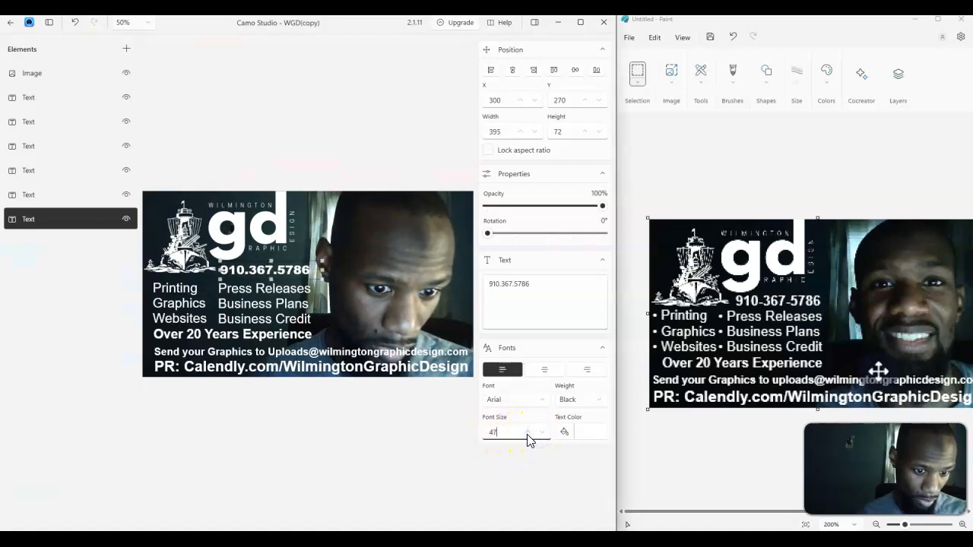
{"action": "left_click", "coordinate": [530, 434]}
{"action": "left_click", "coordinate": [530, 435]}
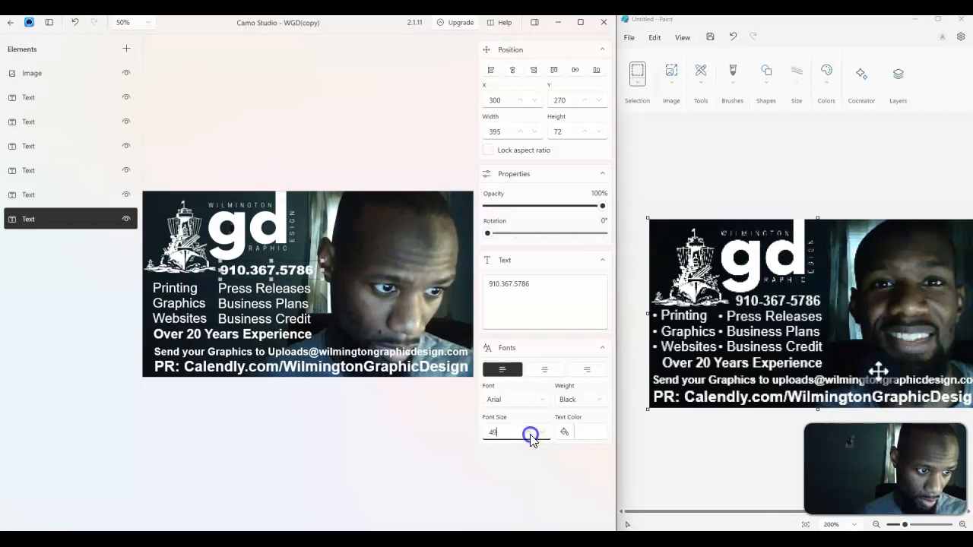
{"action": "left_click", "coordinate": [540, 432]}
{"action": "left_click", "coordinate": [541, 433]}
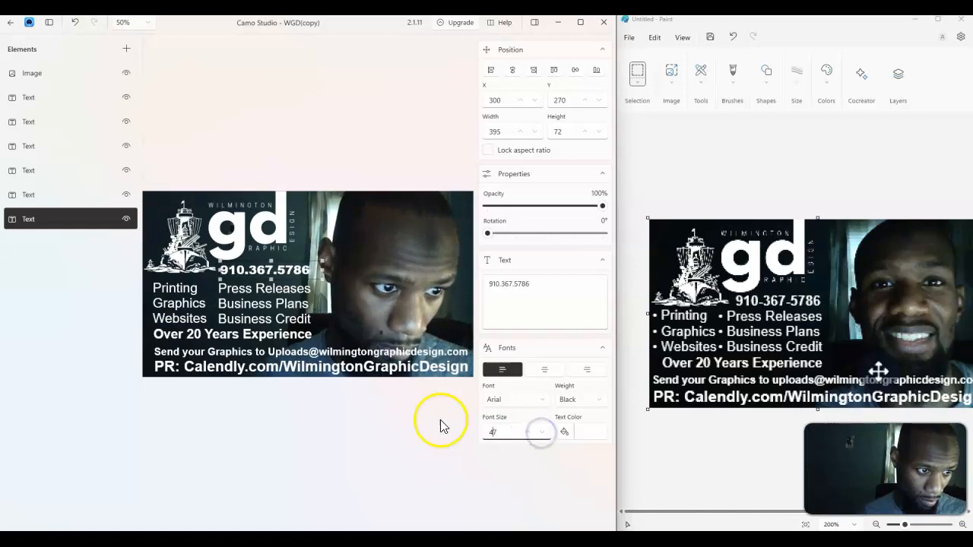
Select the logo image, nudge it a few pixels left, and exit the scene editor
{"action": "left_click", "coordinate": [293, 272]}
{"action": "left_click", "coordinate": [306, 271]}
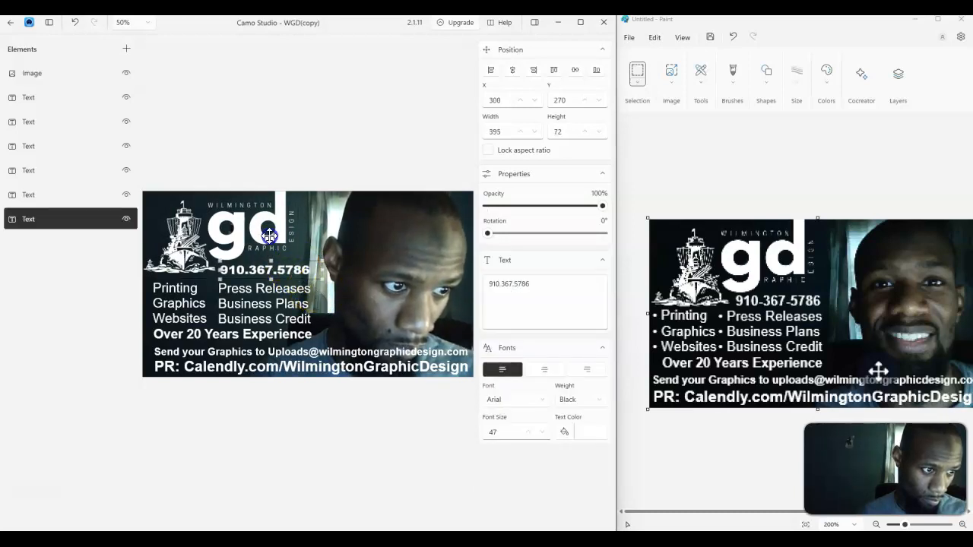
{"action": "left_click", "coordinate": [319, 288]}
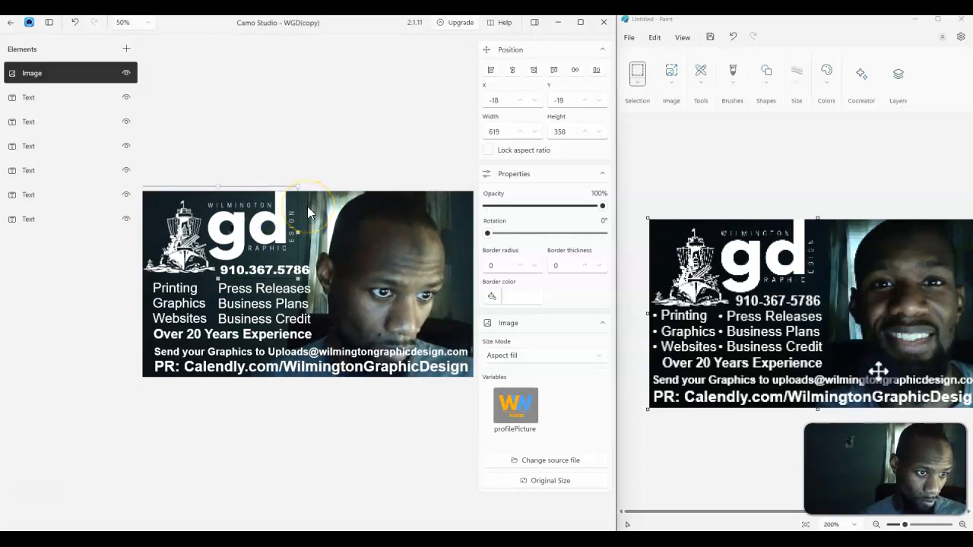
{"action": "key", "text": "Up"}
{"action": "key", "text": "Left"}
{"action": "key", "text": "Left"}
{"action": "key", "text": "Left"}
{"action": "key", "text": "Left"}
{"action": "left_click", "coordinate": [343, 182]}
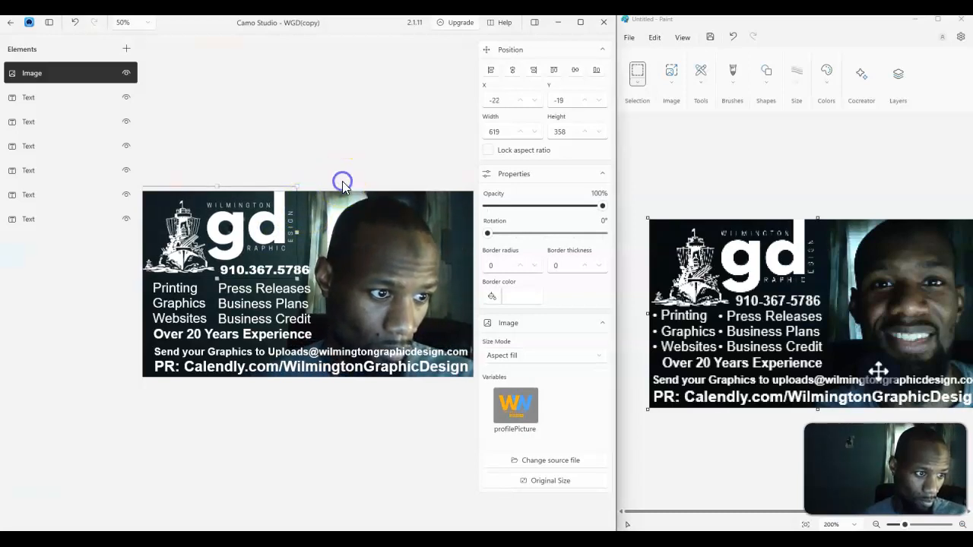
{"action": "left_click", "coordinate": [9, 26]}
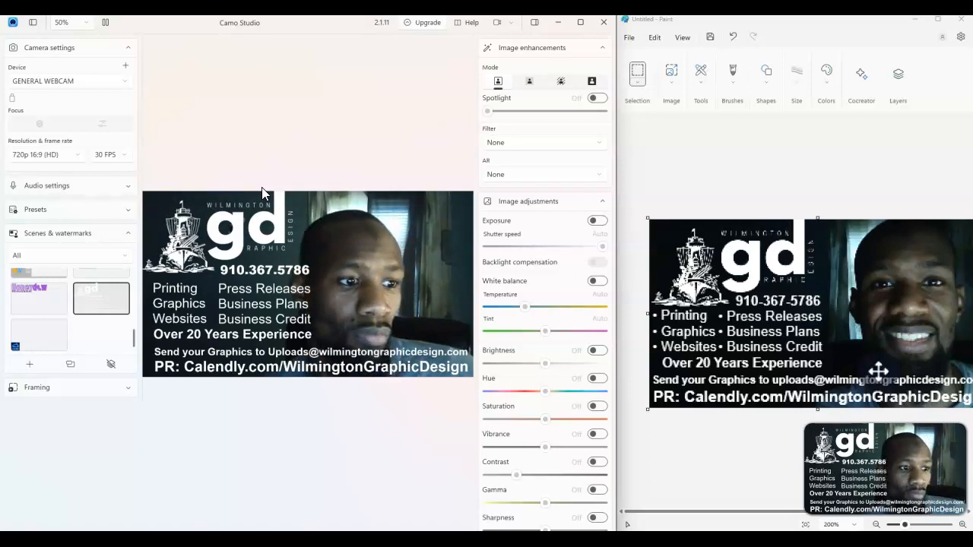
Switch to the purple overlays scene in the scenes list
{"action": "left_click", "coordinate": [283, 146]}
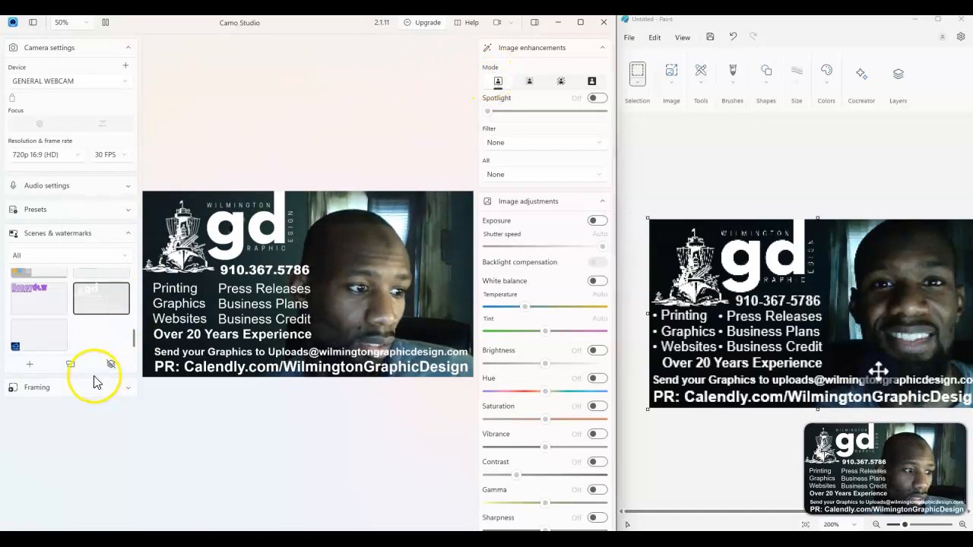
{"action": "scroll", "coordinate": [62, 301], "scroll_direction": "up", "scroll_amount": 3}
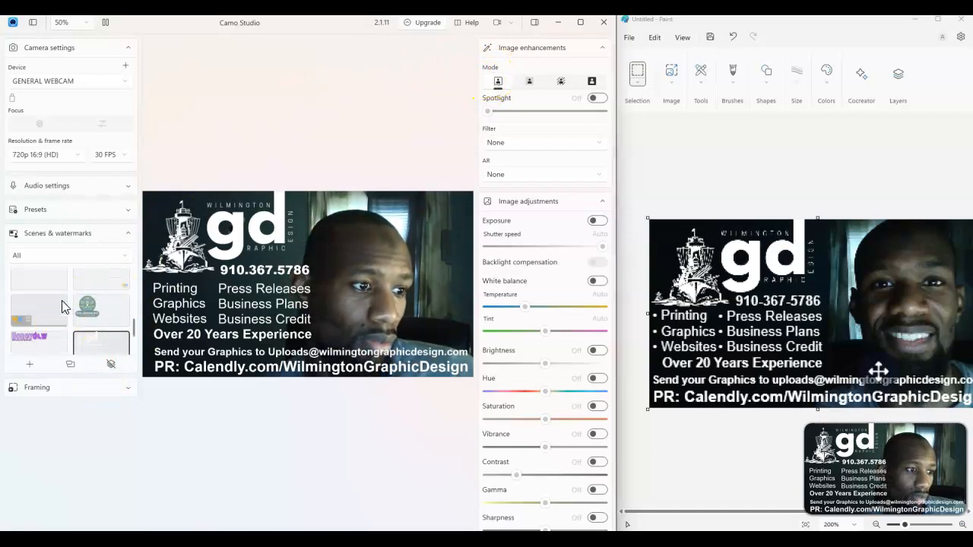
{"action": "scroll", "coordinate": [74, 303], "scroll_direction": "up", "scroll_amount": 1}
{"action": "left_click", "coordinate": [48, 299]}
{"action": "right_click", "coordinate": [47, 296]}
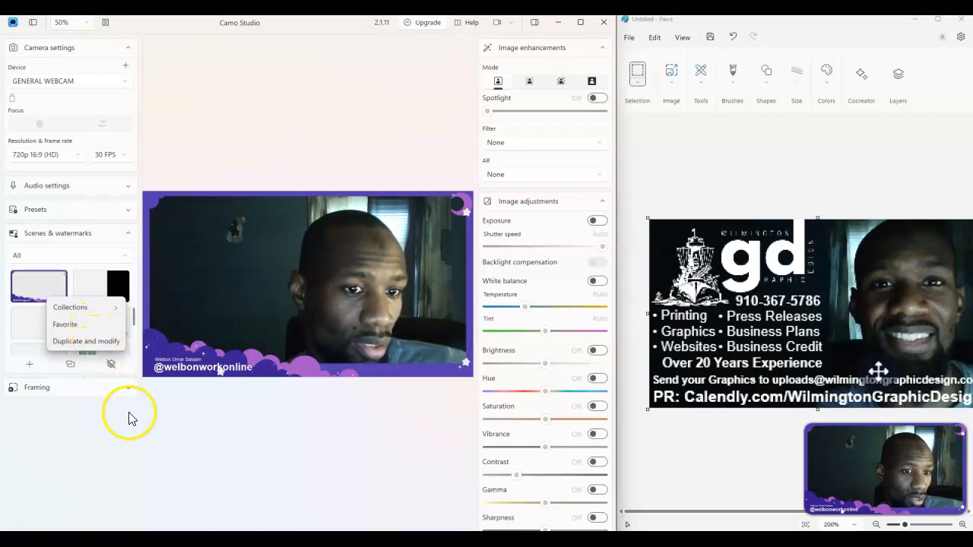
{"action": "left_click", "coordinate": [151, 415]}
{"action": "left_click", "coordinate": [45, 283]}
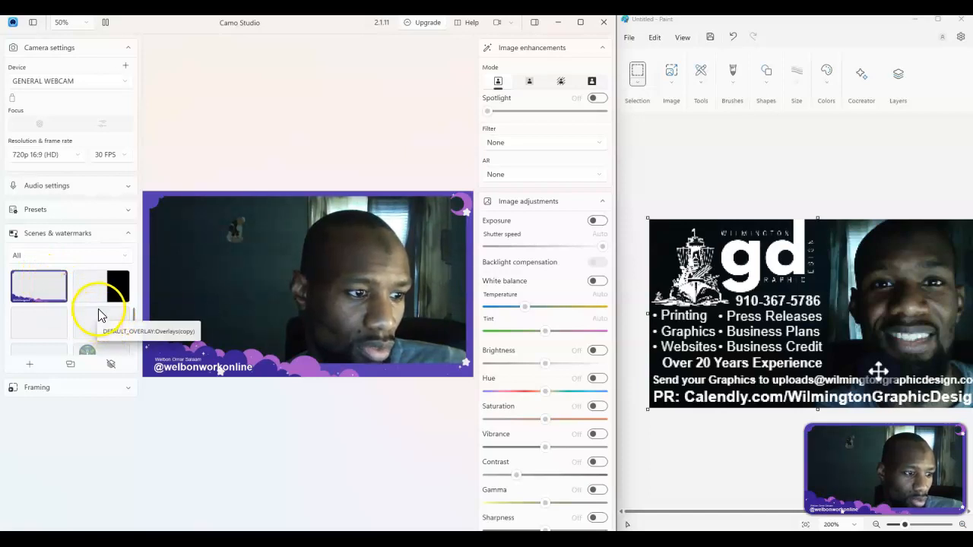
Pair a phone as the camera device
{"action": "left_click", "coordinate": [123, 80]}
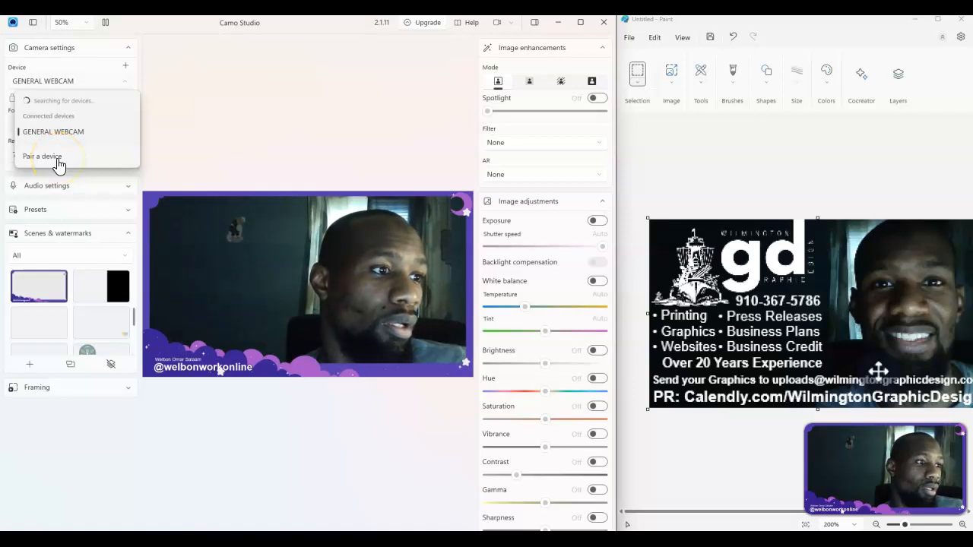
{"action": "left_click", "coordinate": [57, 160]}
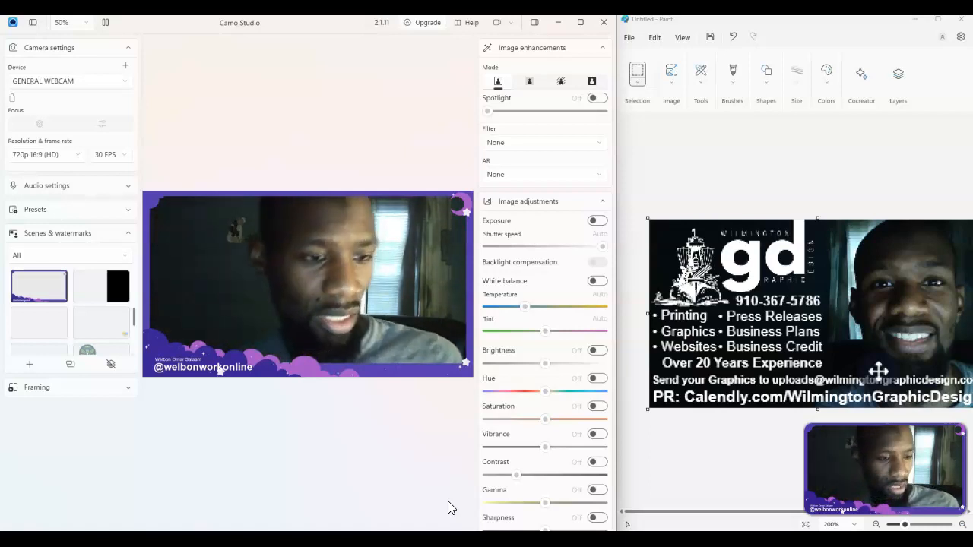
{"action": "left_click", "coordinate": [88, 85]}
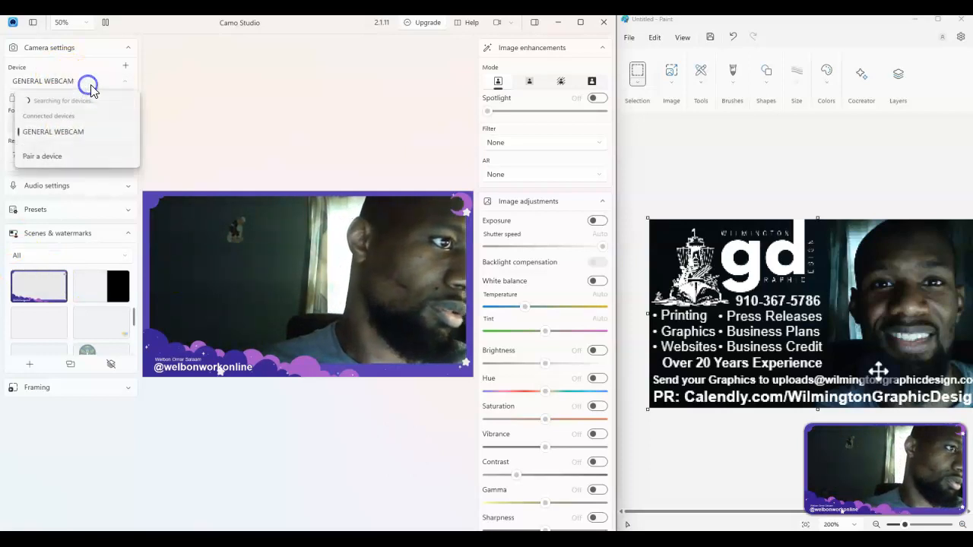
{"action": "left_click", "coordinate": [63, 160]}
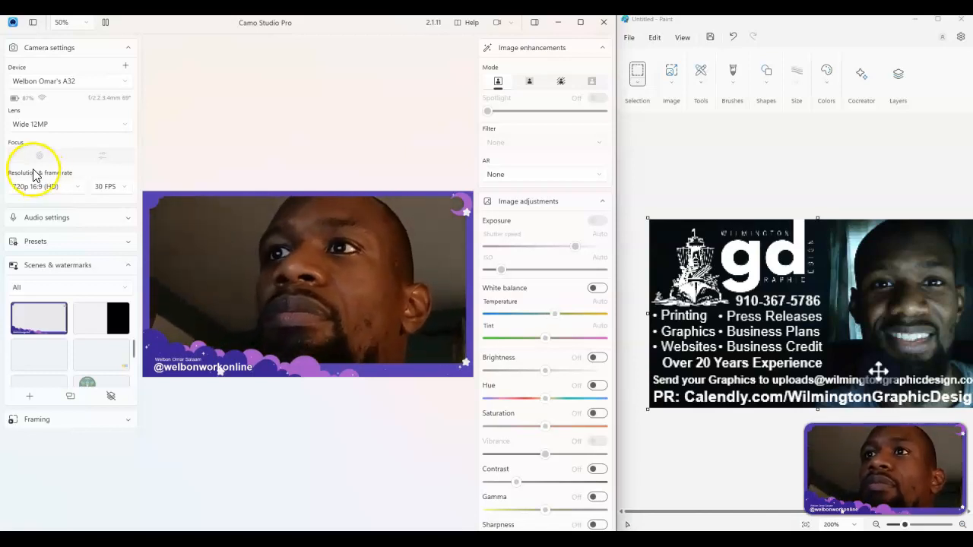
Switch back to the WGD scene in the scenes list
{"action": "left_click", "coordinate": [89, 384]}
{"action": "scroll", "coordinate": [126, 357], "scroll_direction": "down", "scroll_amount": 5}
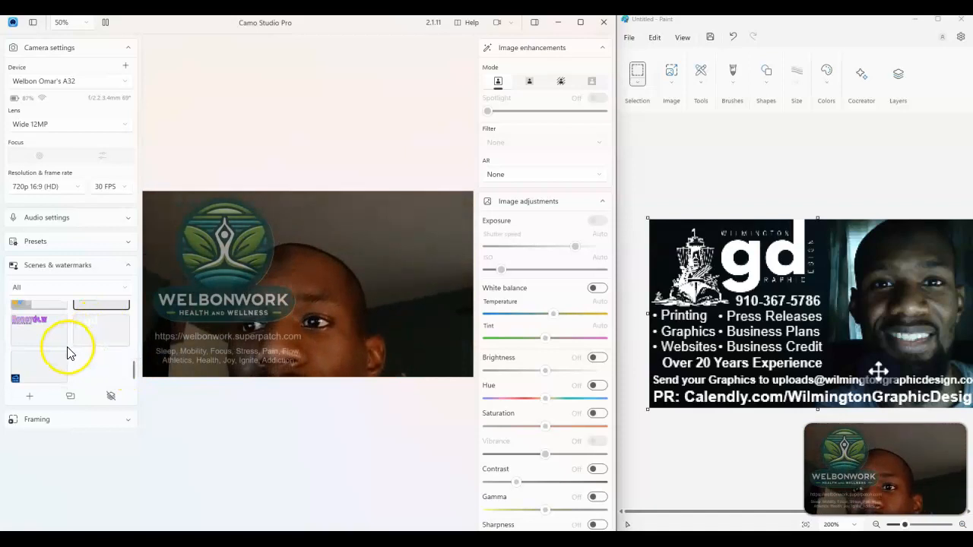
{"action": "left_click", "coordinate": [44, 361]}
{"action": "left_click", "coordinate": [90, 333]}
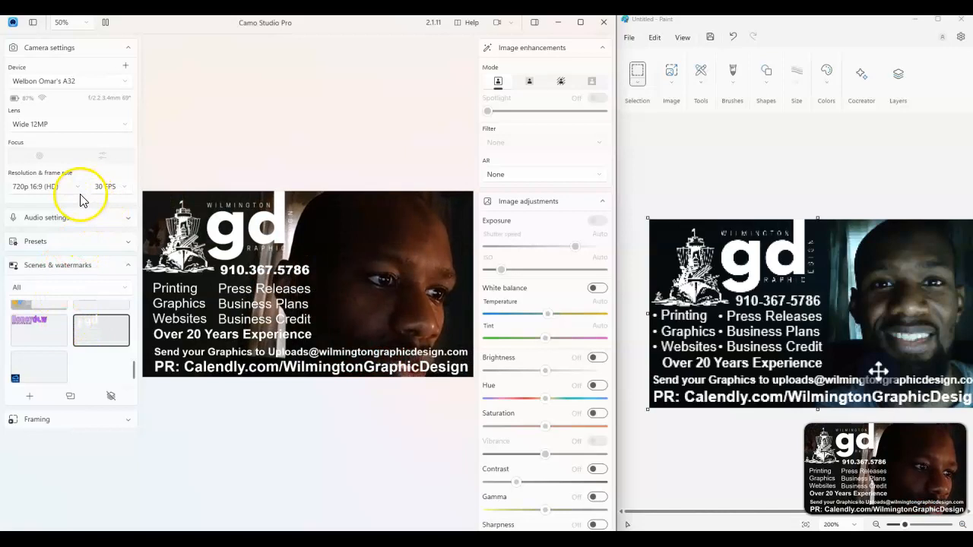
Try the phone's back Wide 12MP lens, then return to the front Wide 12MP lens
{"action": "left_click", "coordinate": [96, 126]}
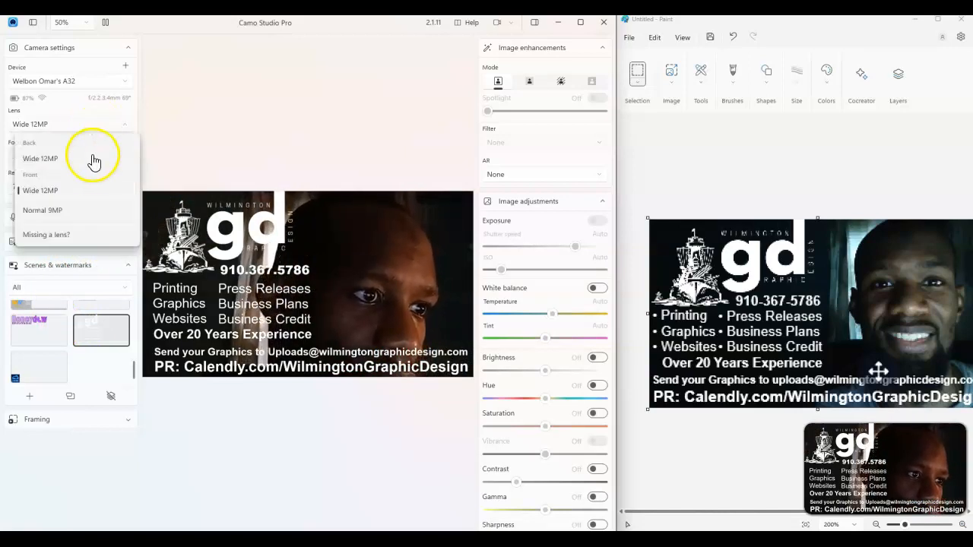
{"action": "left_click", "coordinate": [48, 162]}
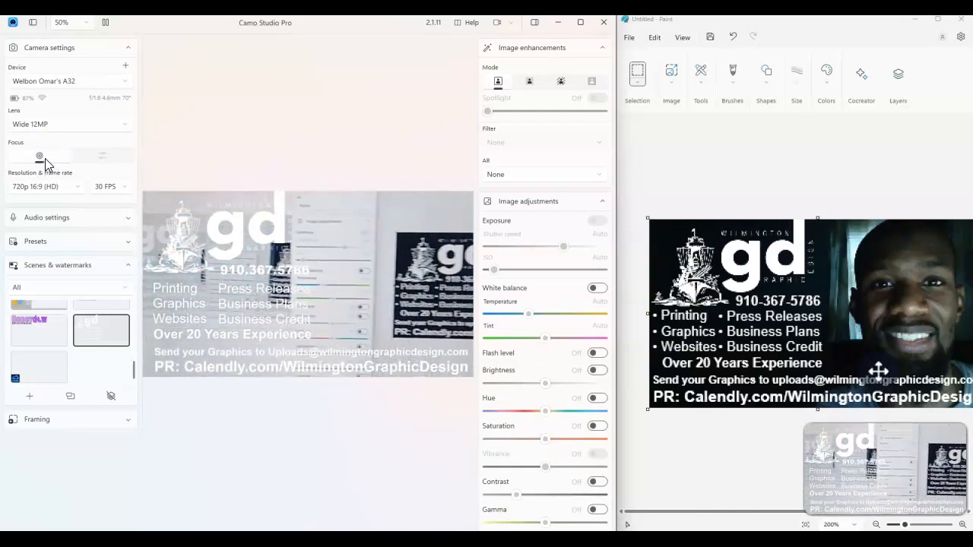
{"action": "left_click", "coordinate": [98, 130]}
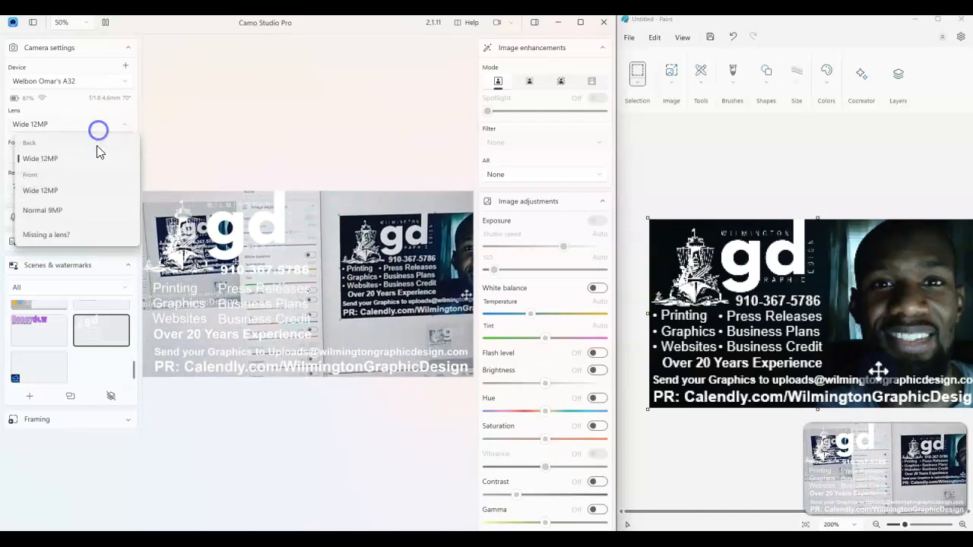
{"action": "left_click", "coordinate": [74, 192]}
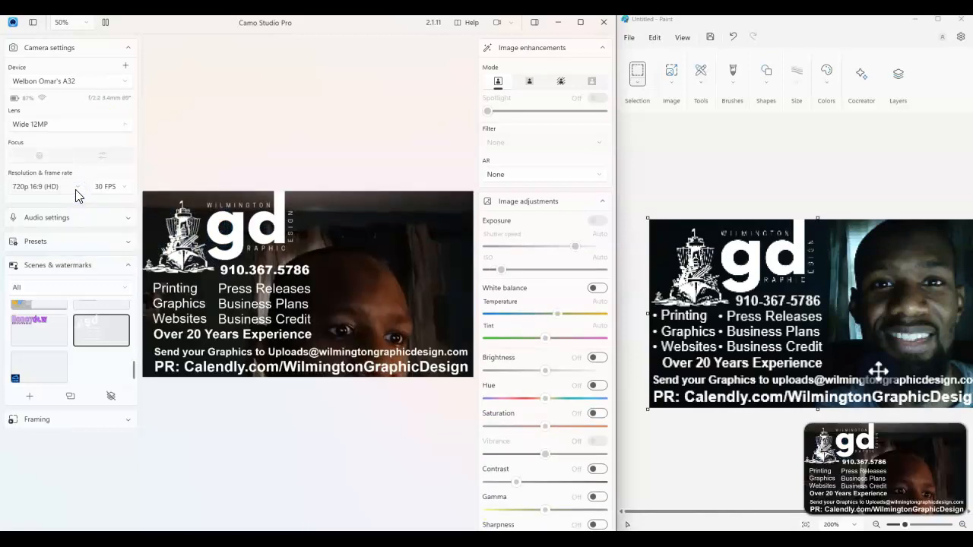
Set the phone camera's resolution to 1080p 16:9 (FHD)
{"action": "left_click", "coordinate": [61, 188]}
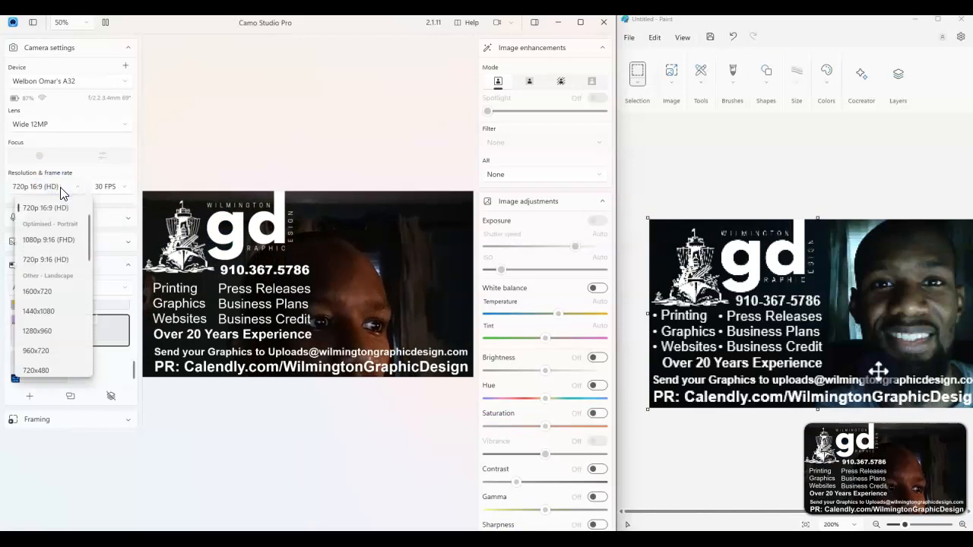
{"action": "scroll", "coordinate": [60, 346], "scroll_direction": "up", "scroll_amount": 1}
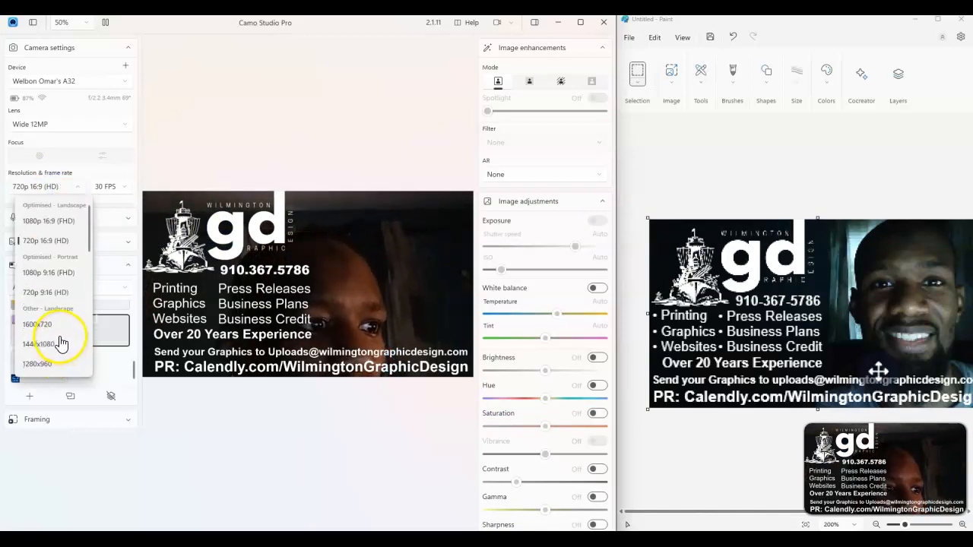
{"action": "left_click", "coordinate": [73, 222]}
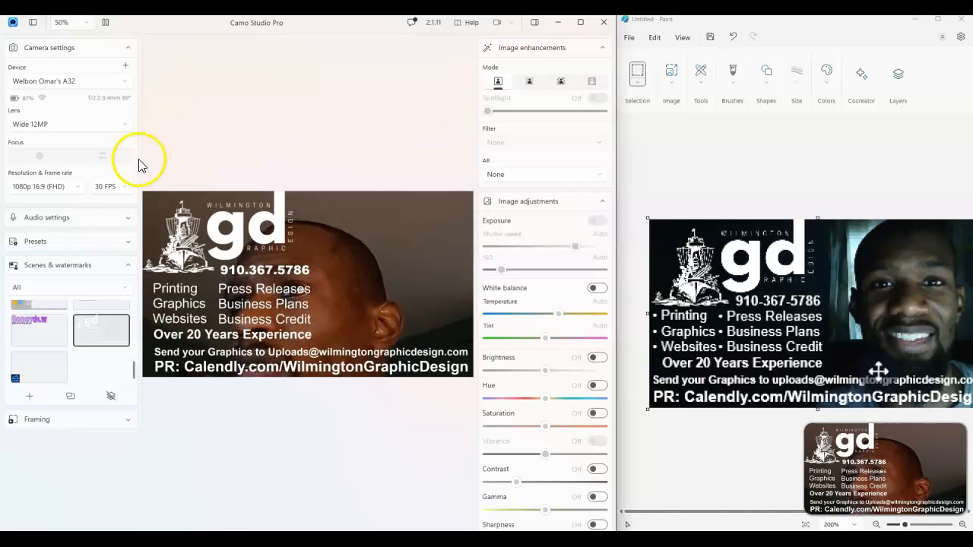
Switch the camera device back to GENERAL WEBCAM
{"action": "left_click", "coordinate": [114, 82]}
{"action": "left_click", "coordinate": [72, 156]}
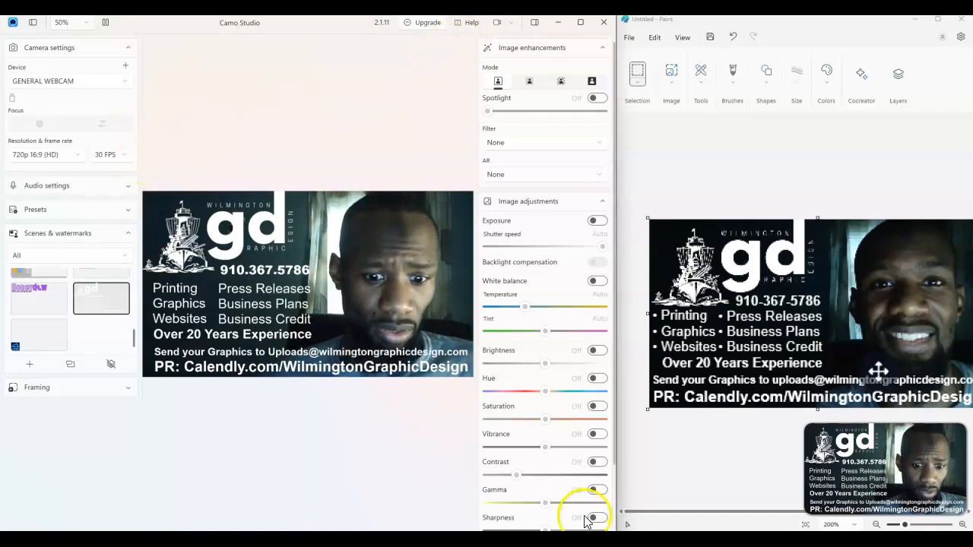
{"action": "mouse_move", "coordinate": [628, 525]}
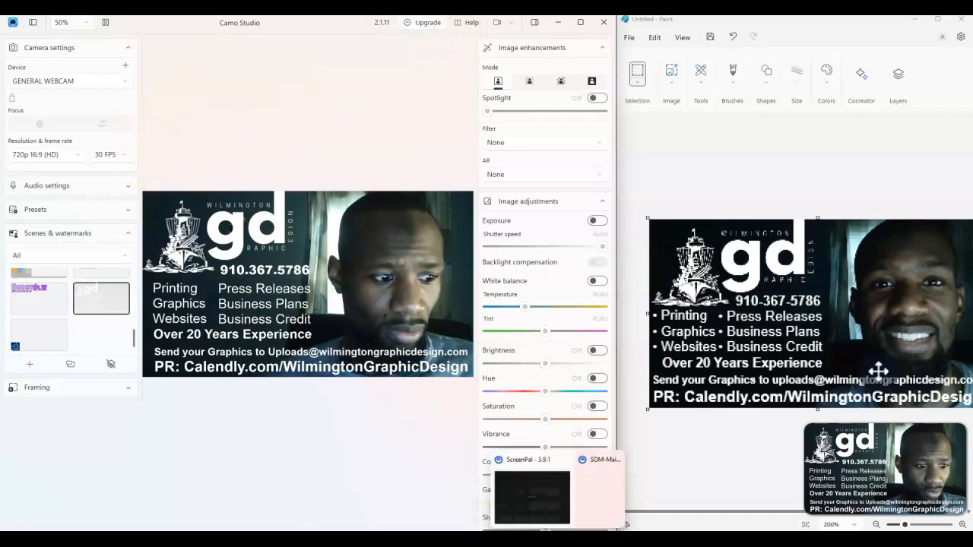